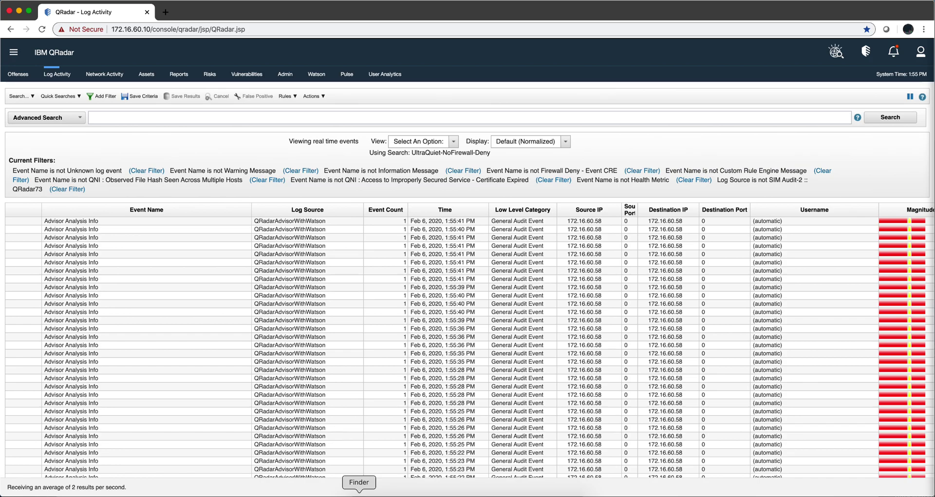
Switch to Terminal and reconnect over SSH to 172.16.60.10 as root, entering the account password
{"action": "left_click", "coordinate": [451, 495]}
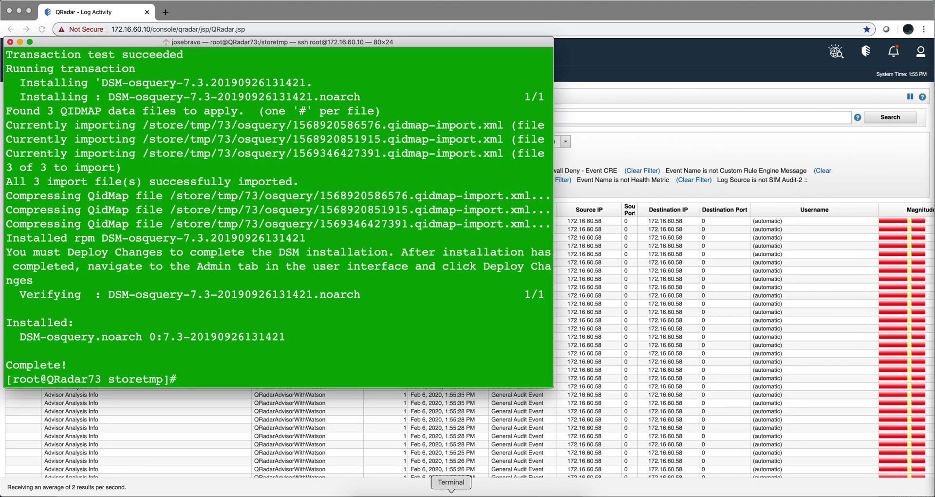
{"action": "key", "text": "Return"}
{"action": "key", "text": "Return"}
{"action": "key", "text": "Up"}
{"action": "key", "text": "Return"}
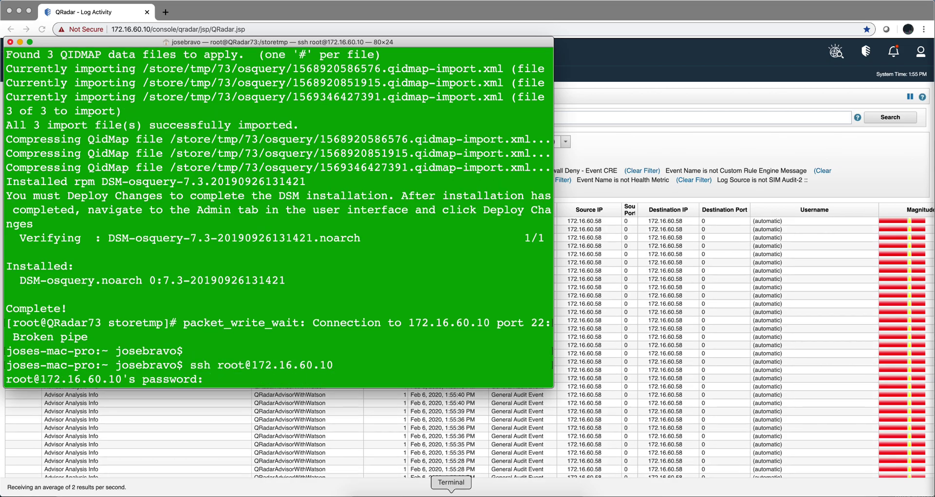
{"action": "key", "text": "Return"}
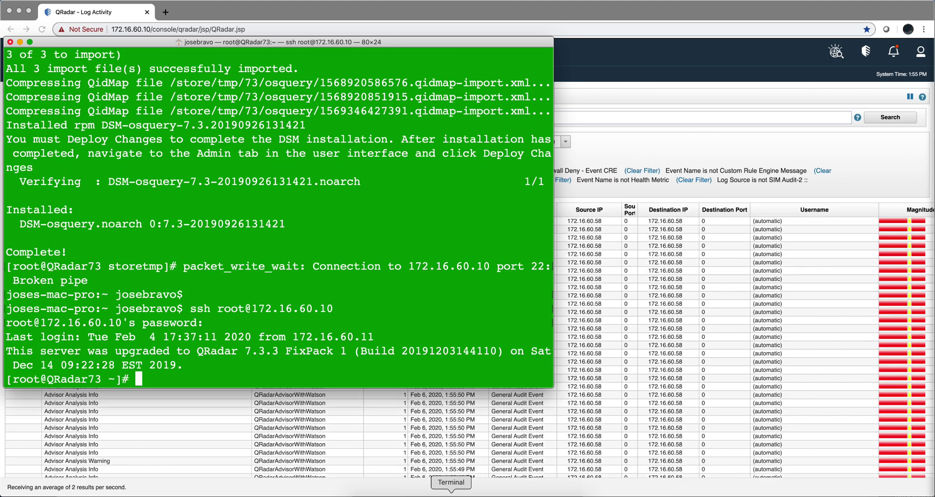
Change the working directory on the QRadar server to /storetmp/
{"action": "type", "text": "cd "}
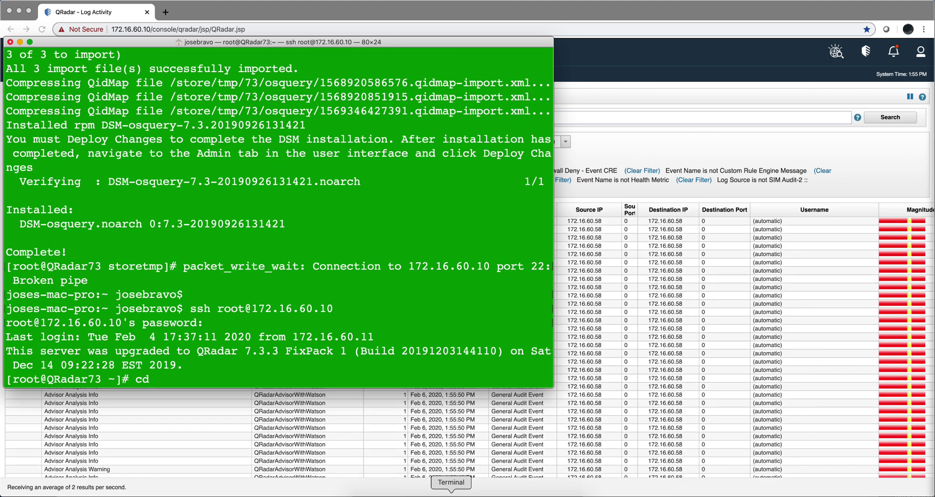
{"action": "type", "text": "/storetmp/"}
{"action": "key", "text": "Return"}
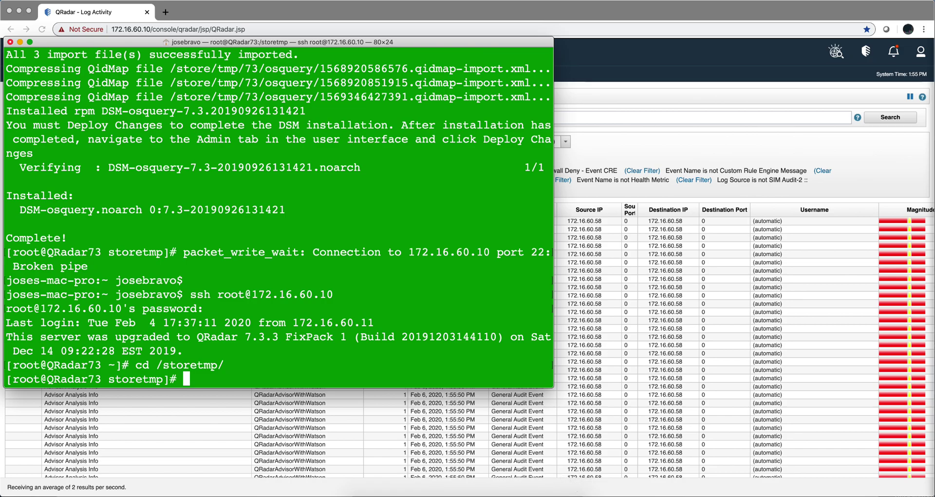
Switch to FileZilla, reconnect to sftp://172.16.60.10 with the filled-in credentials and open the remote storetmp folder
{"action": "left_click", "coordinate": [453, 494]}
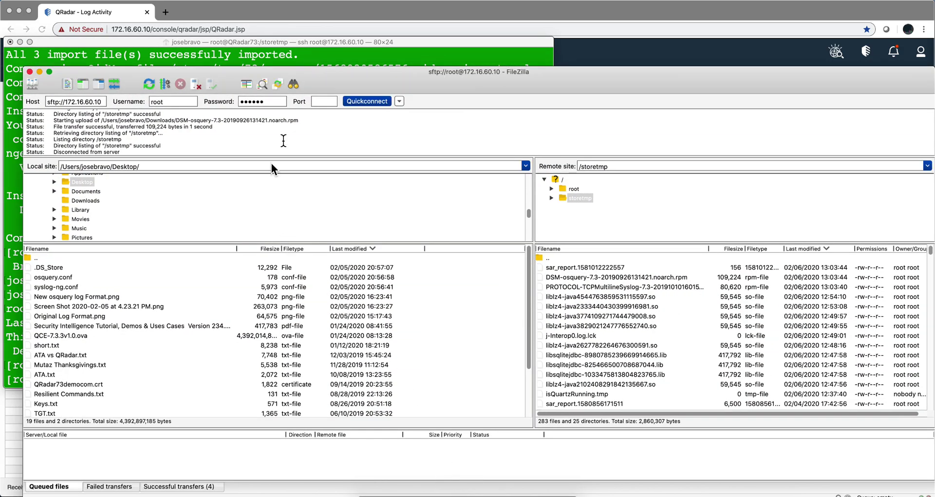
{"action": "left_click", "coordinate": [365, 100]}
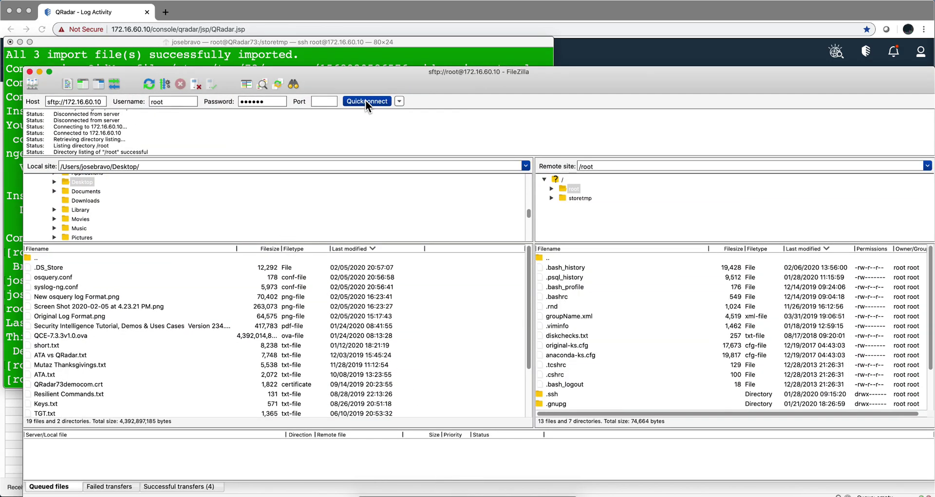
{"action": "left_click", "coordinate": [586, 197]}
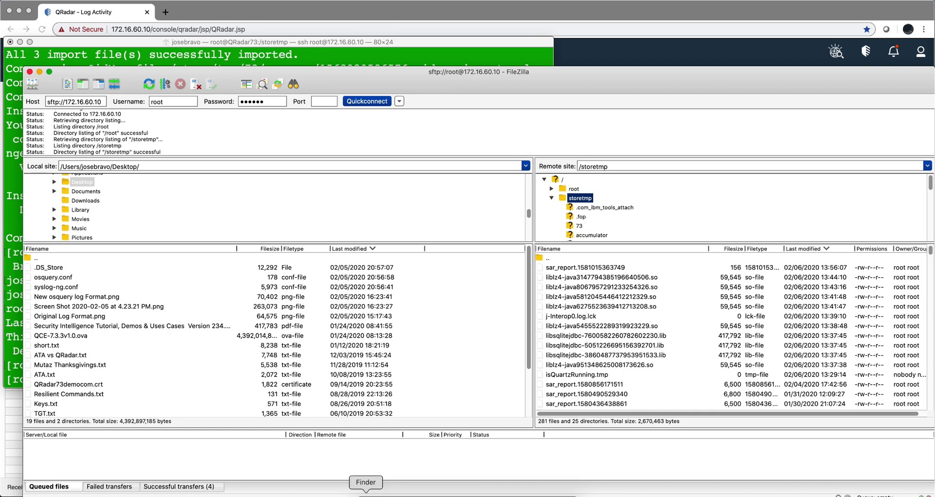
Switch to Finder and upload PROTOCOL-TCPMultilineSyslog-7.3-20191010160150.noarch.rpm from Downloads to the remote storetmp folder in FileZilla
{"action": "left_click", "coordinate": [366, 494]}
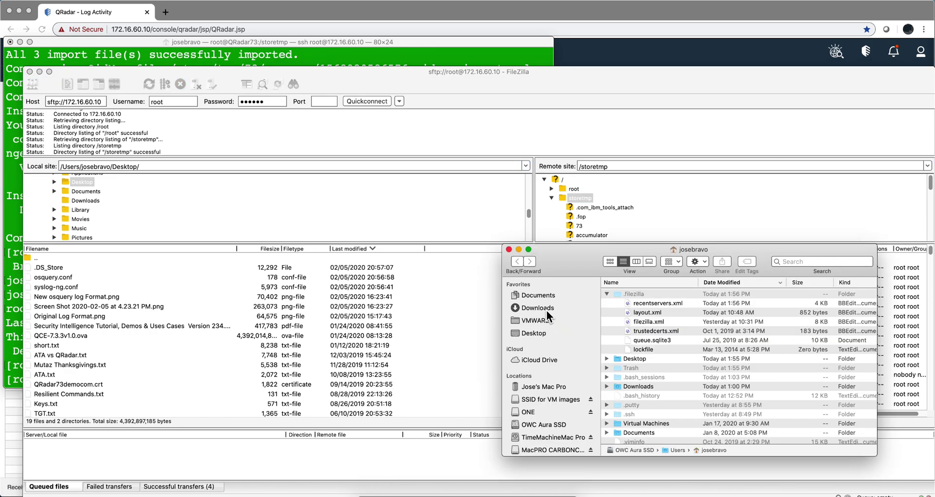
{"action": "left_click", "coordinate": [546, 309]}
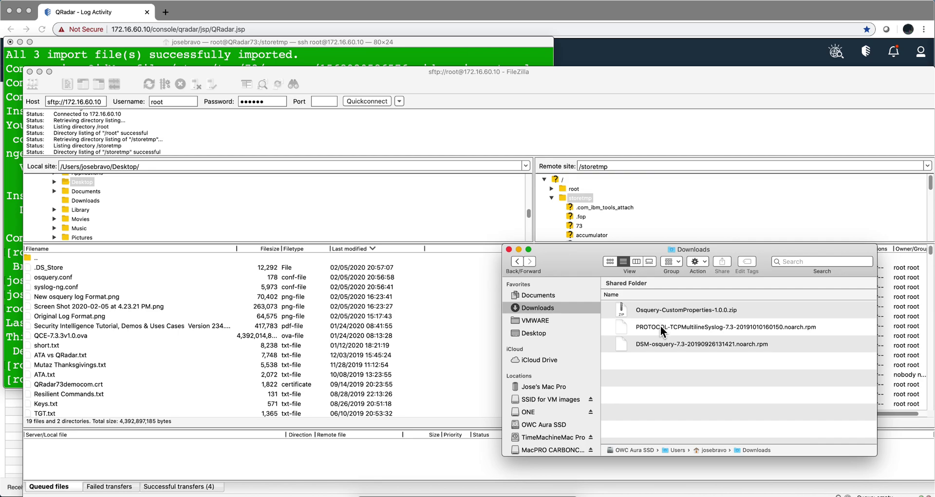
{"action": "left_click", "coordinate": [653, 346]}
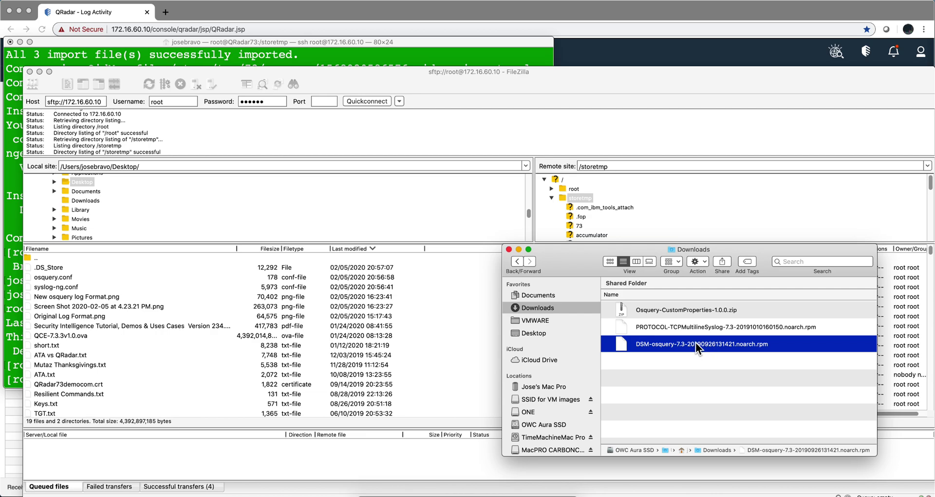
{"action": "left_click", "coordinate": [662, 326]}
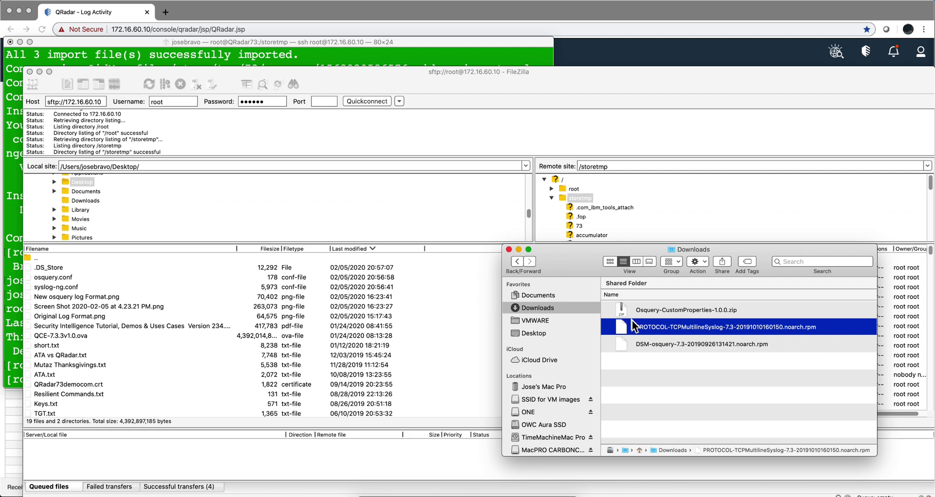
{"action": "left_click_drag", "start_coordinate": [619, 326], "coordinate": [583, 197]}
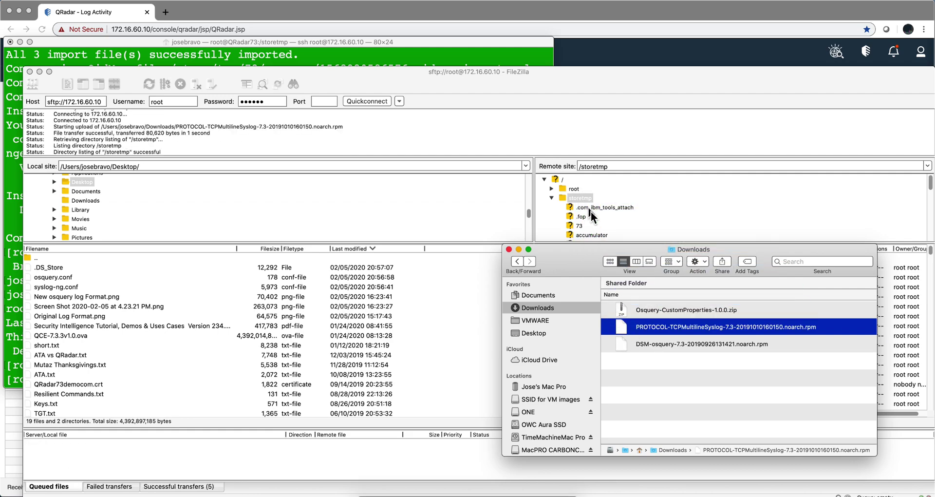
Upload DSM-osquery-7.3-20190926131421.noarch.rpm to the remote storetmp folder, and put the Finder and FileZilla windows away
{"action": "left_click", "coordinate": [623, 343]}
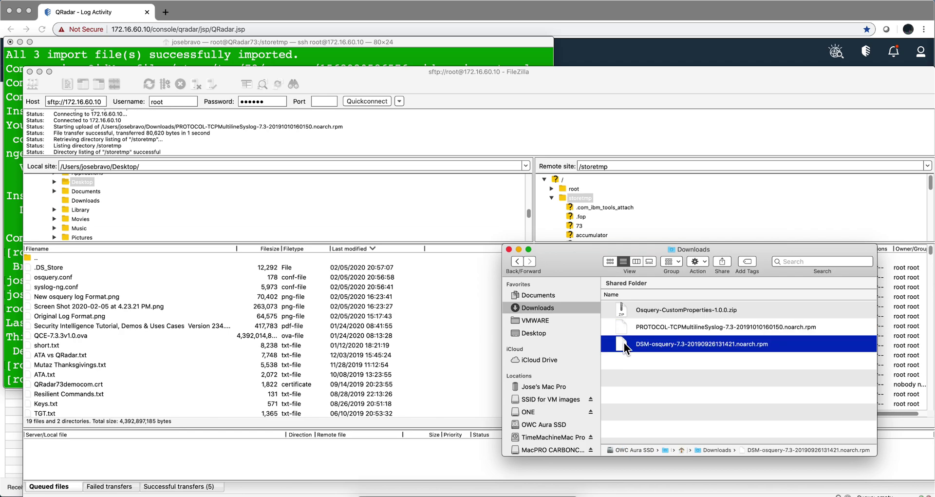
{"action": "left_click_drag", "start_coordinate": [624, 342], "coordinate": [582, 188]}
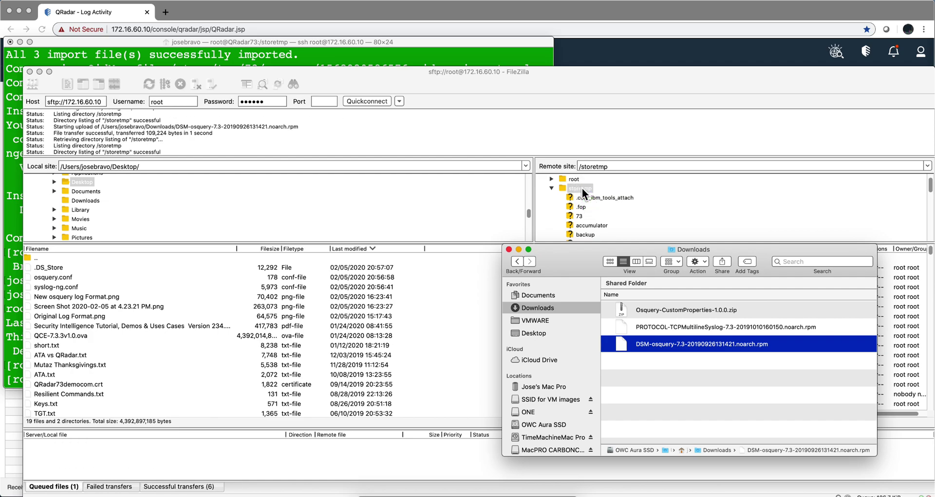
{"action": "left_click", "coordinate": [509, 249]}
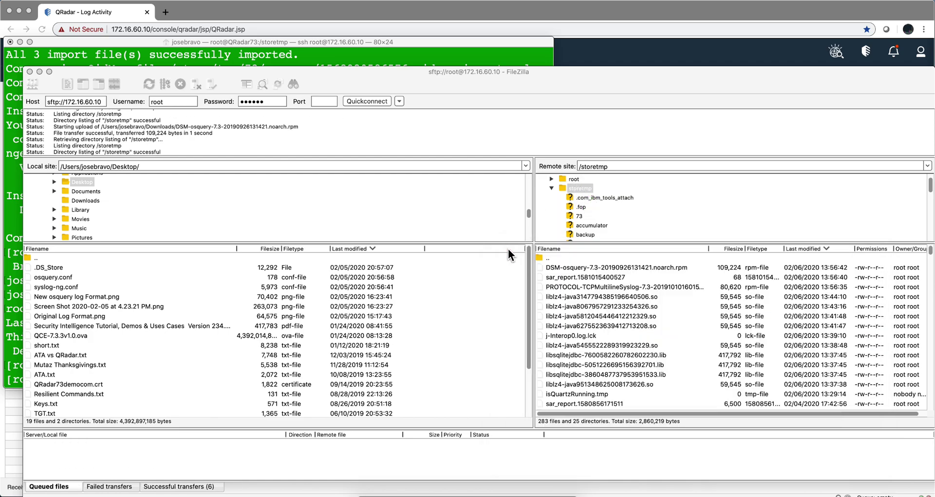
{"action": "left_click", "coordinate": [40, 72]}
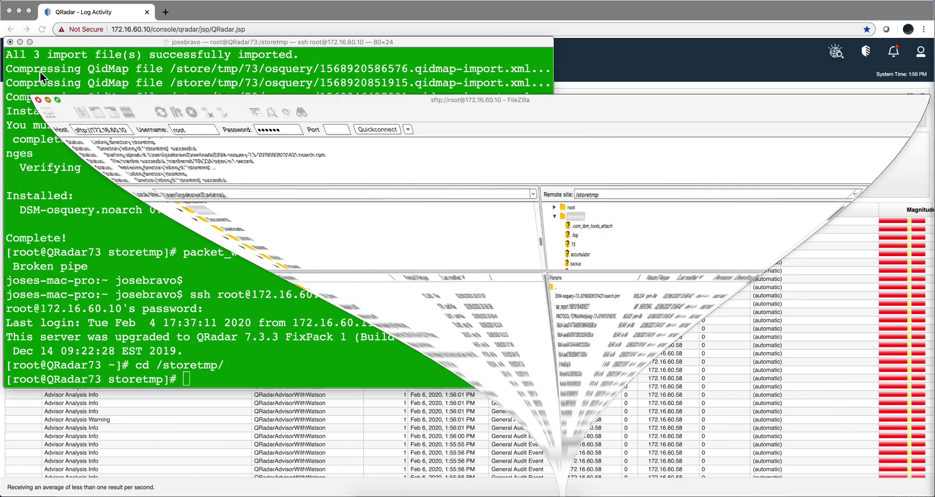
Switch to Terminal and list the files in /storetmp whose names begin with DS
{"action": "left_click", "coordinate": [230, 343]}
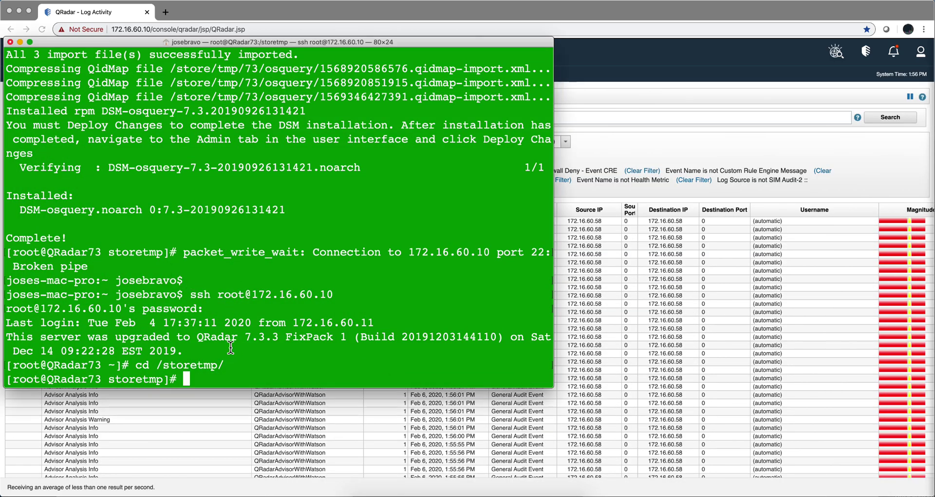
{"action": "type", "text": "ls DS*"}
{"action": "key", "text": "Return"}
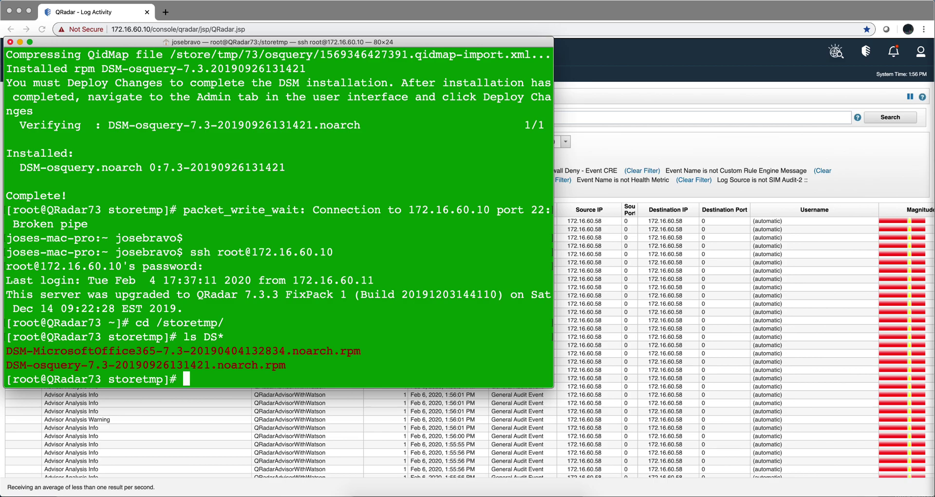
Install PROTOCOL-TCPMultilineSyslog-7.3-20191010160150.noarch.rpm with yum, answering yes to all prompts automatically
{"action": "type", "text": "yum -y install "}
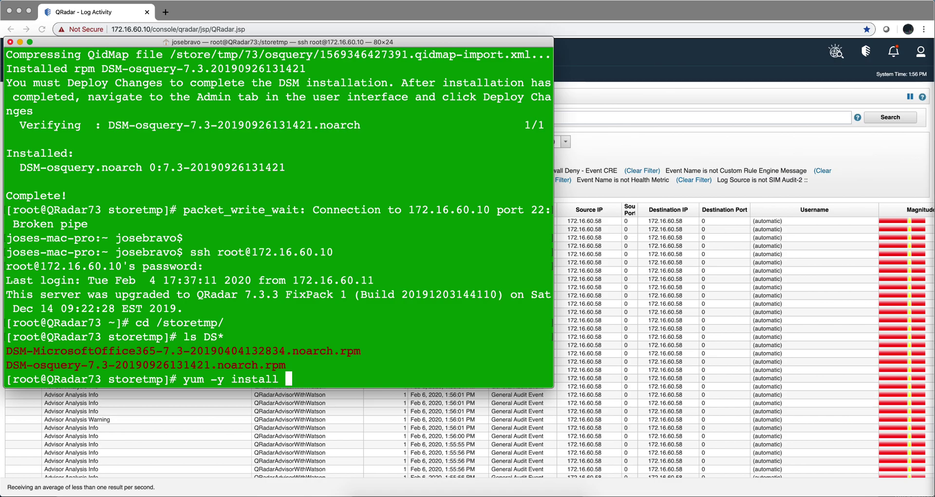
{"action": "type", "text": "P"}
{"action": "key", "text": "Tab"}
{"action": "type", "text": "T"}
{"action": "key", "text": "Tab"}
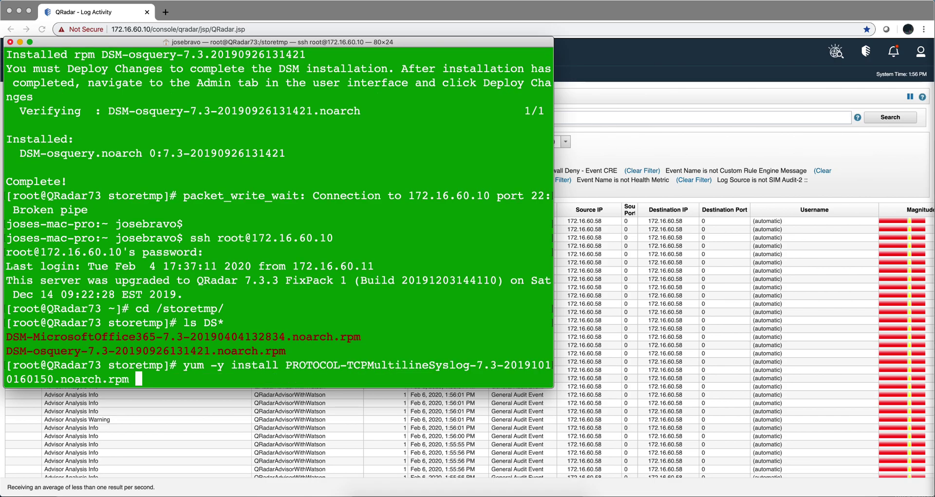
{"action": "key", "text": "Return"}
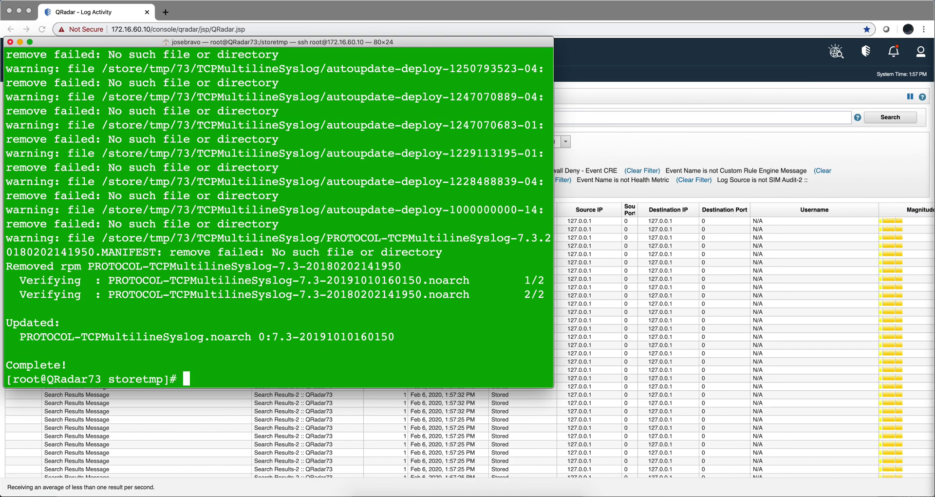
Install DSM-osquery-7.3-20190926131421.noarch.rpm with yum using the -y option
{"action": "type", "text": "yum -y install"}
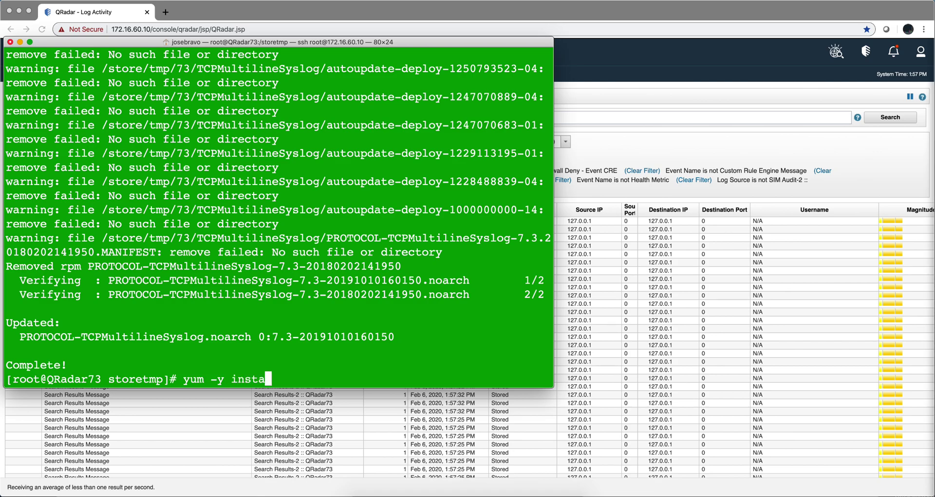
{"action": "type", "text": " DSM-o"}
{"action": "key", "text": "Tab"}
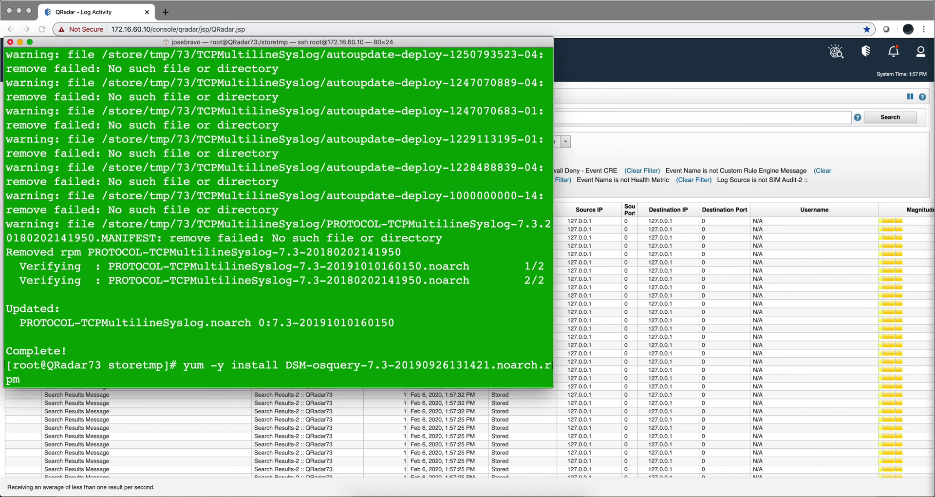
{"action": "key", "text": "Return"}
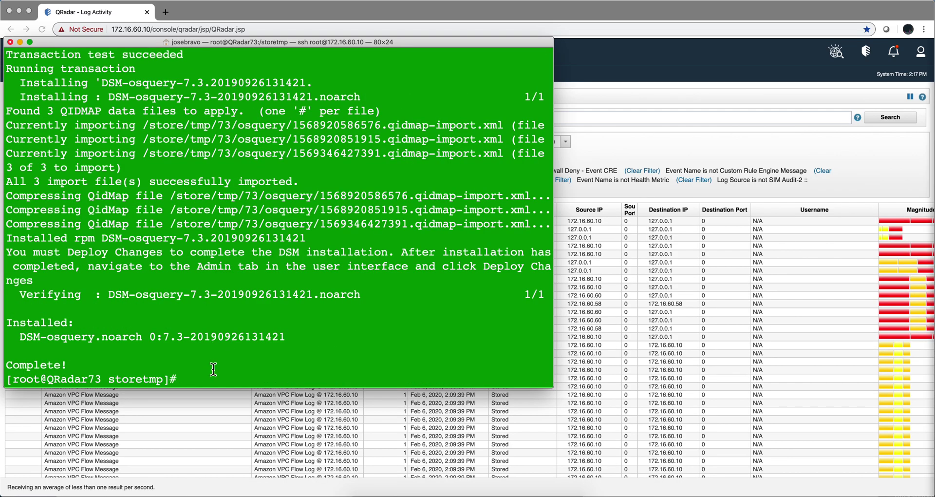
Switch to QRadar in the browser, review the global config files awaiting deployment in the Admin console and deploy the changes
{"action": "left_click", "coordinate": [207, 413]}
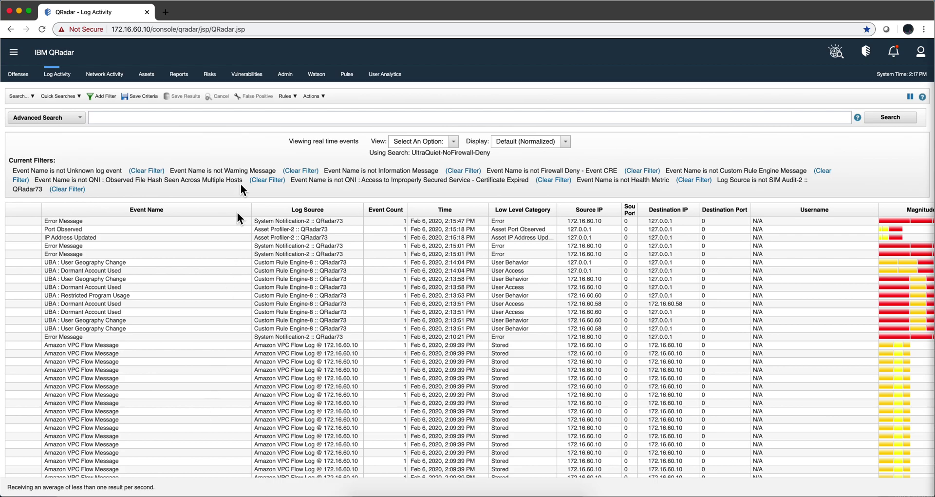
{"action": "left_click", "coordinate": [294, 77]}
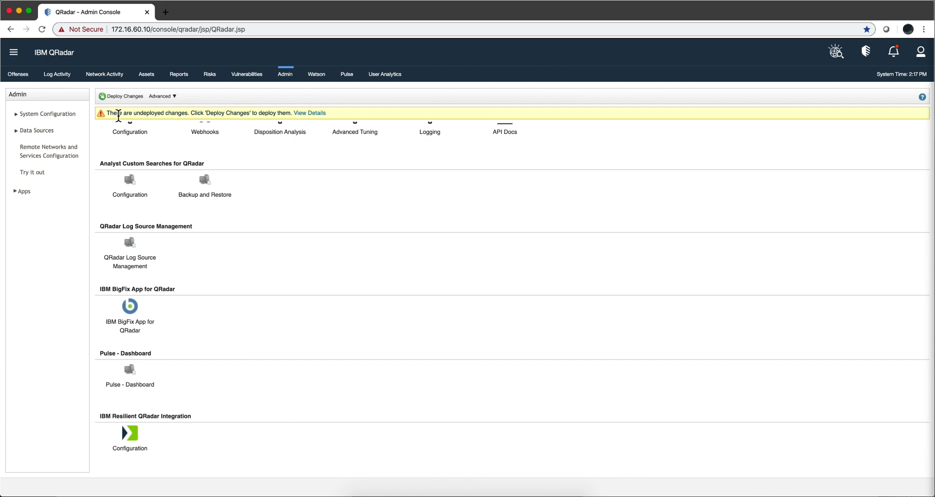
{"action": "left_click", "coordinate": [305, 114]}
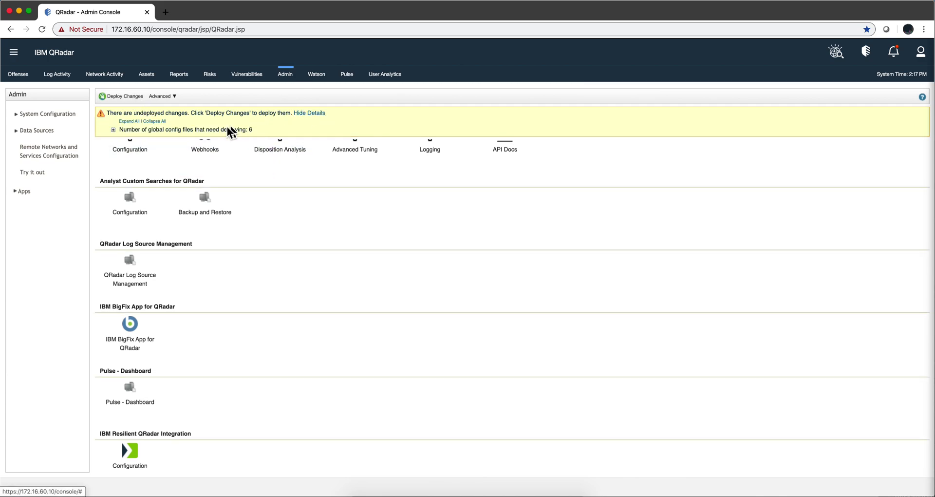
{"action": "left_click", "coordinate": [113, 129]}
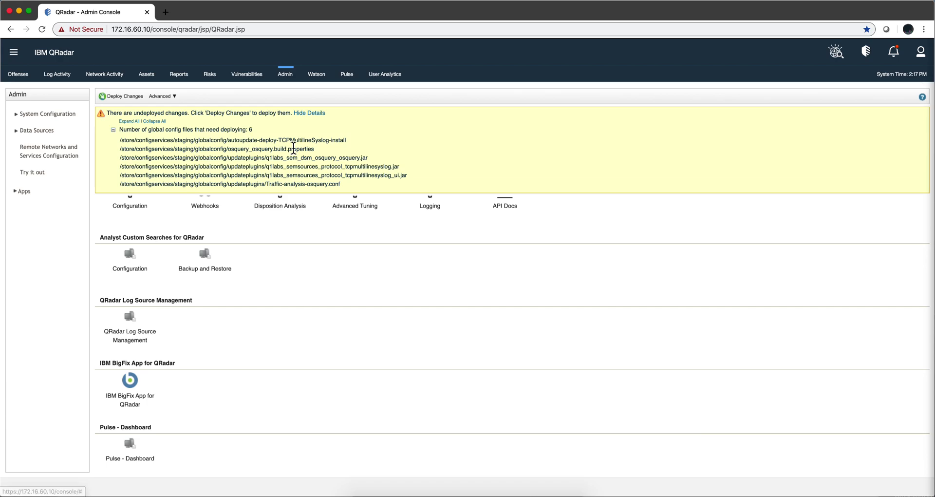
{"action": "left_click", "coordinate": [125, 98]}
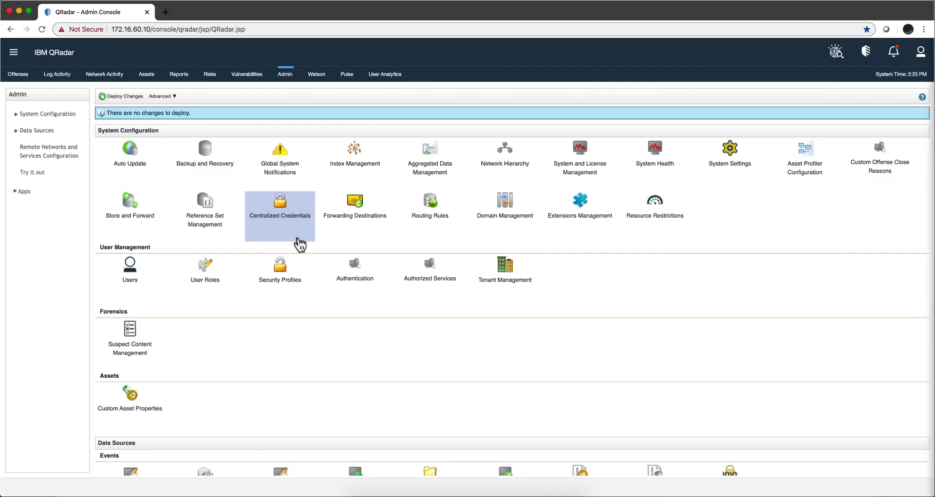
Open the QRadar Log Source Management app from the Apps section of the Admin console
{"action": "scroll", "coordinate": [227, 308], "scroll_direction": "down", "scroll_amount": 3}
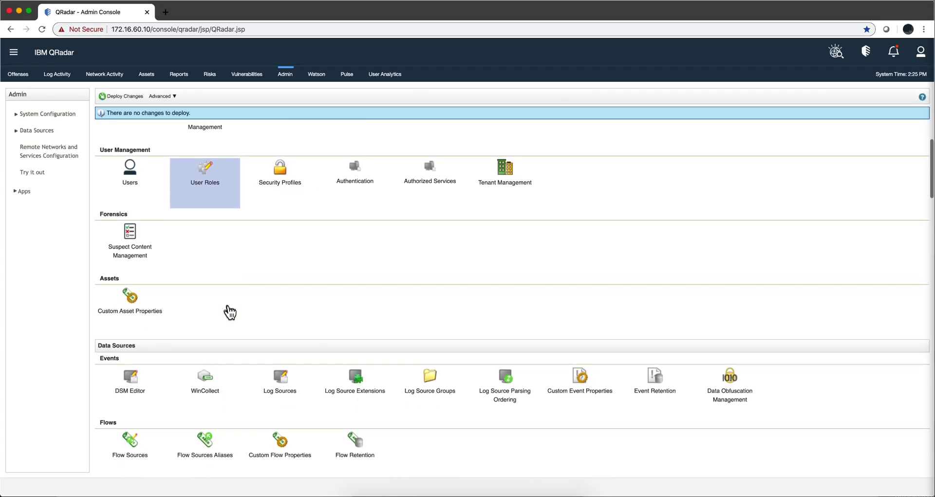
{"action": "scroll", "coordinate": [229, 307], "scroll_direction": "down", "scroll_amount": 3}
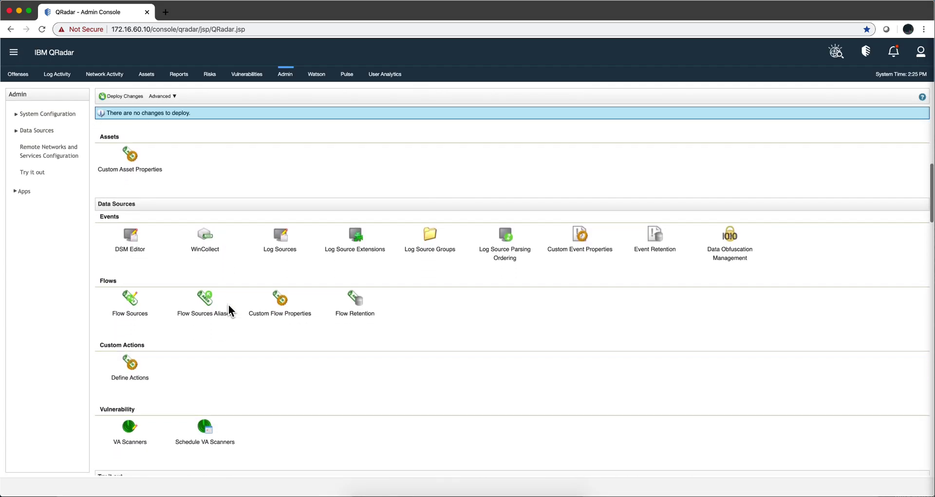
{"action": "scroll", "coordinate": [229, 311], "scroll_direction": "down", "scroll_amount": 5}
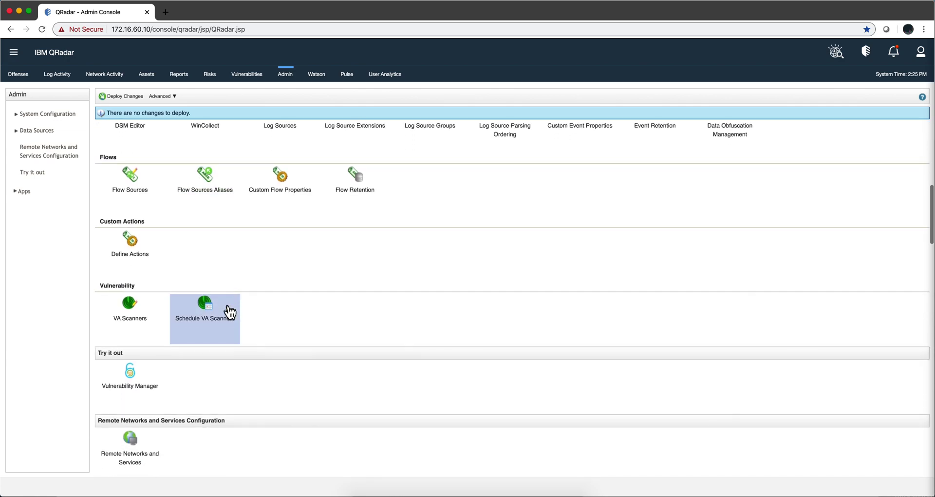
{"action": "scroll", "coordinate": [230, 312], "scroll_direction": "down", "scroll_amount": 3}
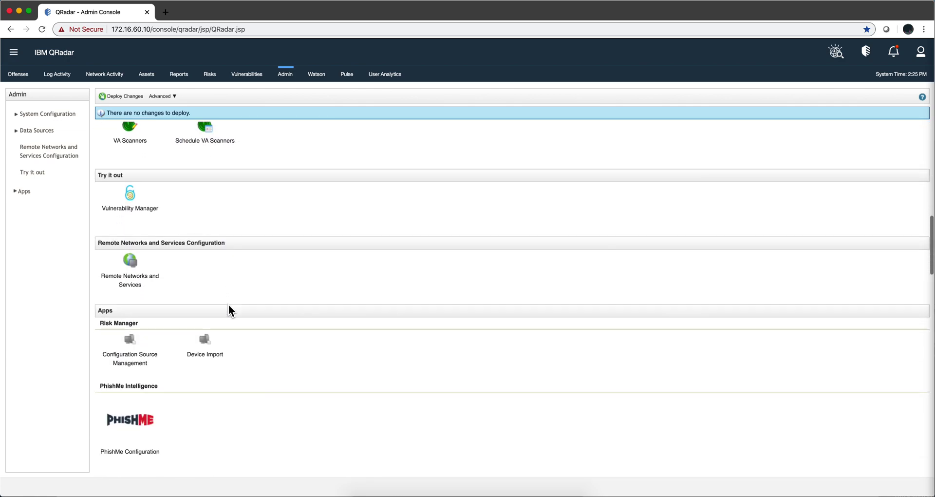
{"action": "scroll", "coordinate": [229, 306], "scroll_direction": "down", "scroll_amount": 3}
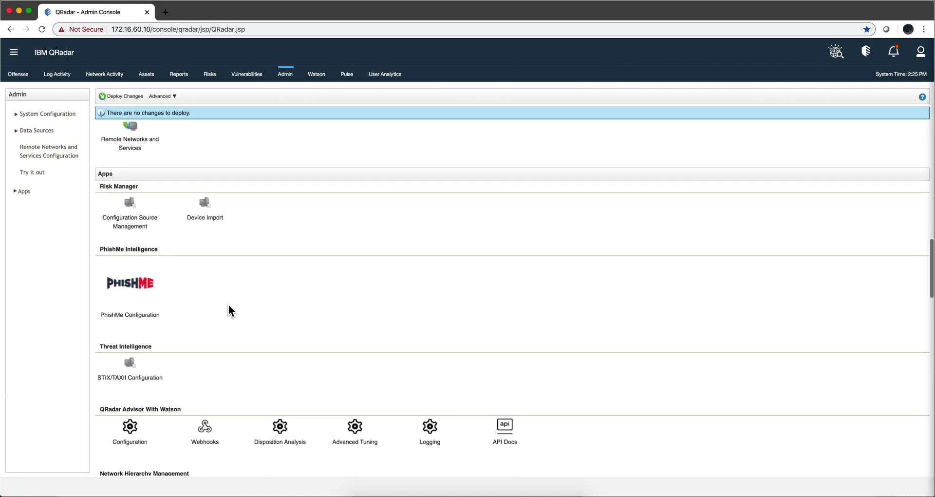
{"action": "scroll", "coordinate": [228, 304], "scroll_direction": "down", "scroll_amount": 5}
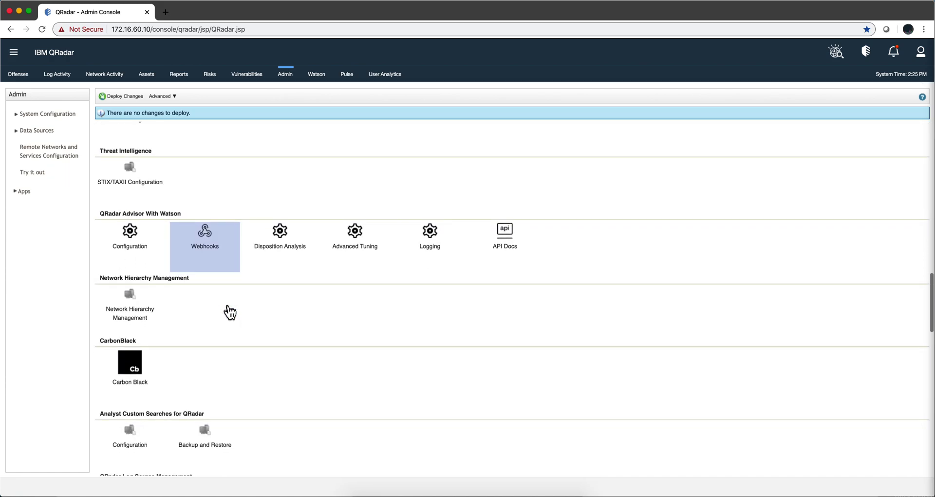
{"action": "scroll", "coordinate": [229, 304], "scroll_direction": "down", "scroll_amount": 4}
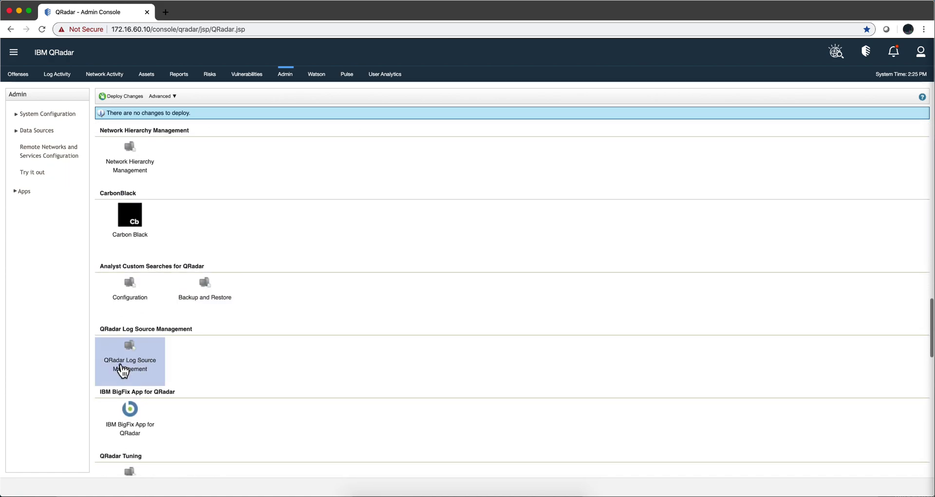
{"action": "left_click", "coordinate": [134, 369]}
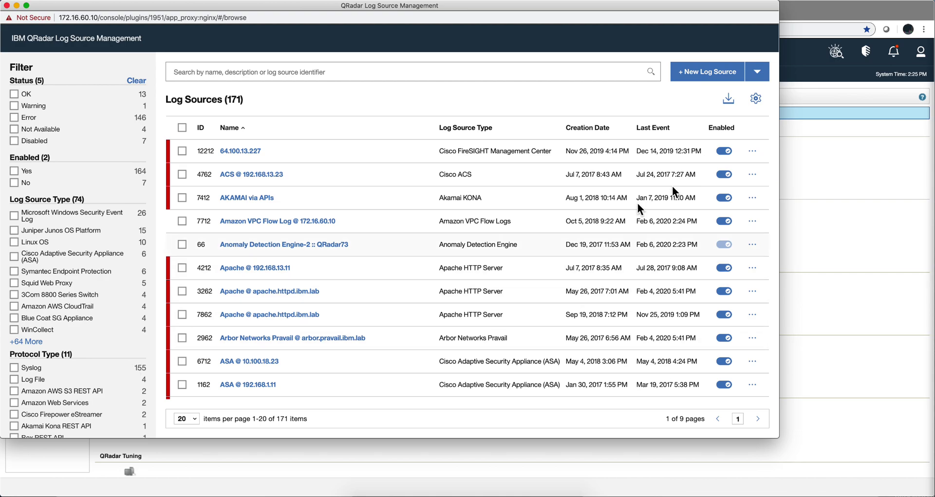
Start adding a new single log source and choose osquery as its log source type
{"action": "left_click", "coordinate": [705, 78]}
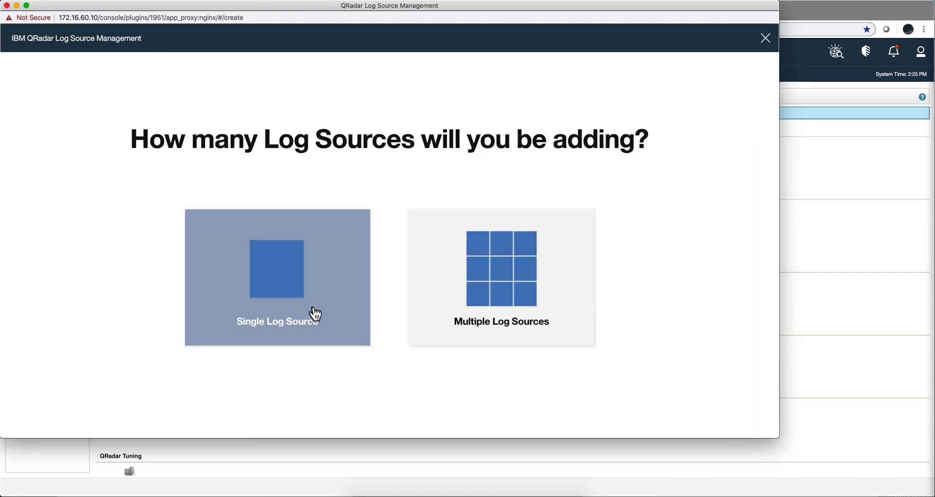
{"action": "left_click", "coordinate": [292, 277]}
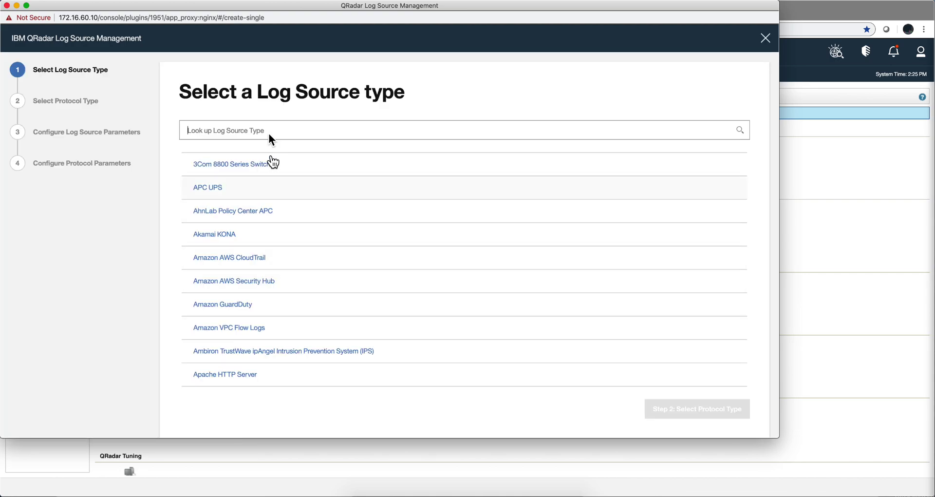
{"action": "left_click", "coordinate": [265, 128]}
{"action": "type", "text": "o"}
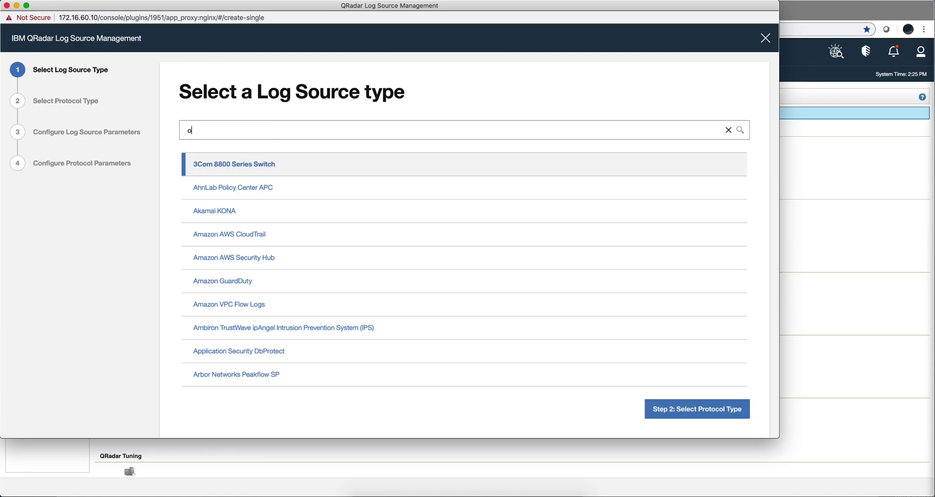
{"action": "type", "text": "sq"}
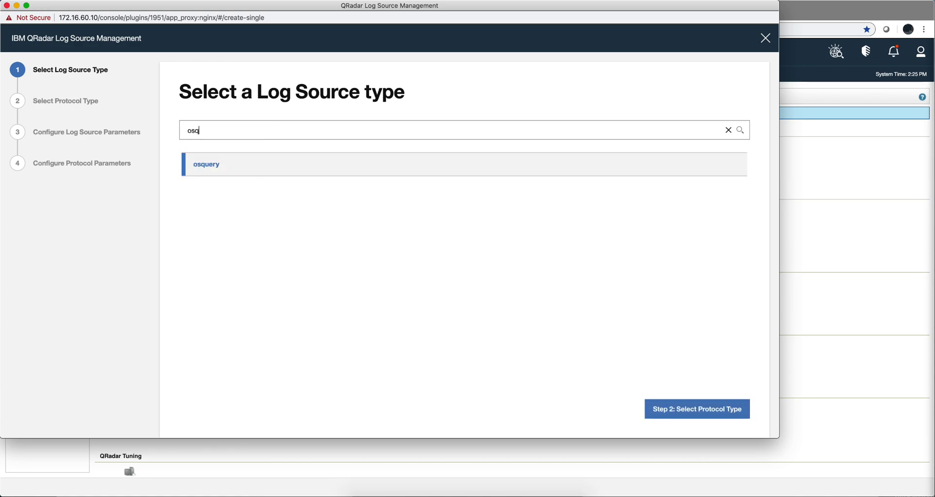
{"action": "left_click", "coordinate": [256, 166]}
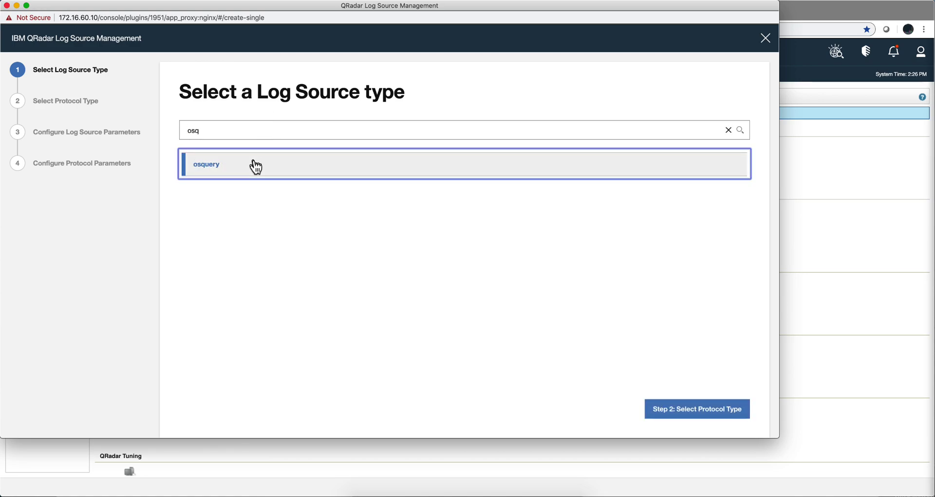
{"action": "left_click", "coordinate": [690, 413]}
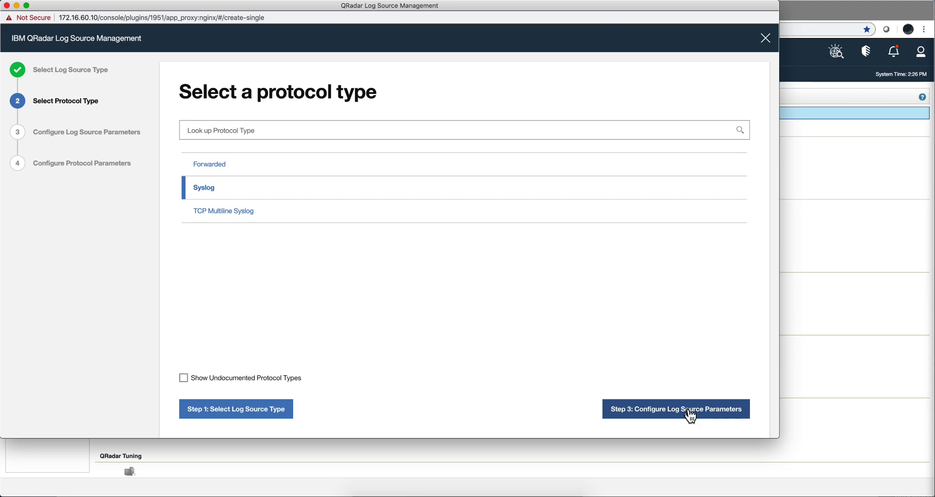
Accept the Syslog protocol type, name the log source osquery and proceed to the protocol parameters
{"action": "left_click", "coordinate": [691, 413]}
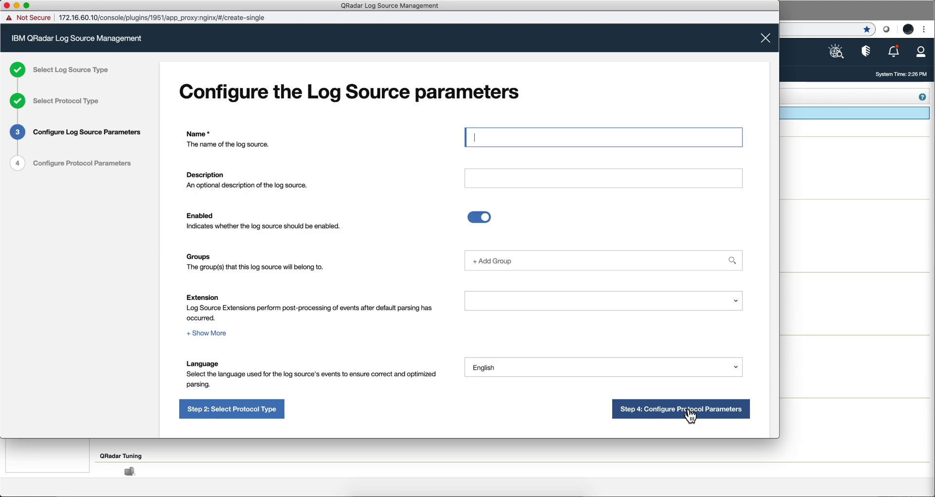
{"action": "type", "text": "osquery"}
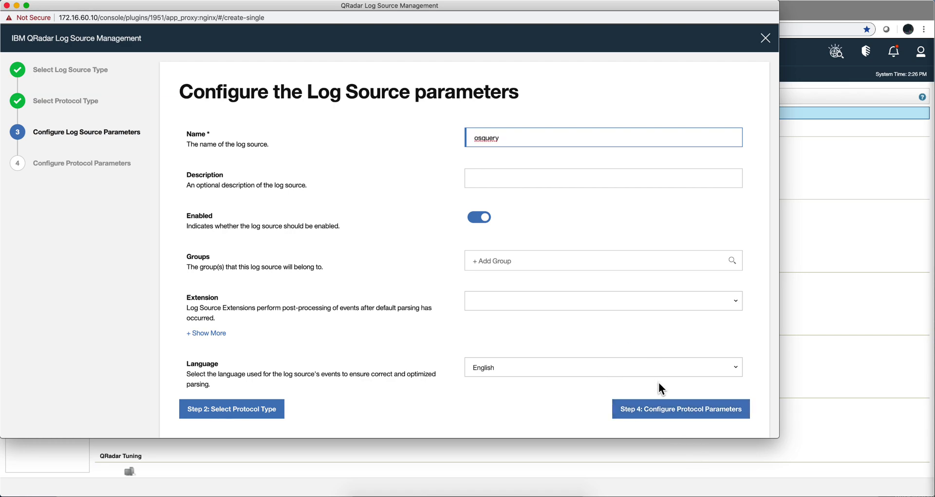
{"action": "left_click", "coordinate": [690, 409]}
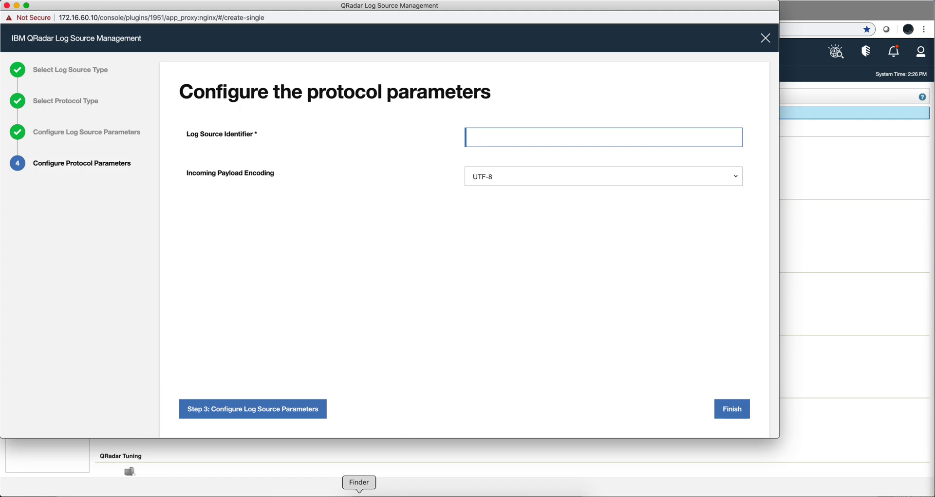
Switch to Finder and examine the hostname in Legacy Syslog-ng Format.png from the OsQuery folder on the SSID for VM images drive
{"action": "left_click", "coordinate": [359, 492]}
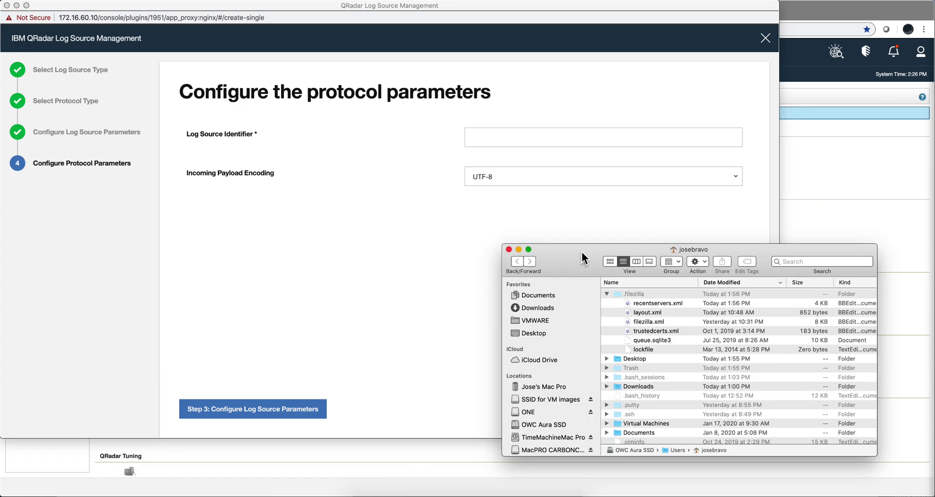
{"action": "left_click_drag", "start_coordinate": [582, 251], "coordinate": [537, 208]}
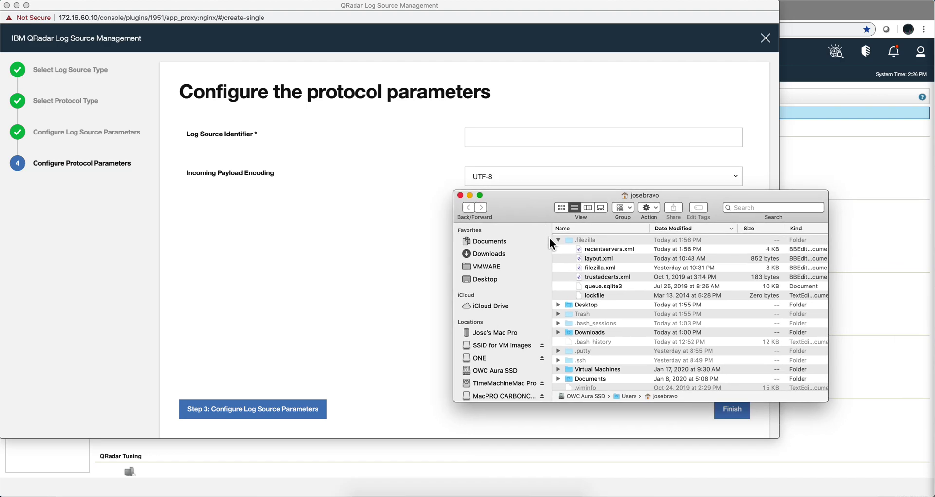
{"action": "left_click", "coordinate": [502, 254]}
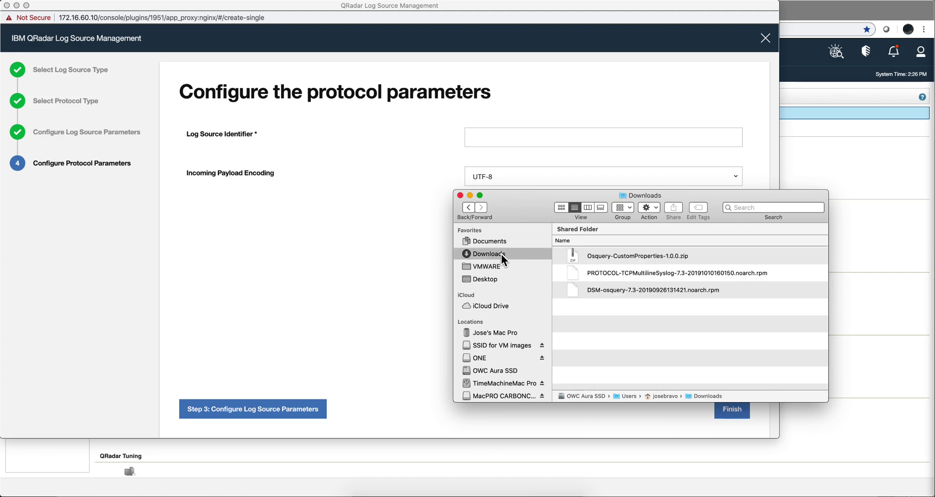
{"action": "left_click", "coordinate": [506, 349]}
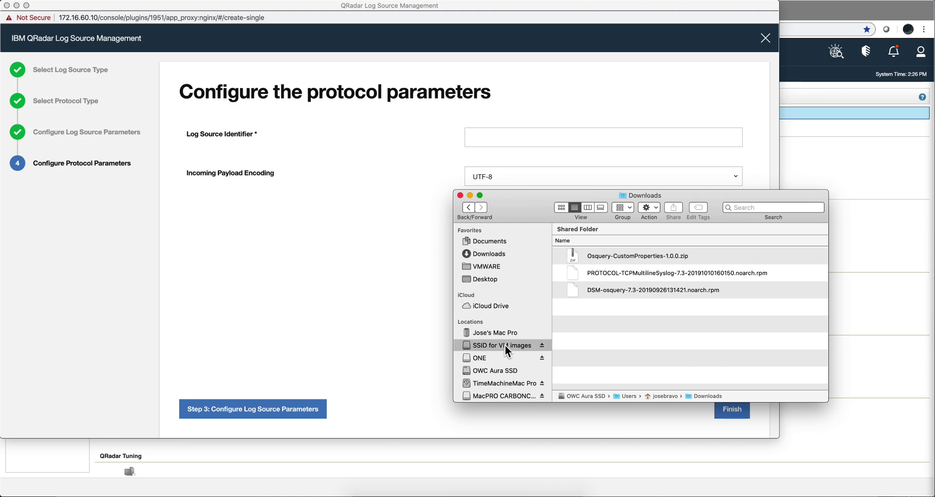
{"action": "double_click", "coordinate": [582, 258]}
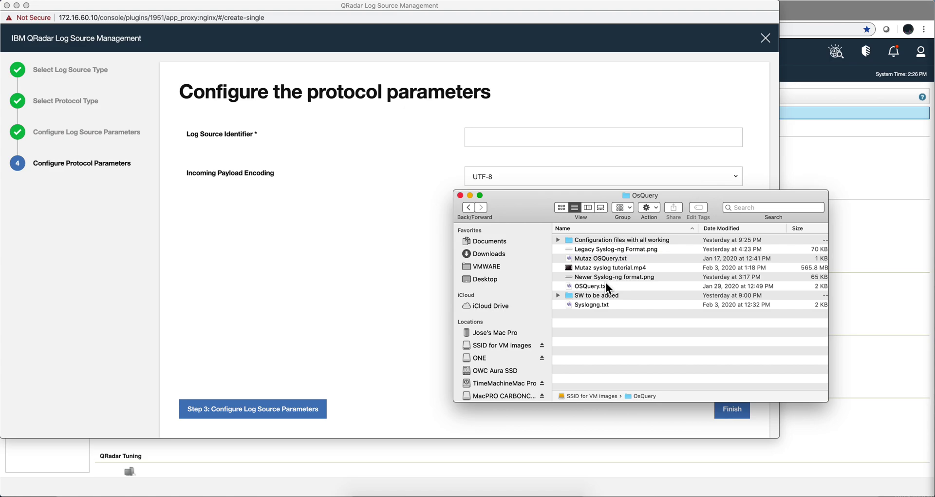
{"action": "double_click", "coordinate": [607, 246]}
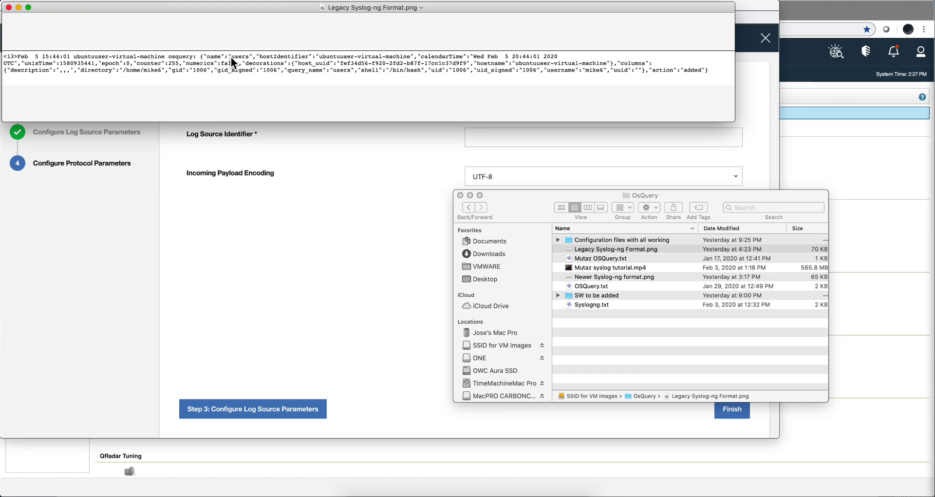
{"action": "left_click", "coordinate": [8, 7]}
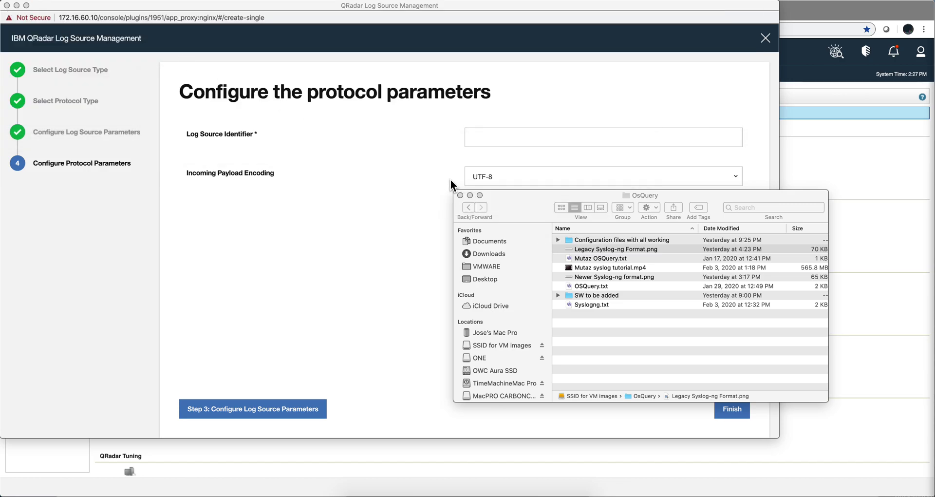
Set the Log Source Identifier to ubuntuuser-virtual-machine, finish creating the log source and deploy the changes from the Admin console
{"action": "left_click", "coordinate": [450, 179]}
{"action": "type", "text": "ubuntuuser-virtual-machine"}
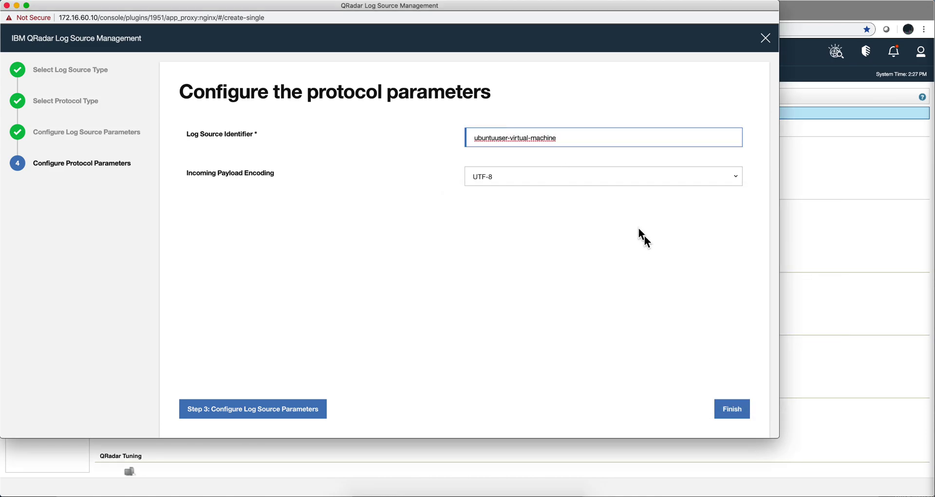
{"action": "left_click", "coordinate": [736, 412]}
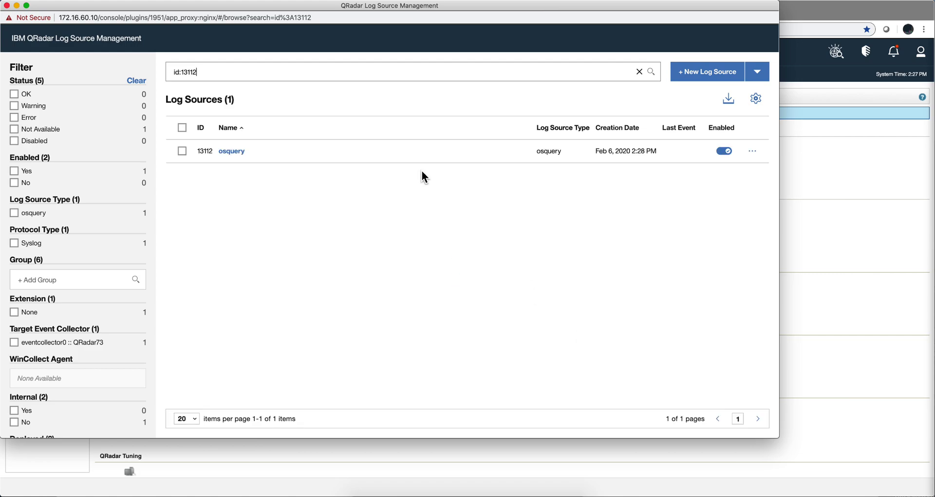
{"action": "left_click", "coordinate": [7, 6]}
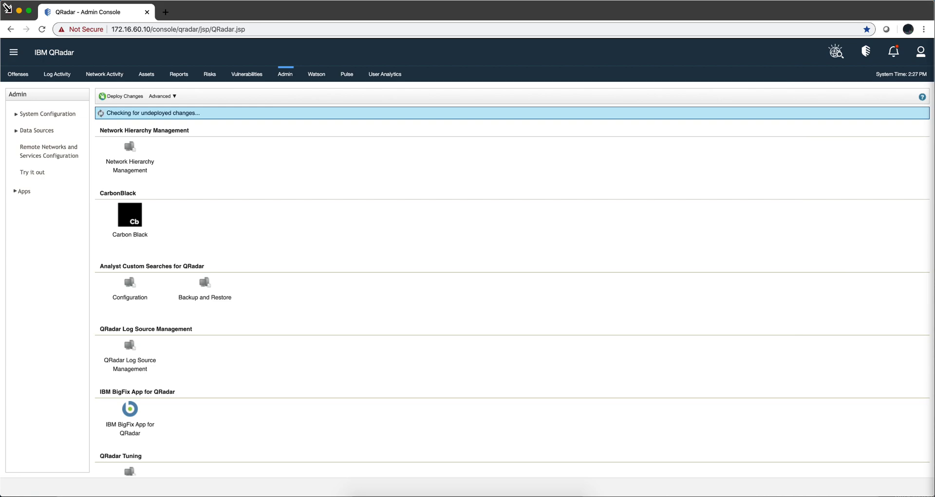
{"action": "left_click", "coordinate": [115, 97]}
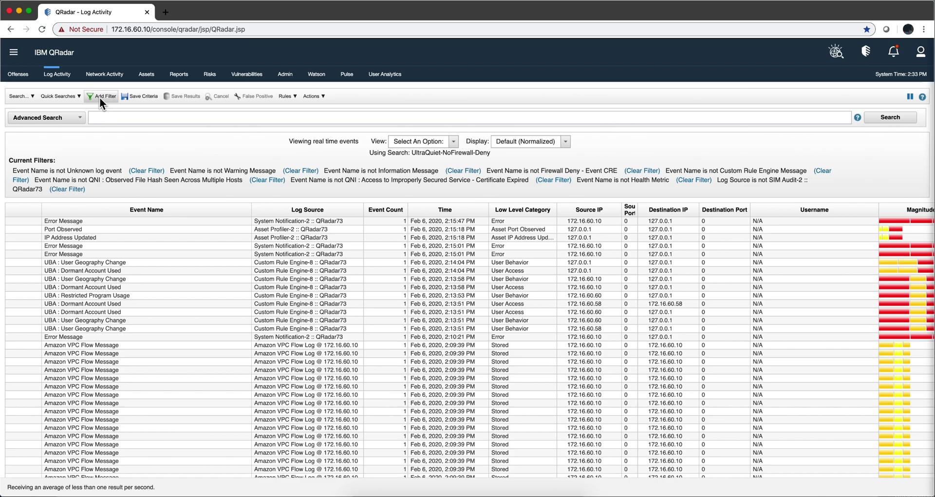
In Log Activity, add a filter with the parameter Payload Contains, operator is and value "name":"
{"action": "left_click", "coordinate": [102, 96]}
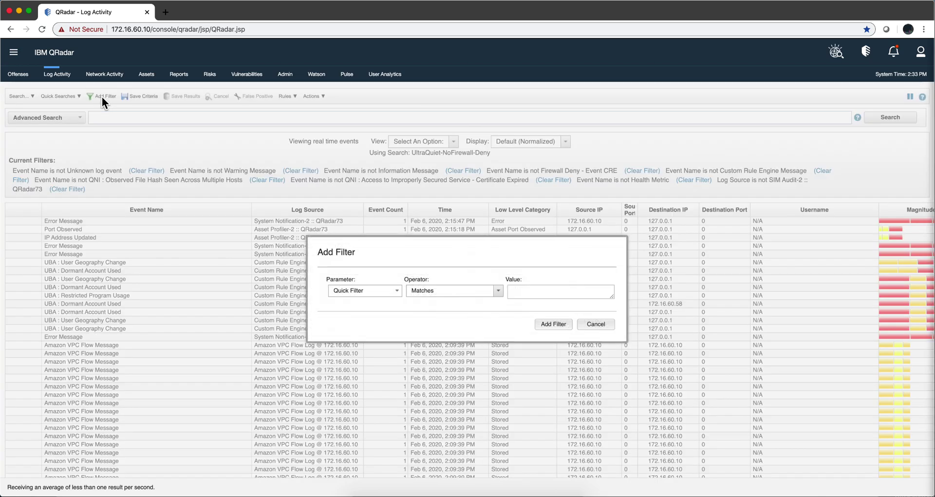
{"action": "left_click", "coordinate": [396, 292]}
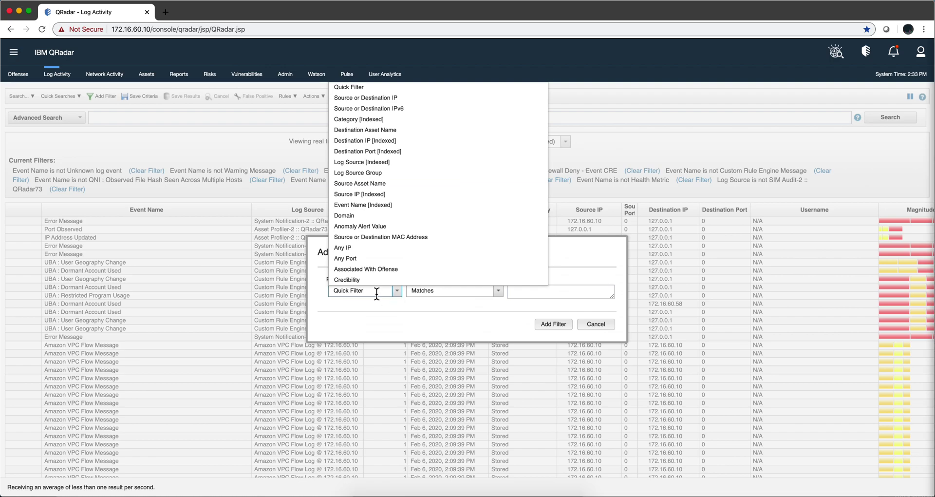
{"action": "left_click_drag", "start_coordinate": [377, 291], "coordinate": [322, 295]}
{"action": "type", "text": "paylo"}
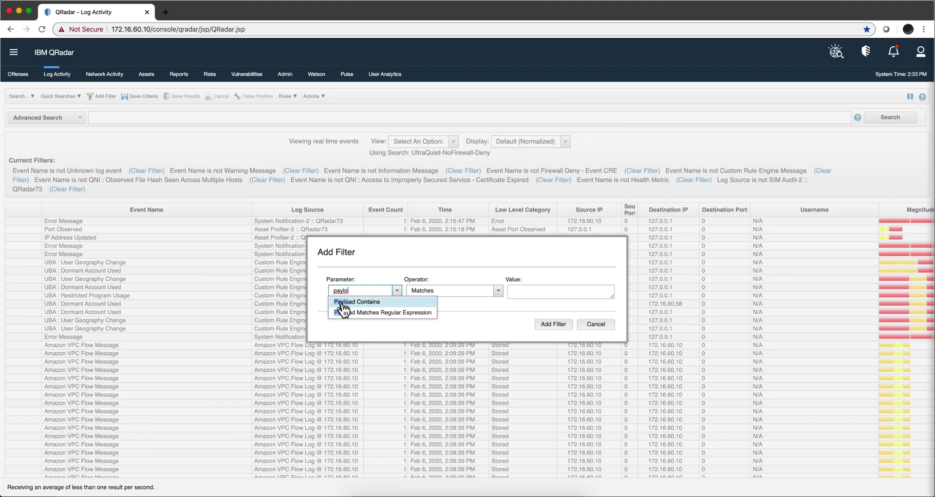
{"action": "left_click", "coordinate": [343, 302]}
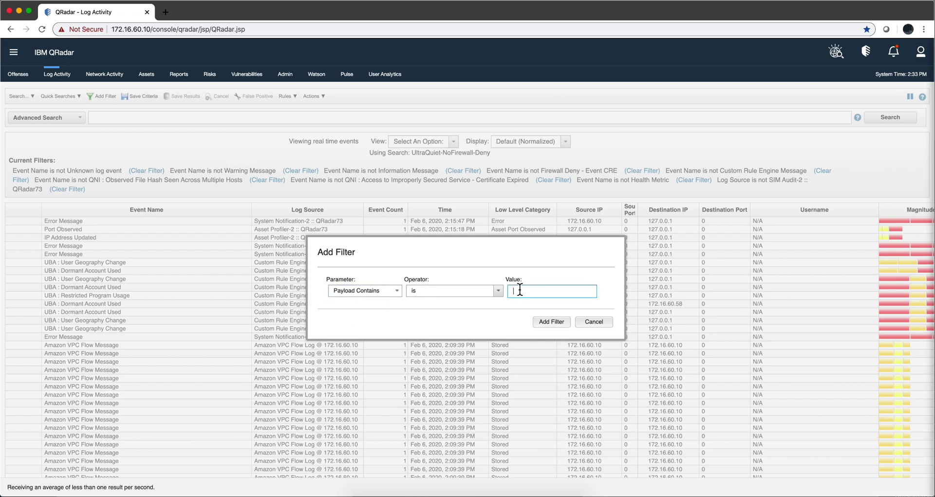
{"action": "type", "text": "1"}
{"action": "type", "text": "na"}
{"action": "type", "text": "me"}
{"action": "type", "text": "\":"}
{"action": "left_click", "coordinate": [547, 322]}
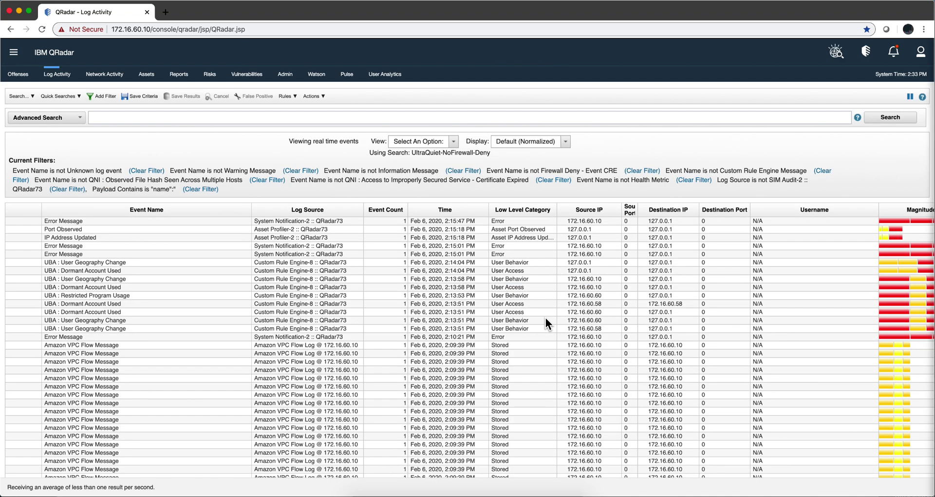
Clear the Event Name and Log Source exclusion filters in Log Activity, keeping only the Payload Contains "name":" filter on real-time events
{"action": "left_click", "coordinate": [267, 180]}
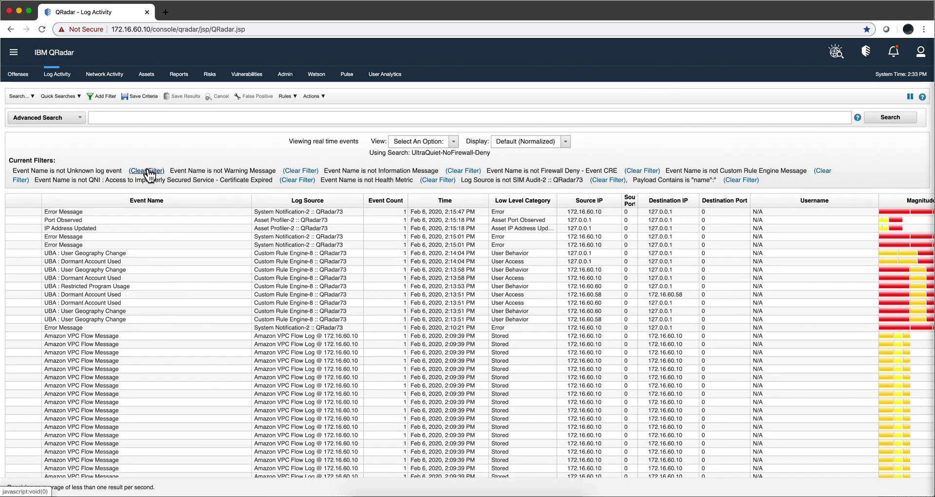
{"action": "left_click", "coordinate": [148, 171]}
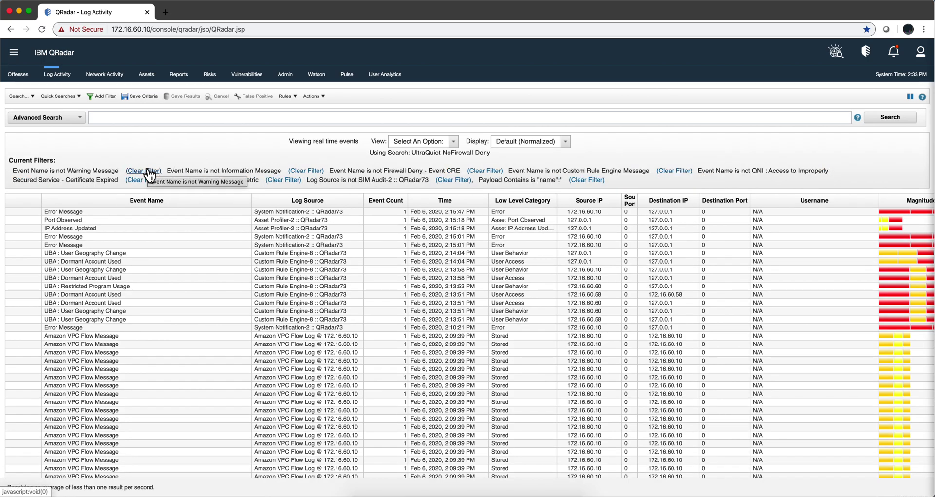
{"action": "left_click", "coordinate": [148, 171]}
{"action": "left_click", "coordinate": [422, 141]}
{"action": "left_click", "coordinate": [443, 160]}
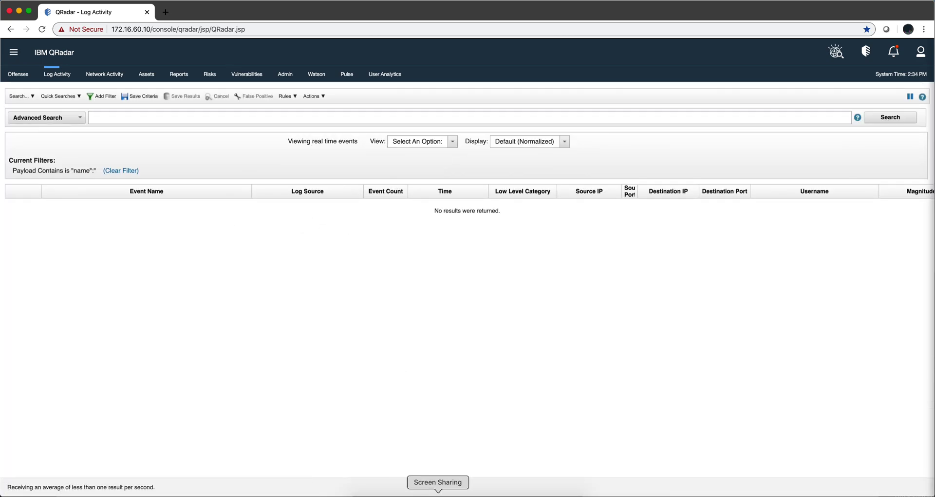
Switch to Screen Sharing, open a Terminal in the CleanUbuntu virtual machine and place its window in the desktop's upper-left corner
{"action": "left_click", "coordinate": [438, 493]}
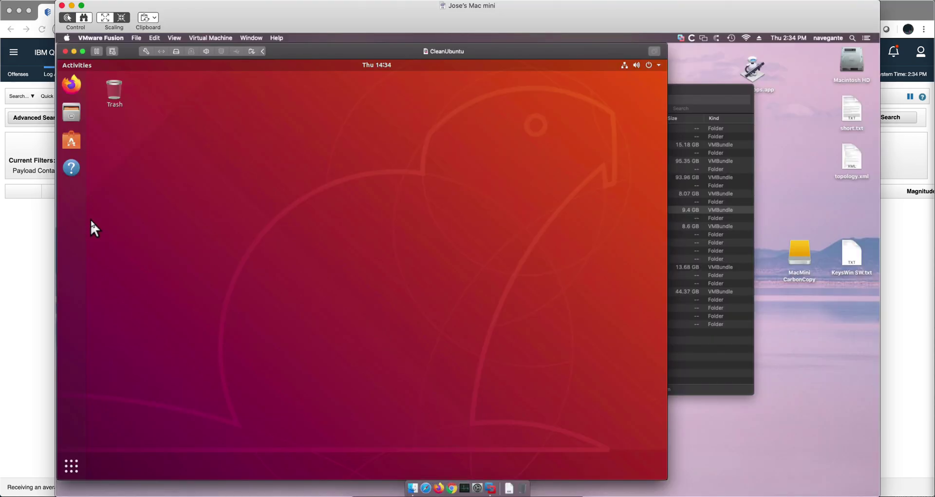
{"action": "left_click", "coordinate": [76, 473]}
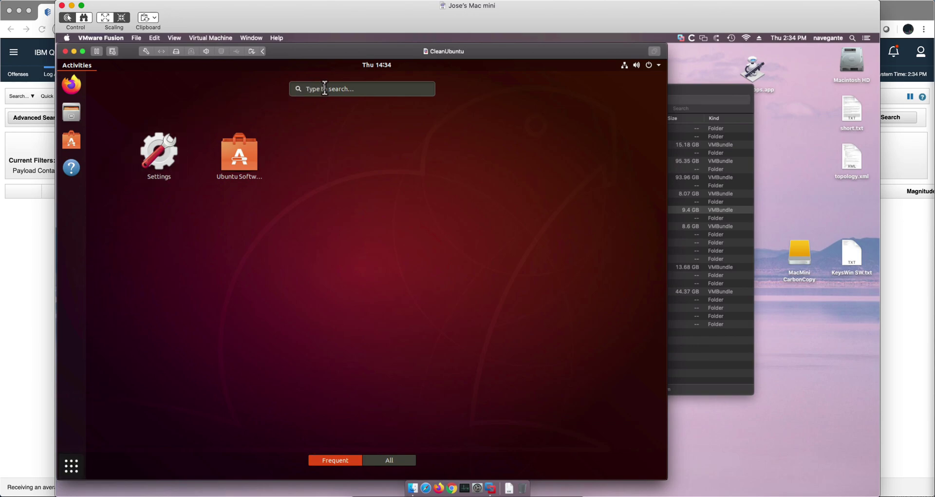
{"action": "type", "text": "ter"}
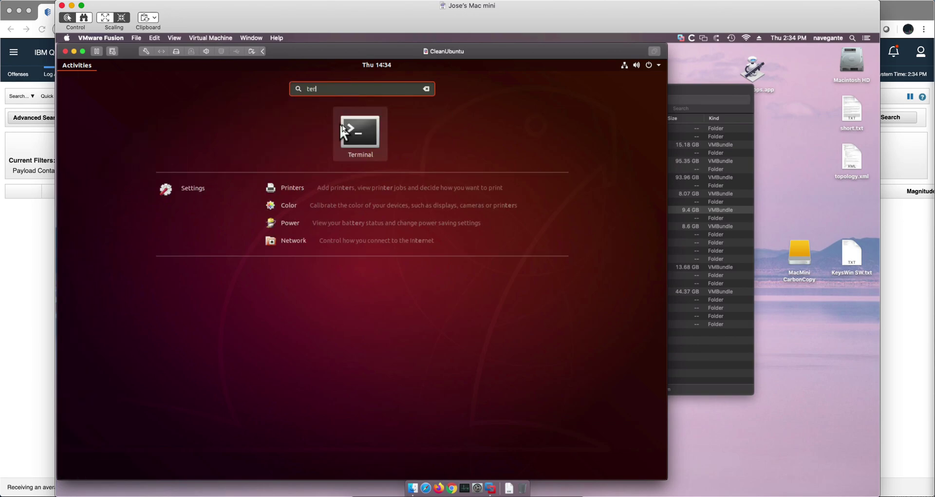
{"action": "left_click", "coordinate": [350, 124]}
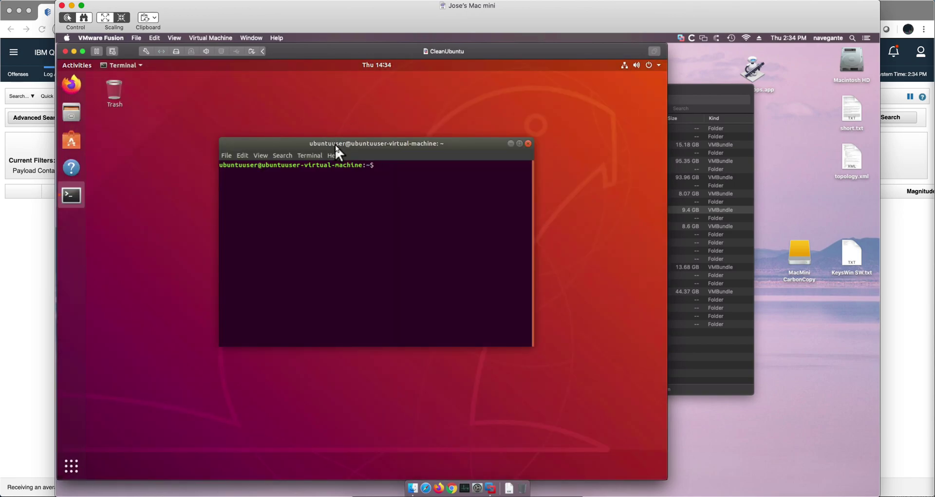
{"action": "left_click_drag", "start_coordinate": [335, 143], "coordinate": [191, 80]}
Switch to the root user with sudo su, entering the account password
{"action": "type", "text": "su"}
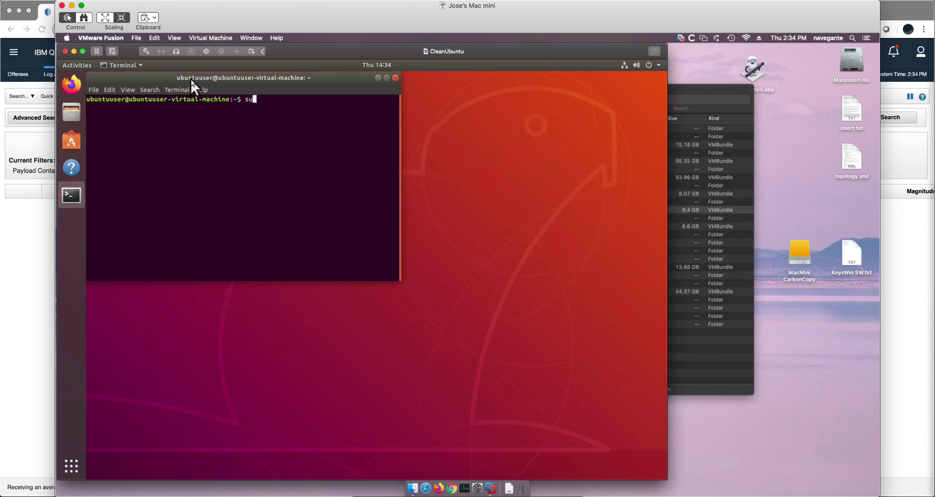
{"action": "type", "text": "do su"}
{"action": "key", "text": "Return"}
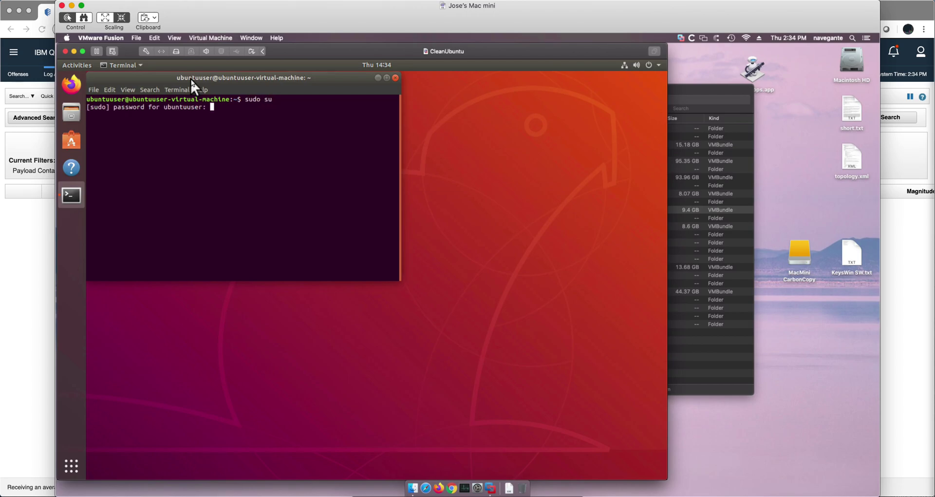
{"action": "key", "text": "Return"}
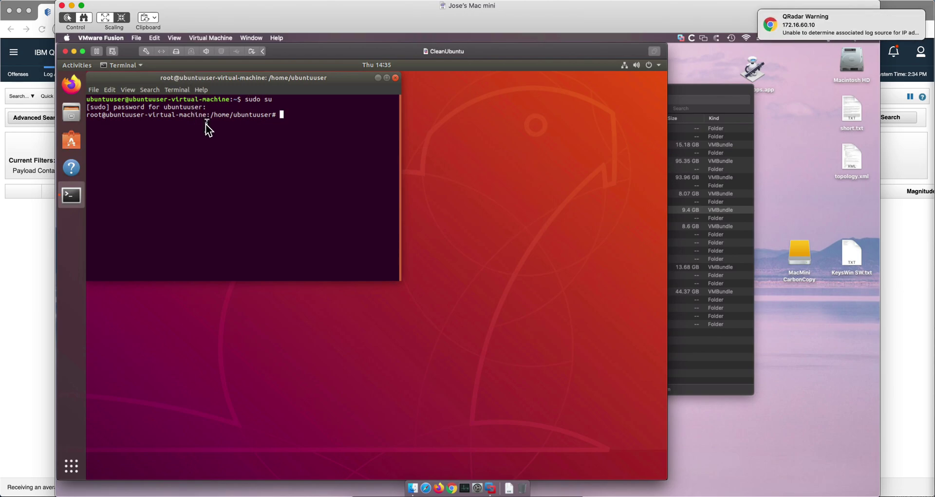
Restart the syslog-ng service with systemctl restart syslog-ng
{"action": "type", "text": "osqueryd --config_path=/root/osquery.conf --verbose"}
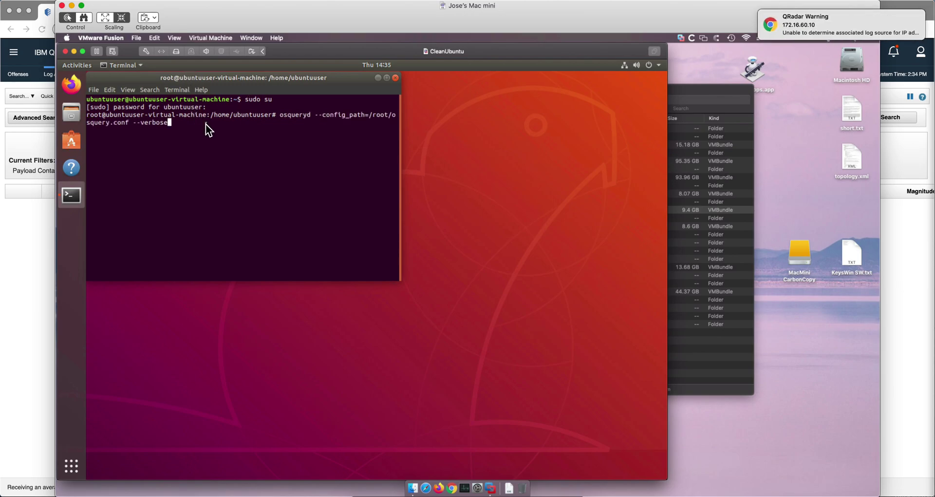
{"action": "key", "text": "Up"}
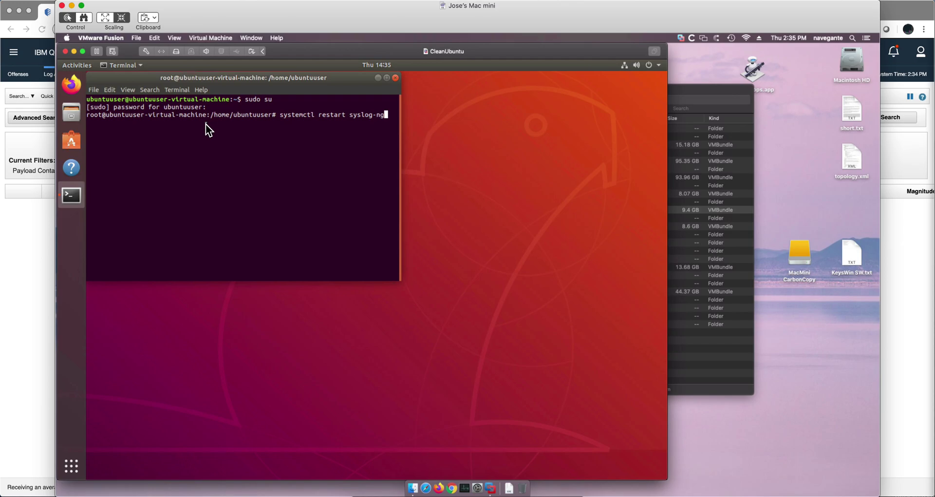
{"action": "key", "text": "Return"}
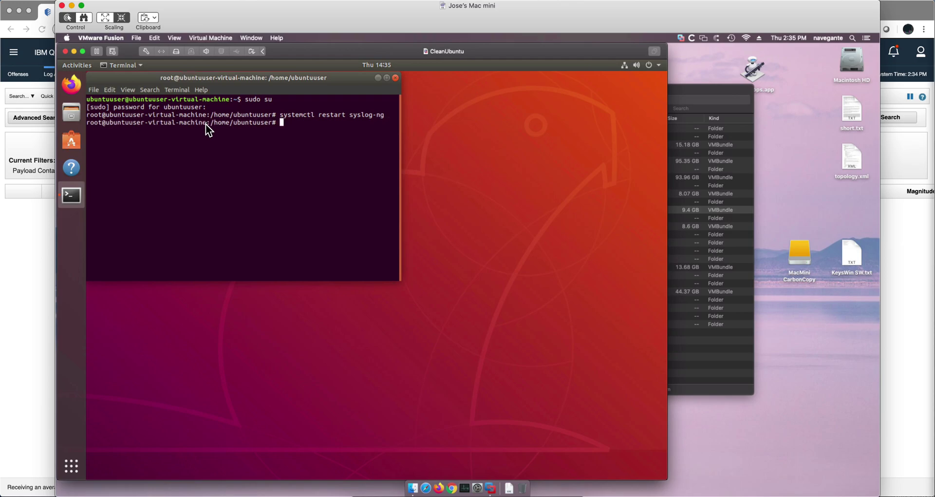
Start the osquery daemon by running osqueryd --config_path=/root/osquery.conf --verbose
{"action": "key", "text": "Up"}
{"action": "key", "text": "Up"}
{"action": "key", "text": "Up"}
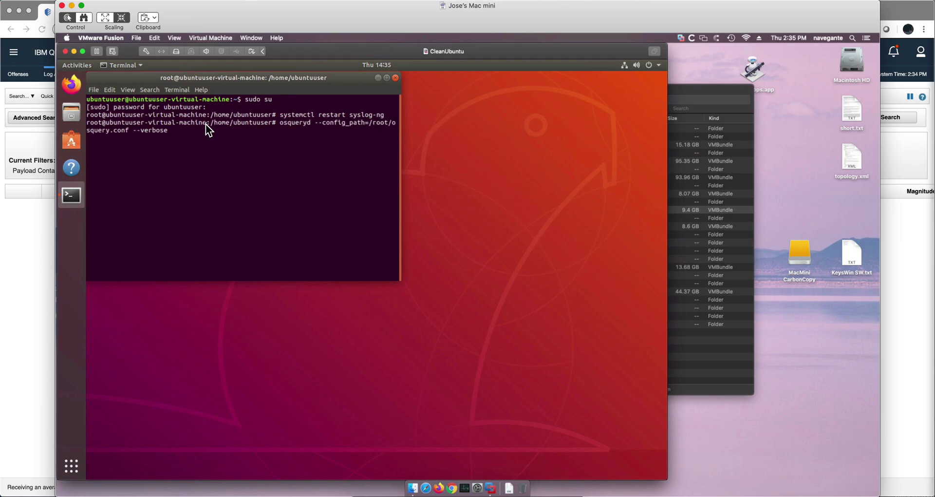
{"action": "key", "text": "Return"}
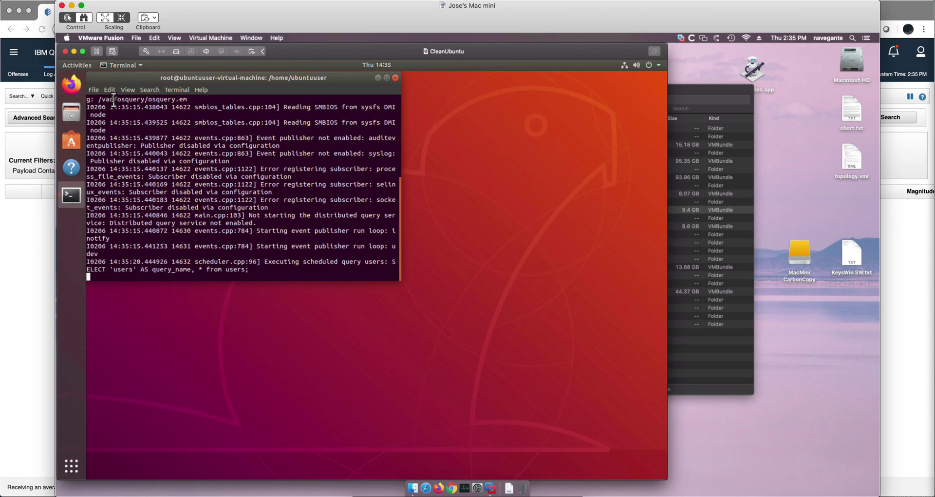
Open a second Terminal window clear of the first and become root in it with sudo su and the account password
{"action": "left_click", "coordinate": [98, 87]}
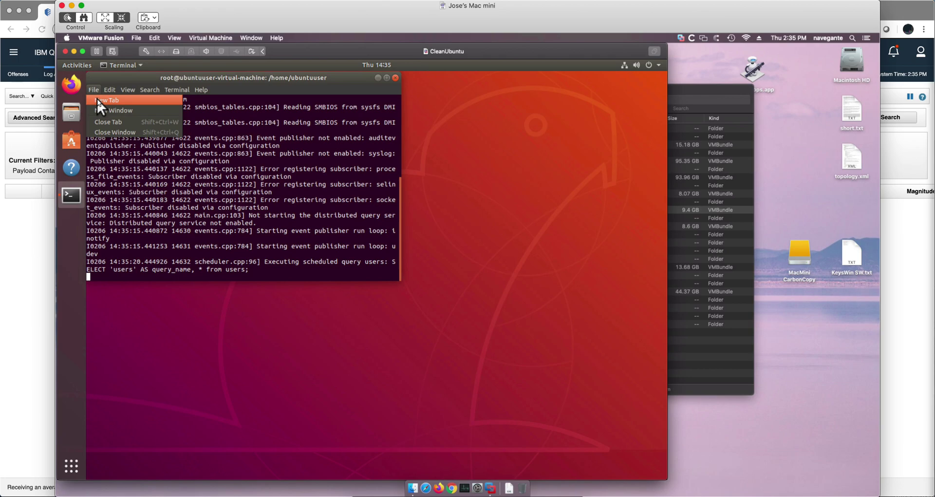
{"action": "left_click", "coordinate": [95, 107]}
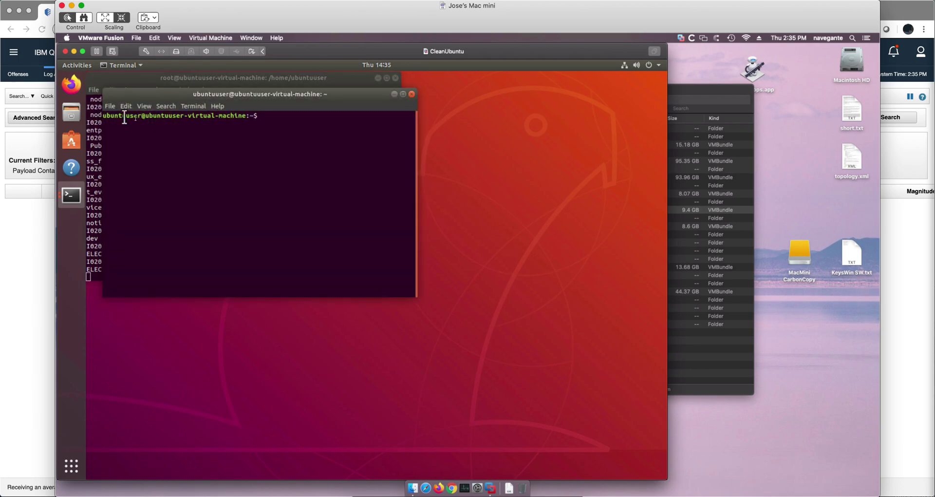
{"action": "left_click_drag", "start_coordinate": [301, 100], "coordinate": [524, 268]}
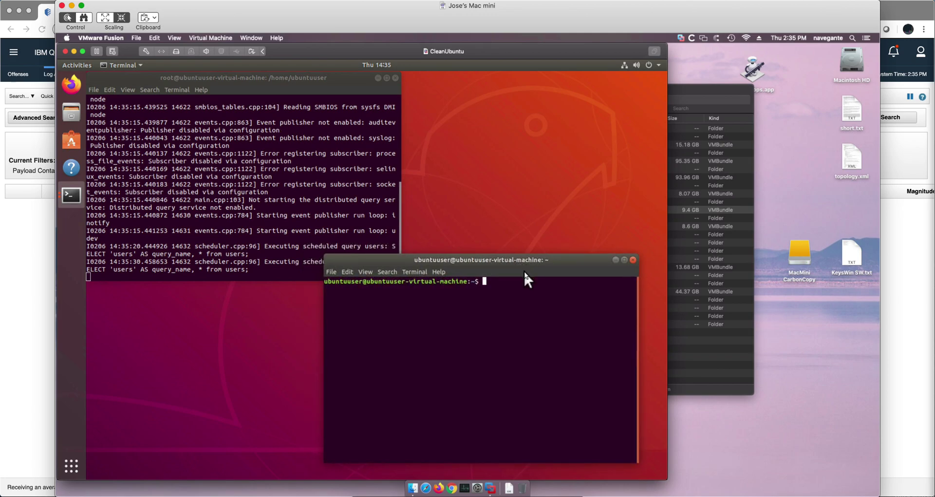
{"action": "type", "text": "sudo su"}
{"action": "key", "text": "Return"}
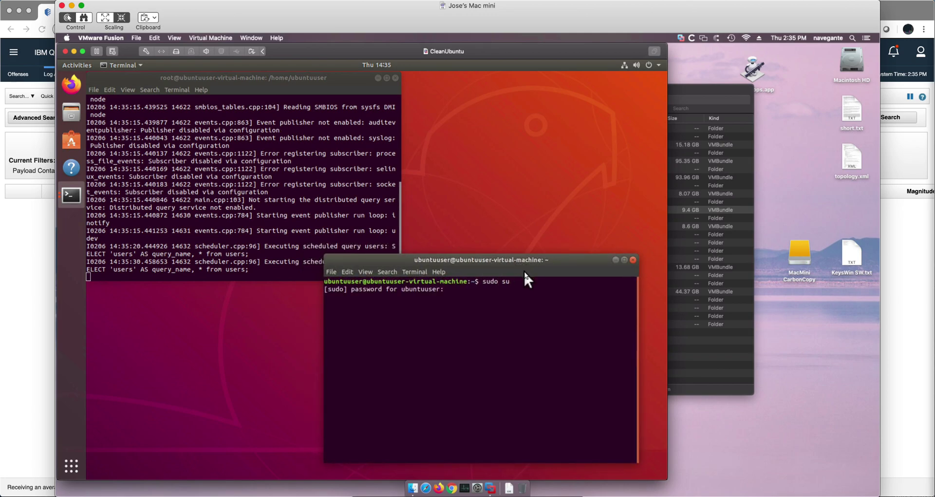
{"action": "key", "text": "Return"}
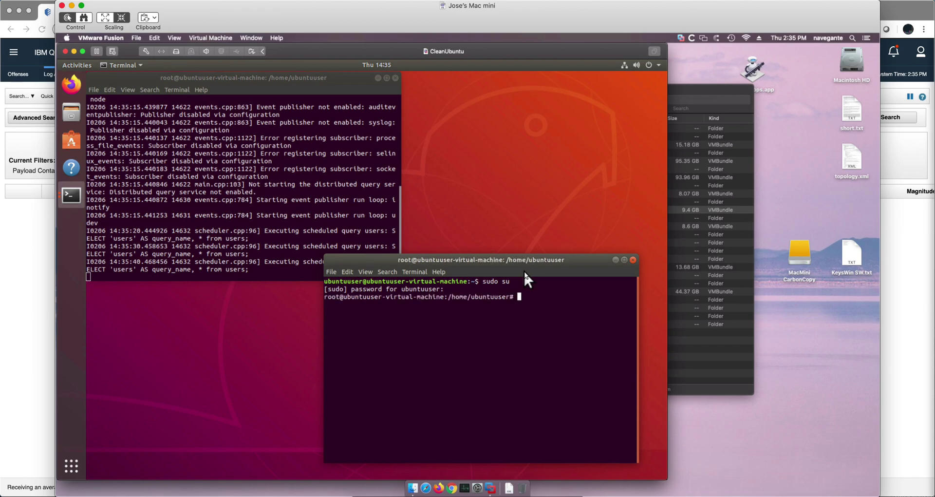
Create the user mike2 with adduser, setting the new account's password and accepting the default user information
{"action": "type", "text": "adduser mike2"}
{"action": "key", "text": "Return"}
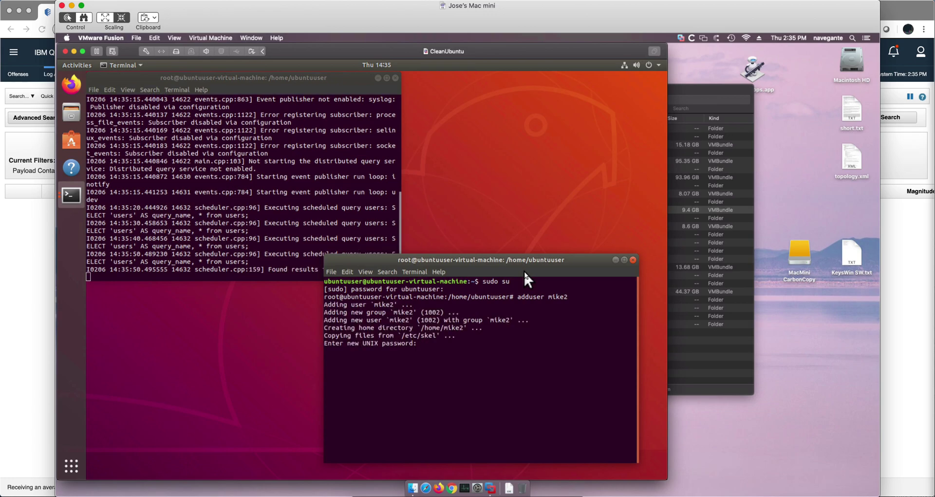
{"action": "key", "text": "Return"}
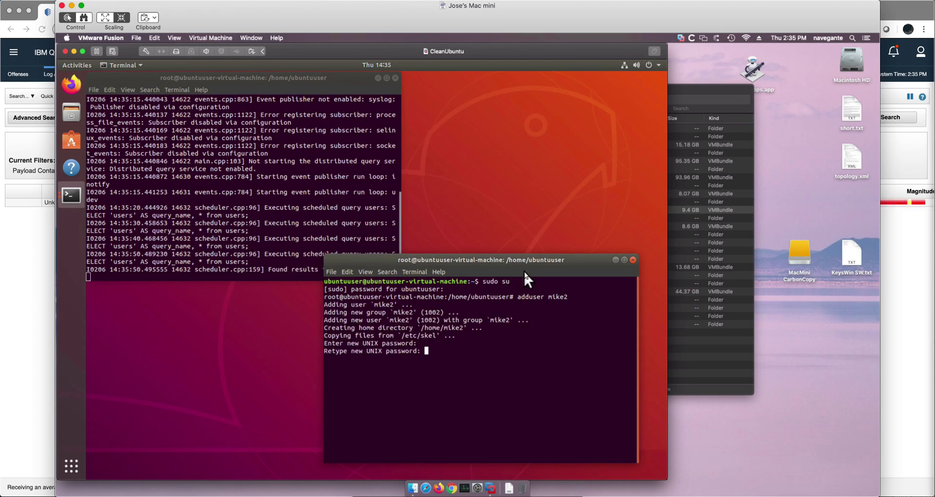
{"action": "key", "text": "Return"}
{"action": "key", "text": "Return"}
{"action": "key", "text": "Return"}
{"action": "key", "text": "Return"}
{"action": "key", "text": "Return"}
{"action": "key", "text": "Return"}
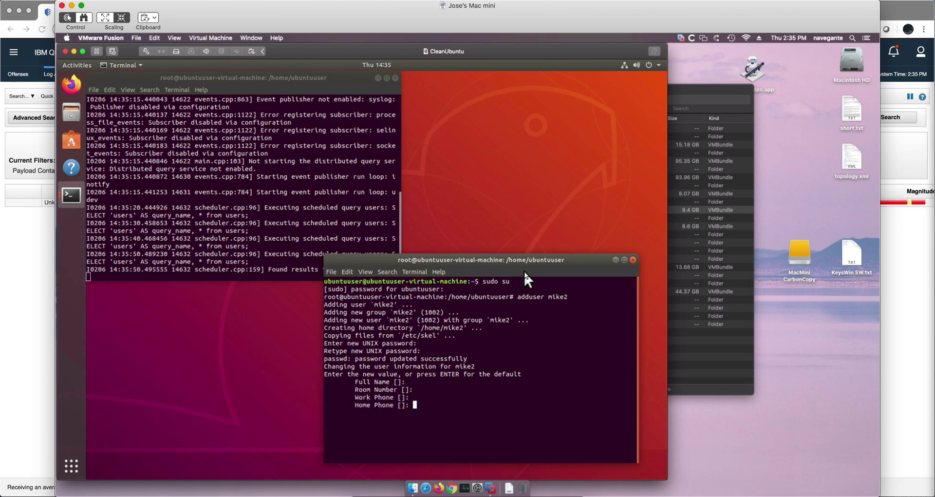
{"action": "key", "text": "Return"}
{"action": "key", "text": "Return"}
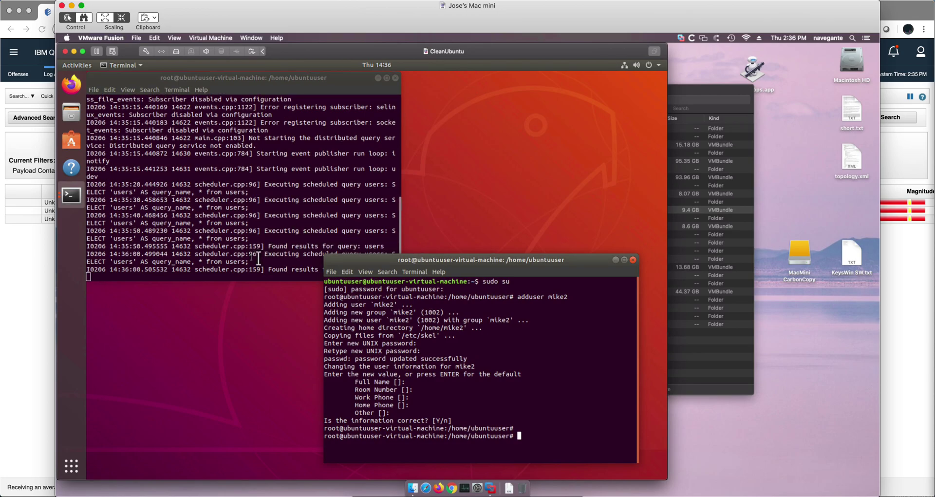
Open IETF Syslog-ng Format.png and Legacy Syslog-ng Format.png from the OsQuery folder in Finder and arrange them one above the other to compare
{"action": "left_click", "coordinate": [28, 245]}
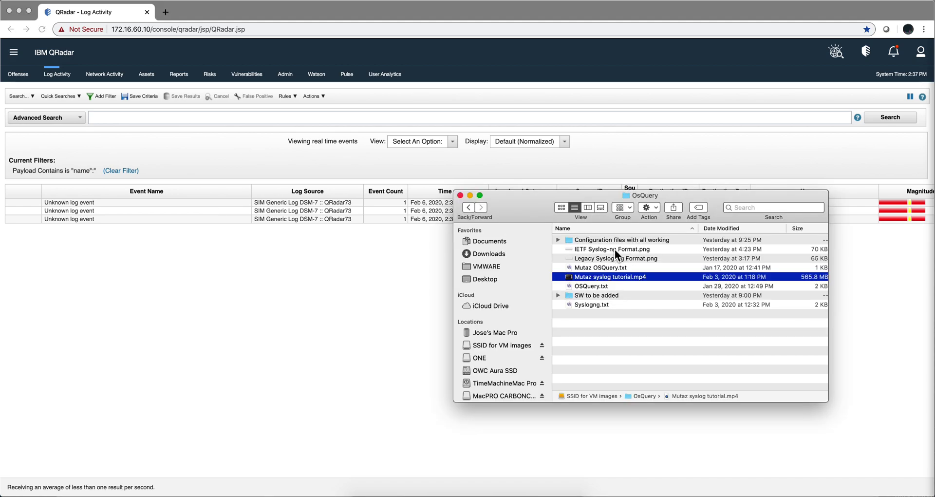
{"action": "double_click", "coordinate": [614, 250]}
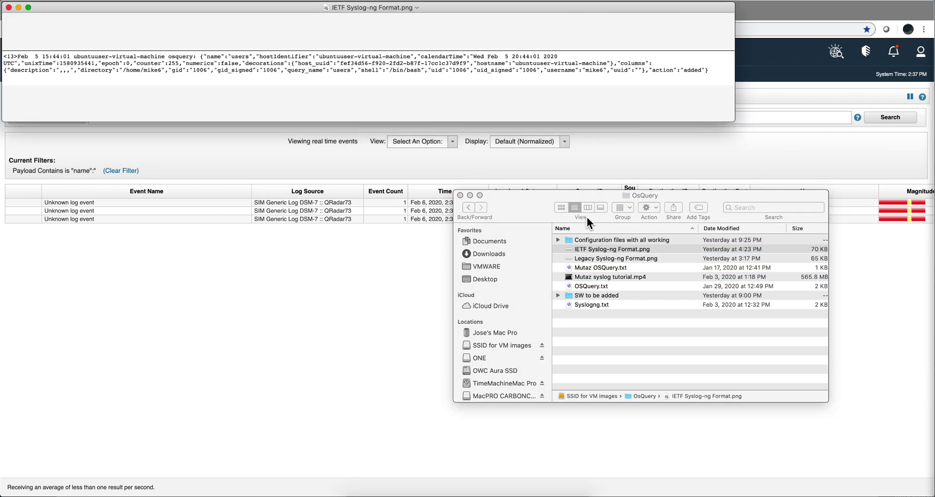
{"action": "double_click", "coordinate": [589, 258]}
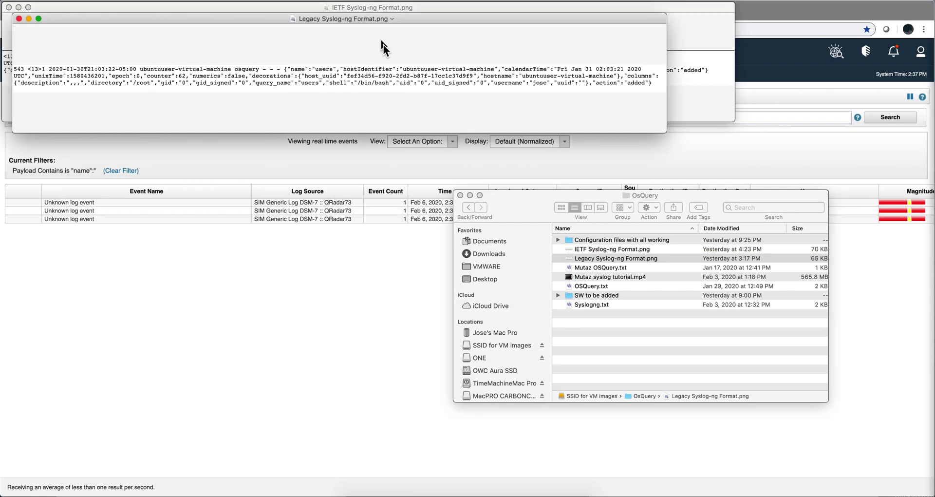
{"action": "left_click_drag", "start_coordinate": [387, 17], "coordinate": [375, 139]}
{"action": "left_click_drag", "start_coordinate": [375, 173], "coordinate": [378, 239]}
{"action": "left_click", "coordinate": [336, 176]}
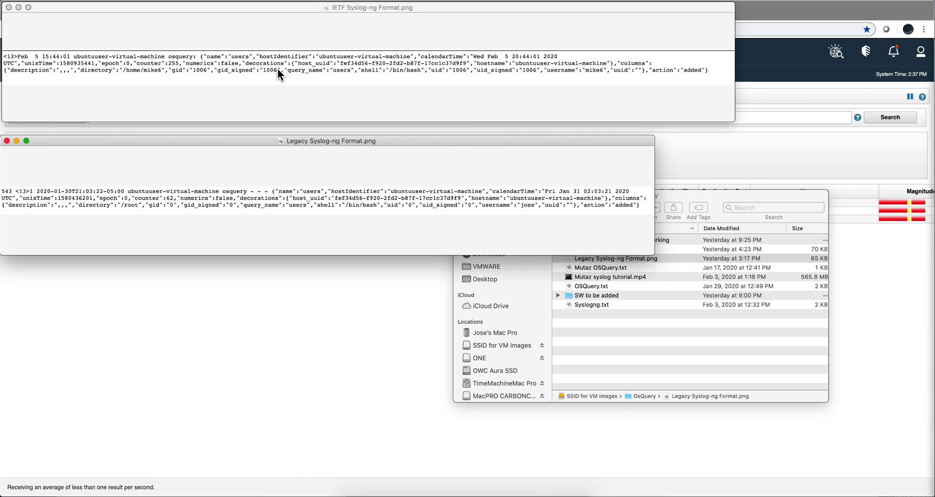
Return to QRadar Log Activity, pause the event stream and examine the payload of the second Unknown log event
{"action": "key", "text": "super+Tab"}
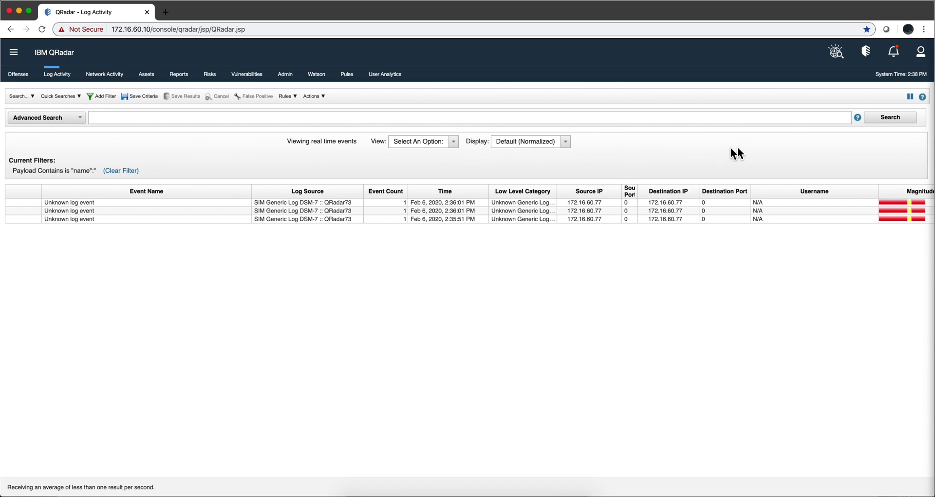
{"action": "left_click", "coordinate": [910, 97]}
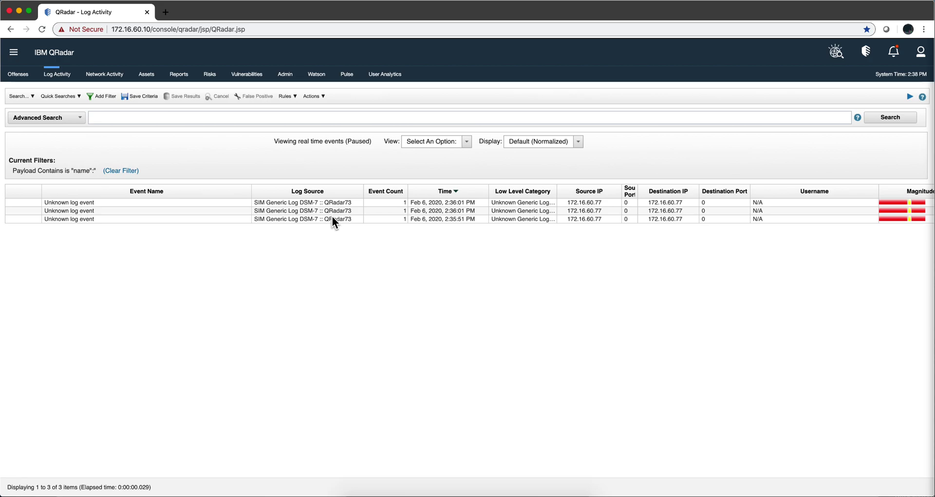
{"action": "double_click", "coordinate": [332, 210]}
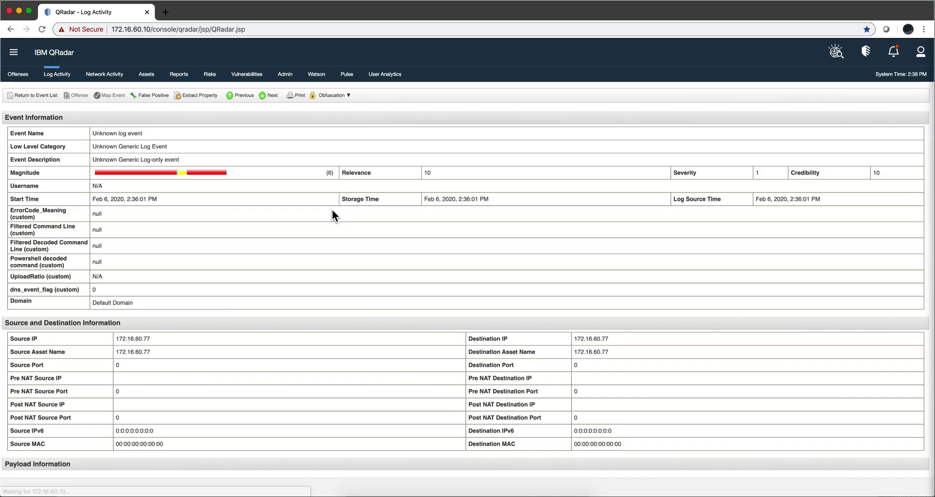
{"action": "scroll", "coordinate": [326, 263], "scroll_direction": "down", "scroll_amount": 5}
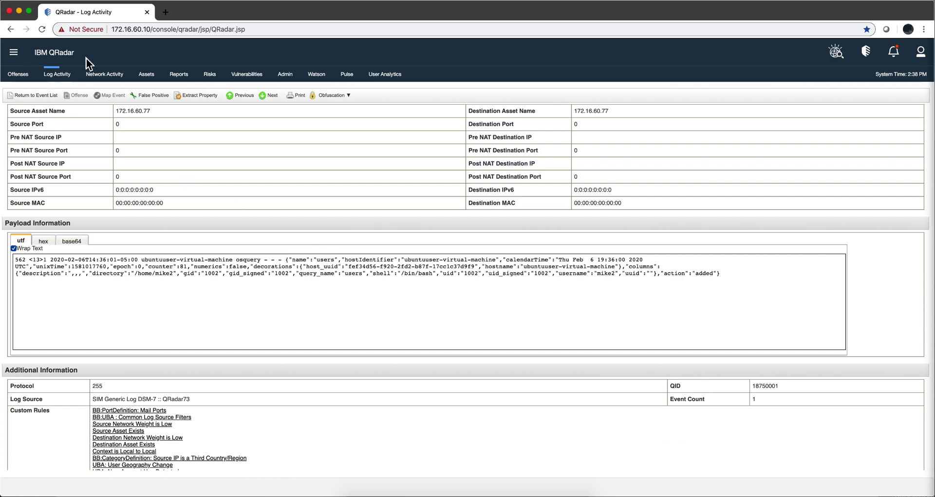
Compare the event payload with the IETF and Legacy Syslog-ng format images, and close both images
{"action": "left_click", "coordinate": [484, 492]}
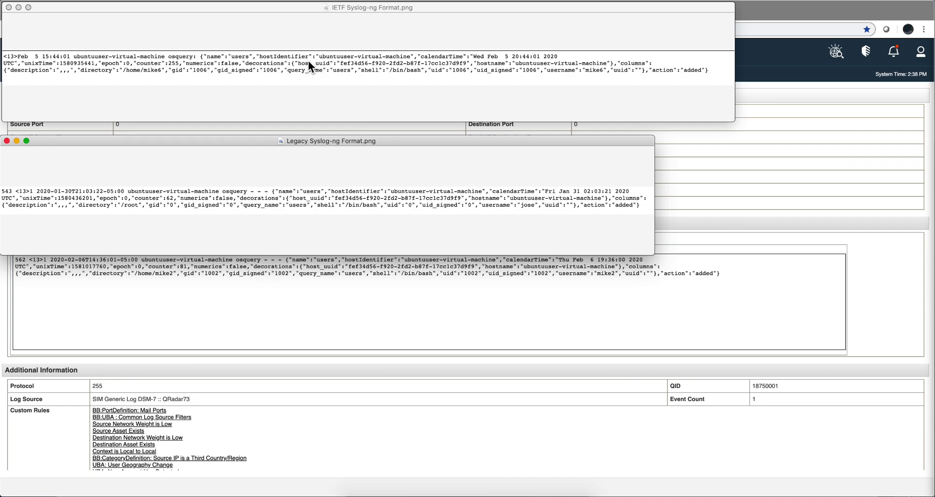
{"action": "left_click", "coordinate": [10, 8]}
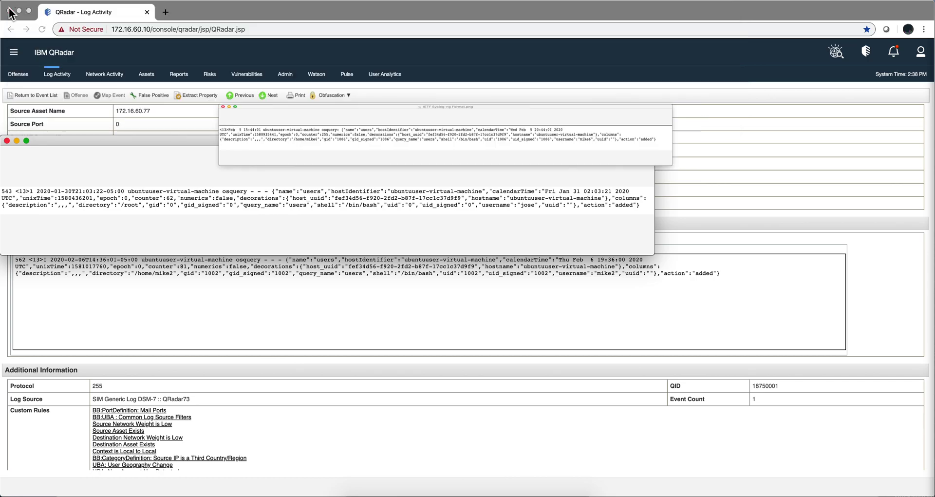
{"action": "left_click", "coordinate": [7, 142]}
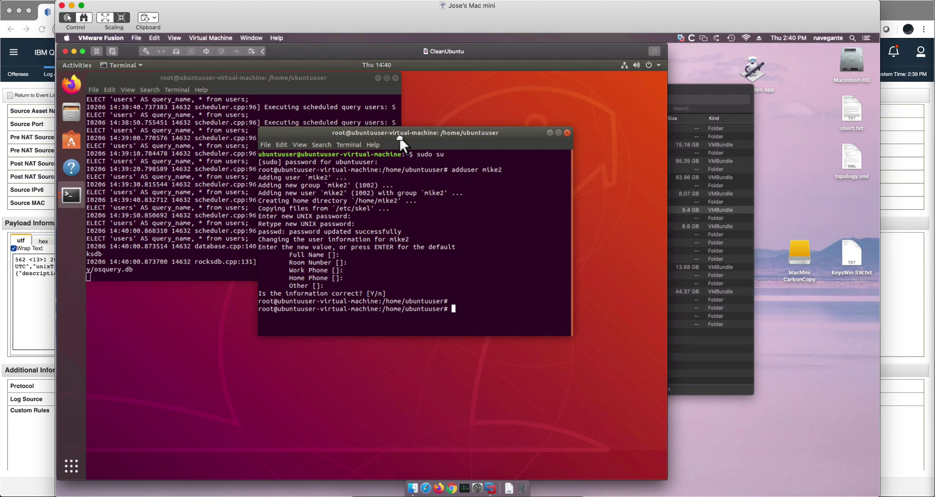
Open /etc/syslog-ng/conf.d/osquery.conf in vim in the Ubuntu VM's root terminal
{"action": "type", "text": "vim "}
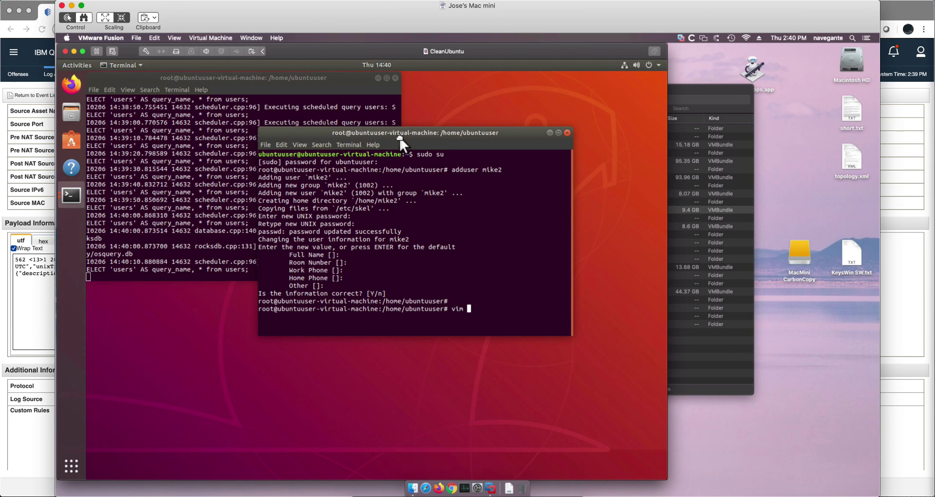
{"action": "type", "text": "/etc/syslo"}
{"action": "key", "text": "Tab"}
{"action": "type", "text": "con"}
{"action": "key", "text": "Tab"}
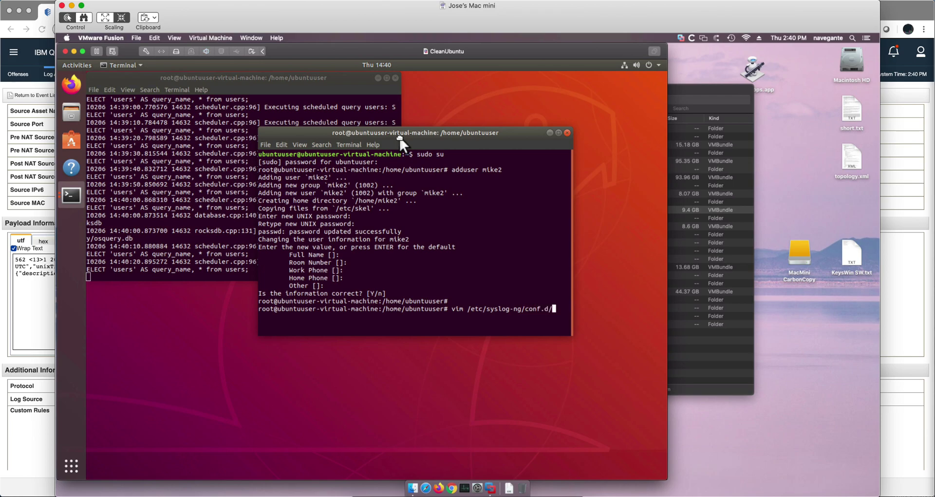
{"action": "type", "text": "osq"}
{"action": "key", "text": "Tab"}
{"action": "key", "text": "Return"}
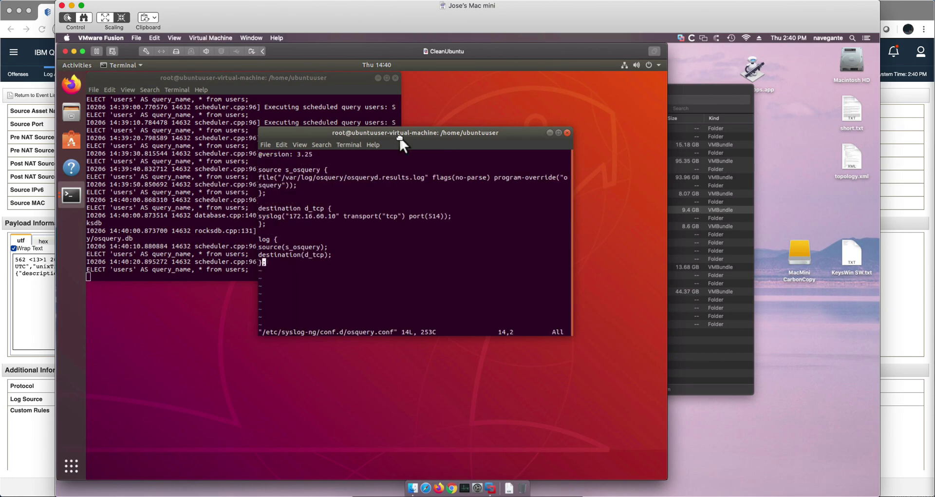
Replace the syslog driver with network in the d_tcp destination of osquery.conf, and save and quit the file
{"action": "key", "text": "i"}
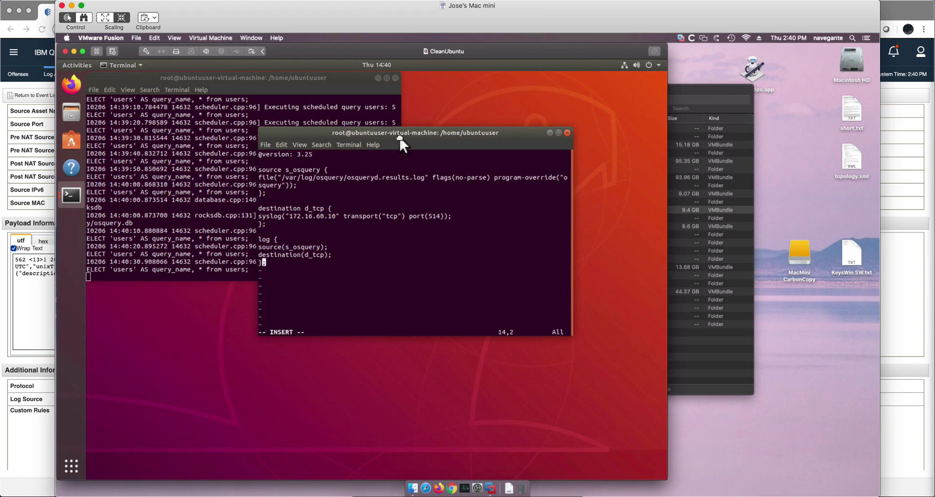
{"action": "key", "text": "Up"}
{"action": "key", "text": "Up"}
{"action": "key", "text": "Up"}
{"action": "key", "text": "Up"}
{"action": "key", "text": "Up"}
{"action": "key", "text": "Up"}
{"action": "key", "text": "Down"}
{"action": "key", "text": "Up"}
{"action": "key", "text": "Right"}
{"action": "key", "text": "Right"}
{"action": "key", "text": "Right"}
{"action": "key", "text": "Right"}
{"action": "key", "text": "Right"}
{"action": "key", "text": "BackSpace"}
{"action": "key", "text": "BackSpace"}
{"action": "key", "text": "BackSpace"}
{"action": "key", "text": "BackSpace"}
{"action": "key", "text": "BackSpace"}
{"action": "key", "text": "BackSpace"}
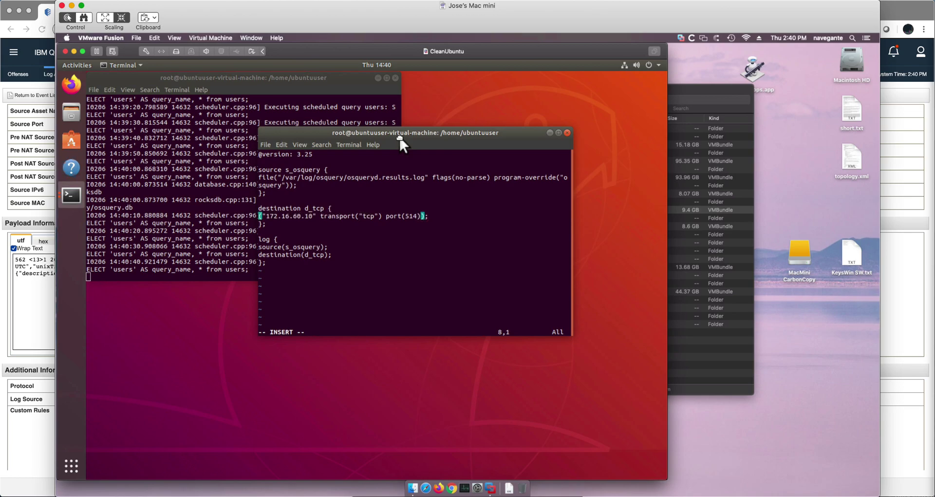
{"action": "type", "text": "network"}
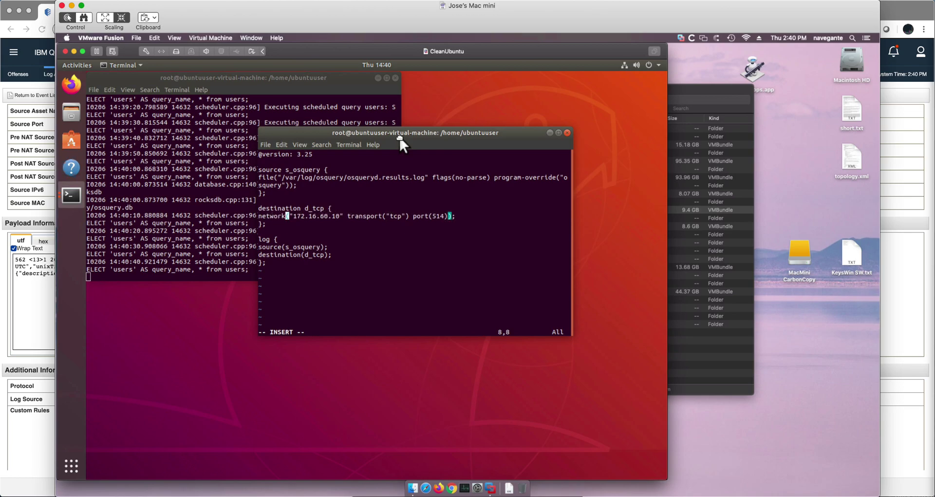
{"action": "key", "text": "Escape"}
{"action": "type", "text": ":wq"}
{"action": "key", "text": "Return"}
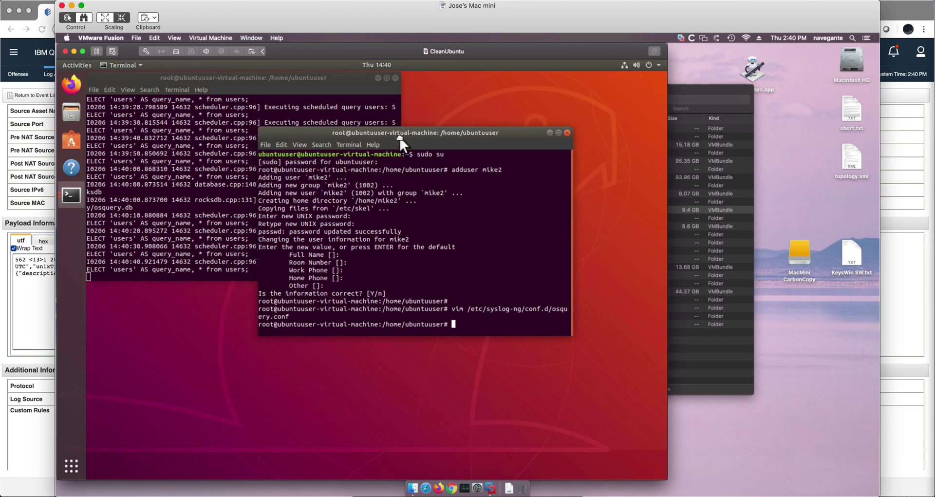
Stop the running osqueryd process in the other terminal and restart the service with systemctl restart syslog-ng
{"action": "left_click", "coordinate": [182, 186]}
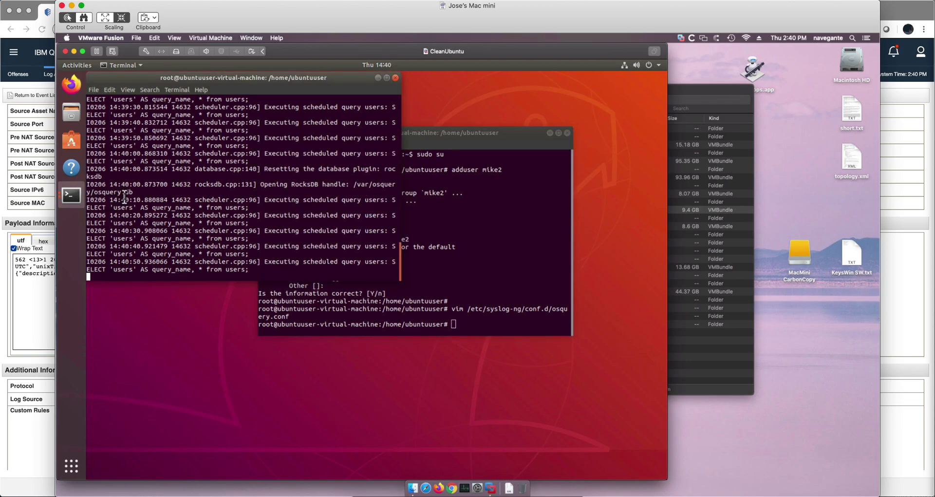
{"action": "key", "text": "ctrl+c"}
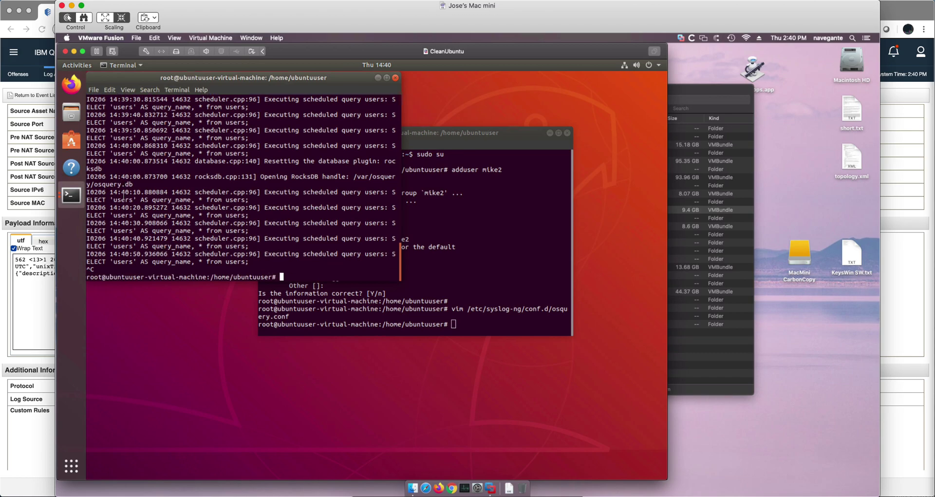
{"action": "key", "text": "Up"}
{"action": "key", "text": "Up"}
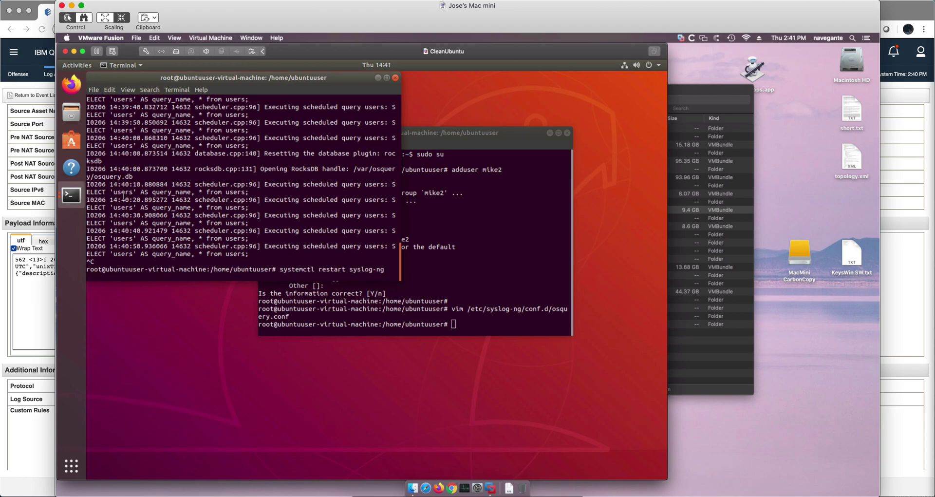
{"action": "key", "text": "Return"}
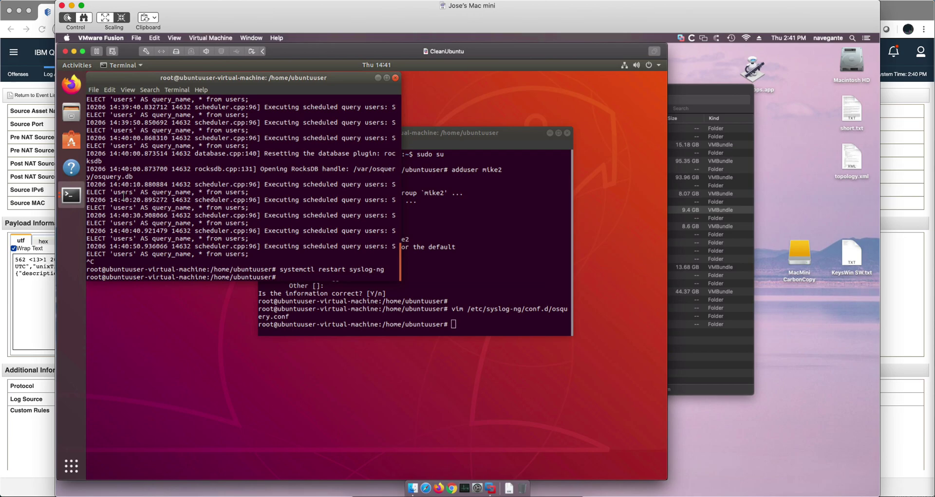
Start osqueryd again with --config_path=/root/osquery.conf and --verbose
{"action": "key", "text": "Up"}
{"action": "key", "text": "Up"}
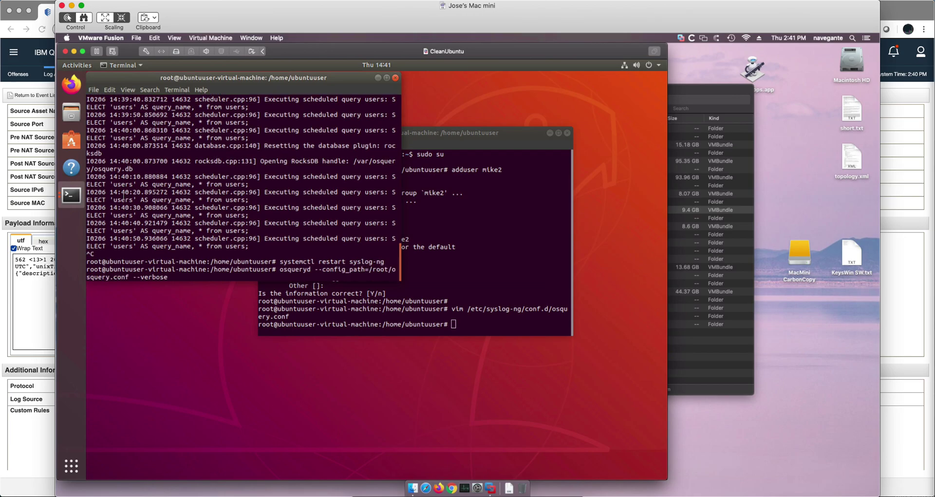
{"action": "key", "text": "Return"}
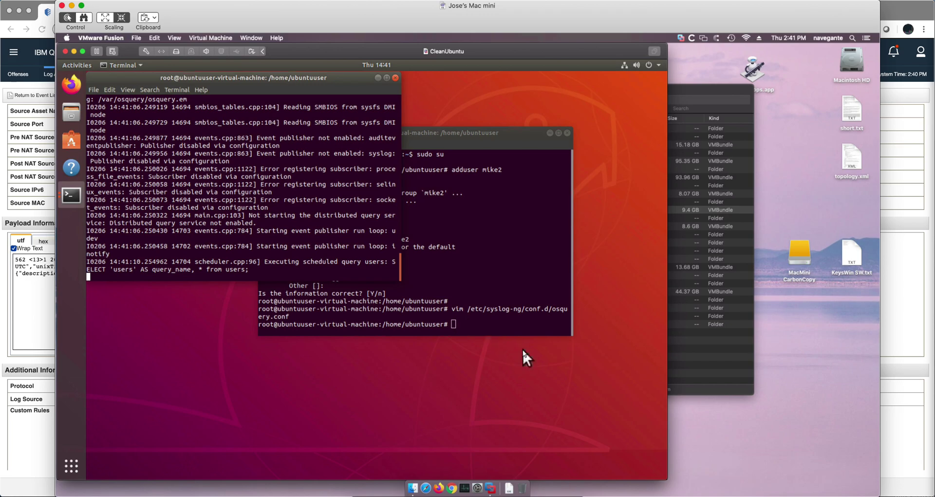
Create the user mike3 with adduser in the second terminal, setting the account password and accepting the default user information
{"action": "left_click", "coordinate": [475, 333]}
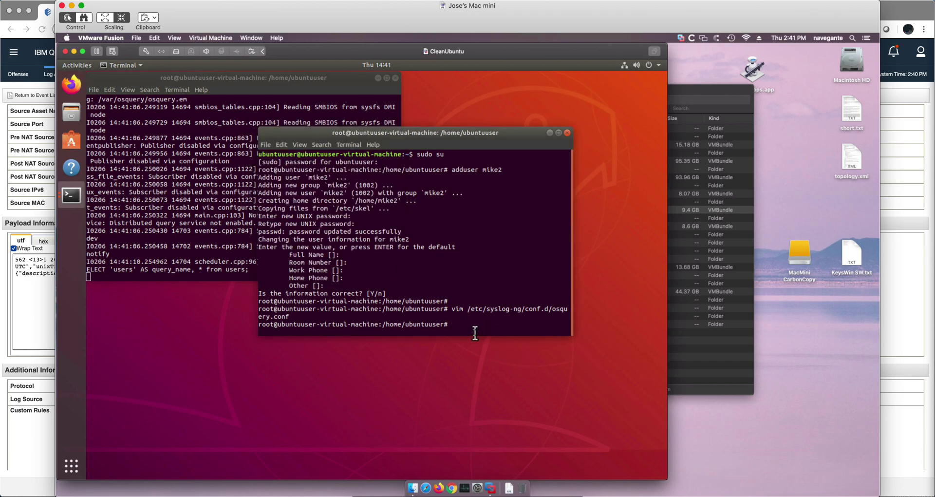
{"action": "type", "text": "adduser mike3"}
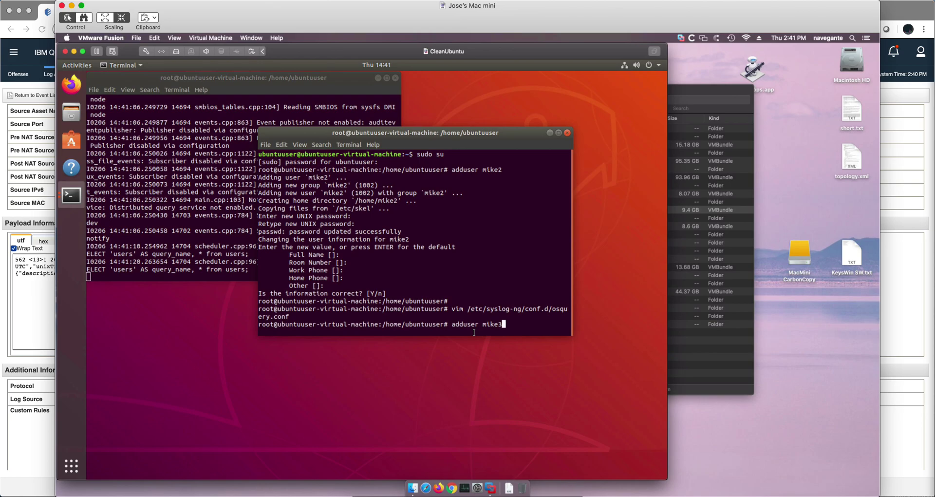
{"action": "key", "text": "Return"}
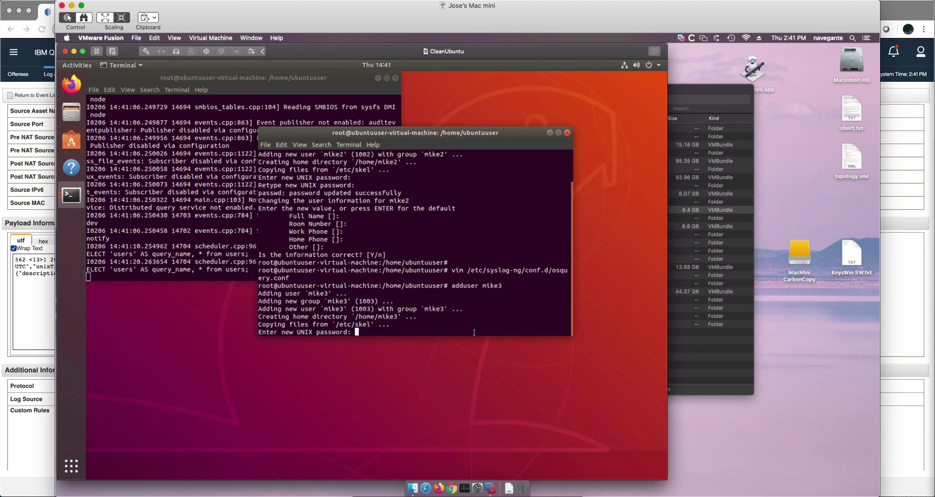
{"action": "key", "text": "Return"}
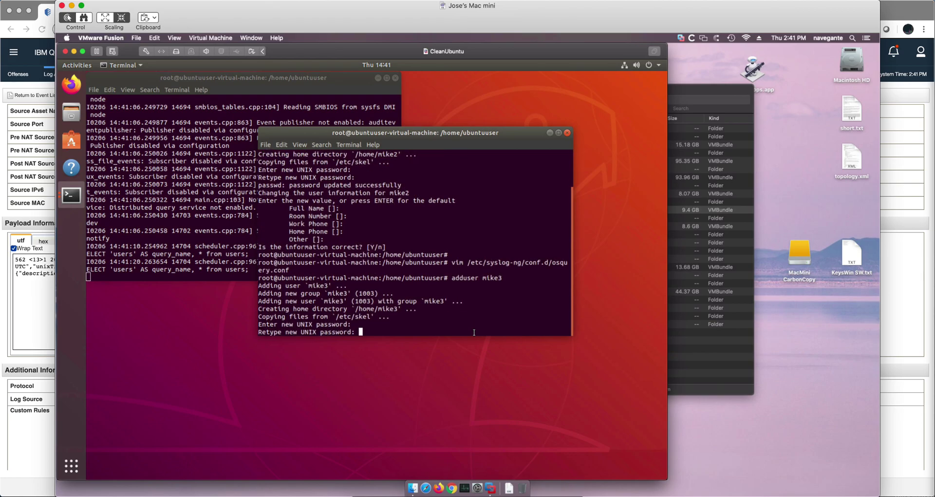
{"action": "key", "text": "Return"}
{"action": "key", "text": "Return"}
{"action": "key", "text": "Return"}
{"action": "key", "text": "Return"}
{"action": "key", "text": "Return"}
{"action": "key", "text": "Return"}
{"action": "key", "text": "Return"}
{"action": "key", "text": "Return"}
{"action": "key", "text": "Return"}
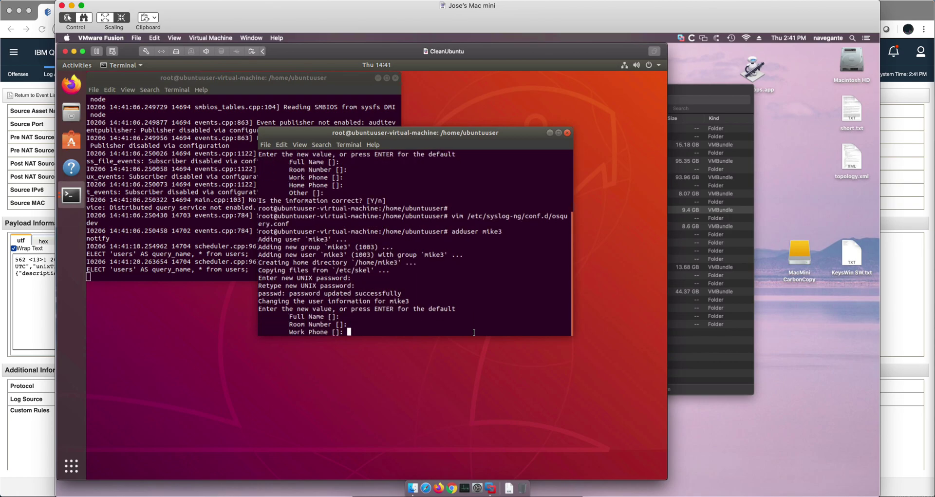
{"action": "key", "text": "Return"}
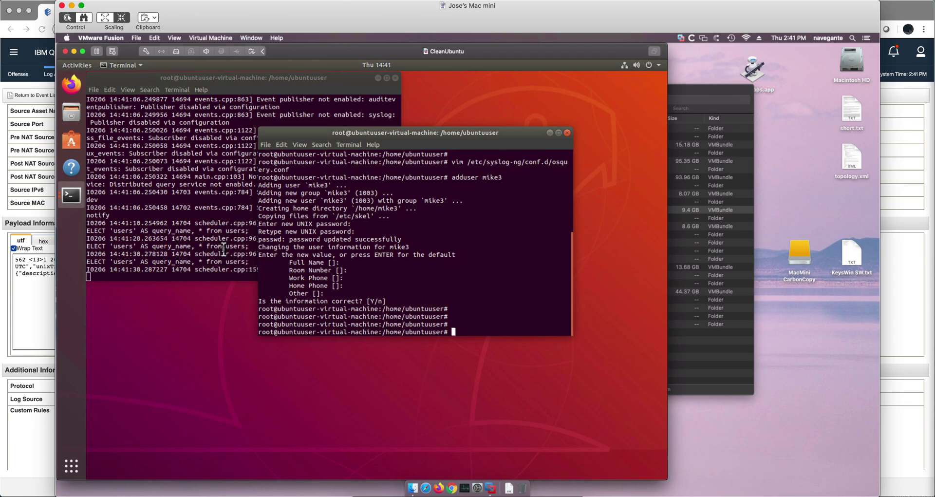
Switch to QRadar, return to the event list, and show the filtered events of the last 5 minutes
{"action": "left_click", "coordinate": [26, 285]}
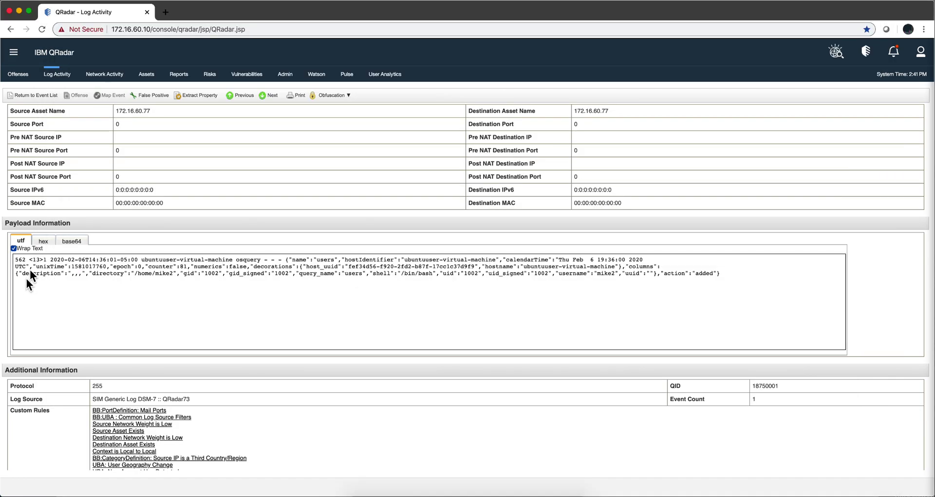
{"action": "left_click", "coordinate": [43, 100]}
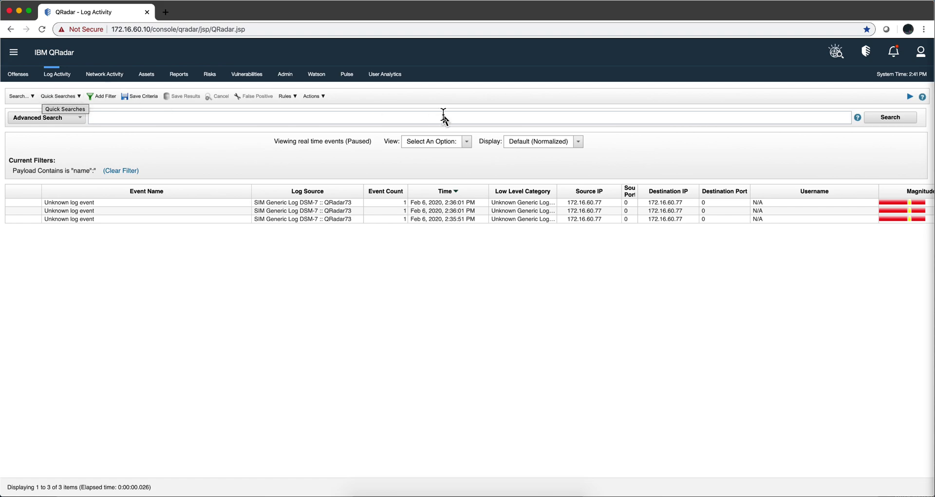
{"action": "left_click", "coordinate": [909, 97]}
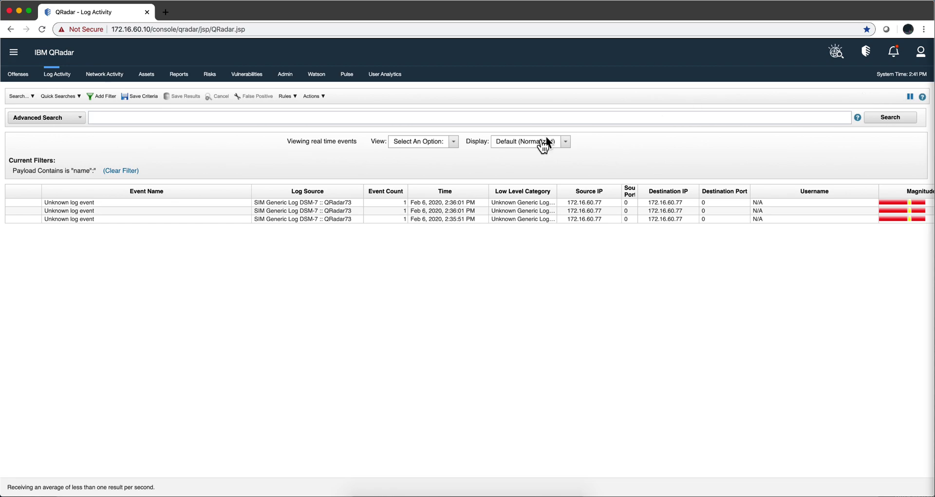
{"action": "left_click", "coordinate": [454, 142]}
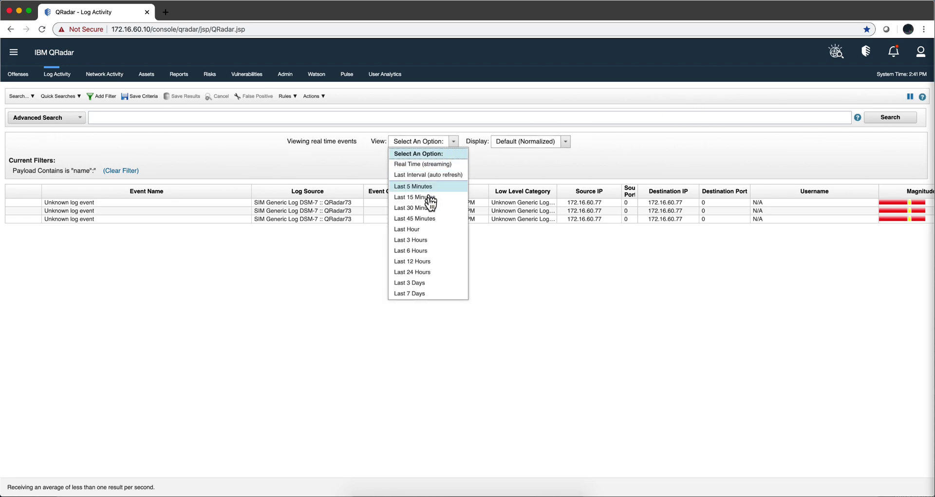
{"action": "left_click", "coordinate": [428, 186]}
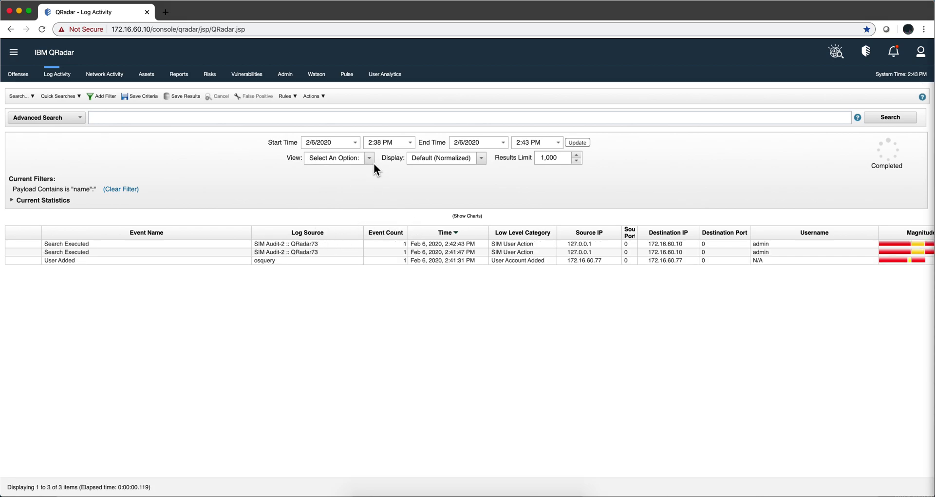
Open the User Added event from the osquery log source and examine its payload information
{"action": "left_click", "coordinate": [310, 261]}
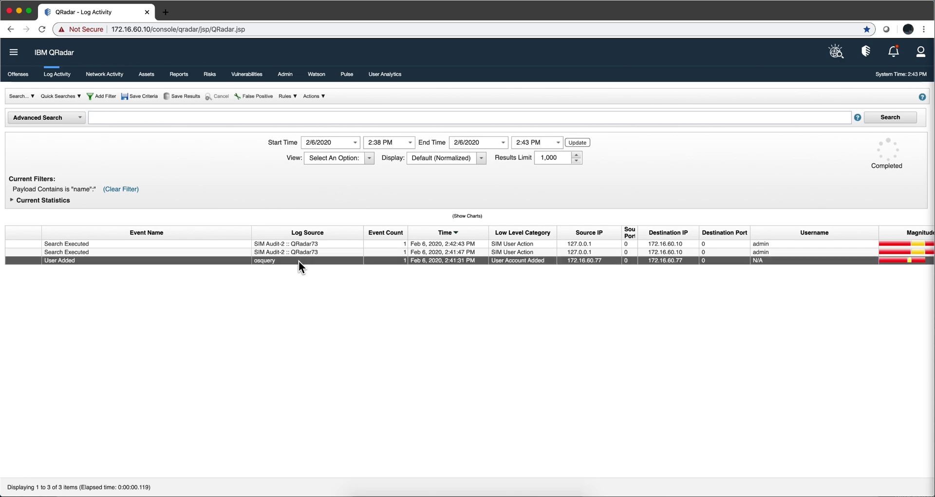
{"action": "double_click", "coordinate": [299, 261]}
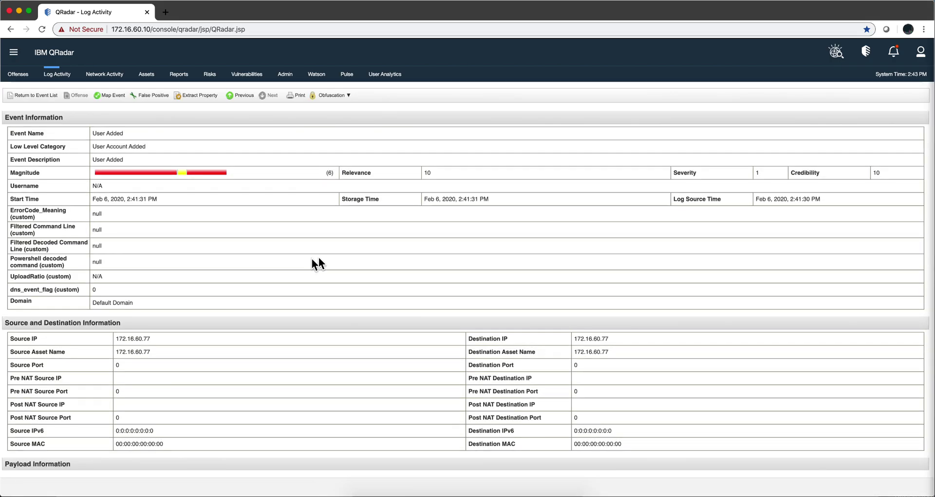
{"action": "scroll", "coordinate": [320, 256], "scroll_direction": "down", "scroll_amount": 4}
{"action": "scroll", "coordinate": [320, 256], "scroll_direction": "down", "scroll_amount": 2}
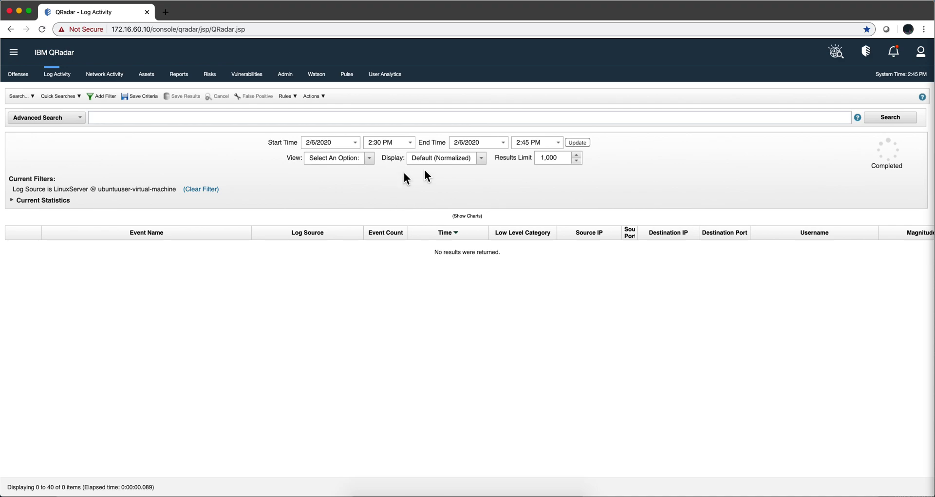
Search the last 30 minutes for events of the LinuxServer @ ubuntuuser-virtual-machine log source
{"action": "left_click", "coordinate": [370, 158]}
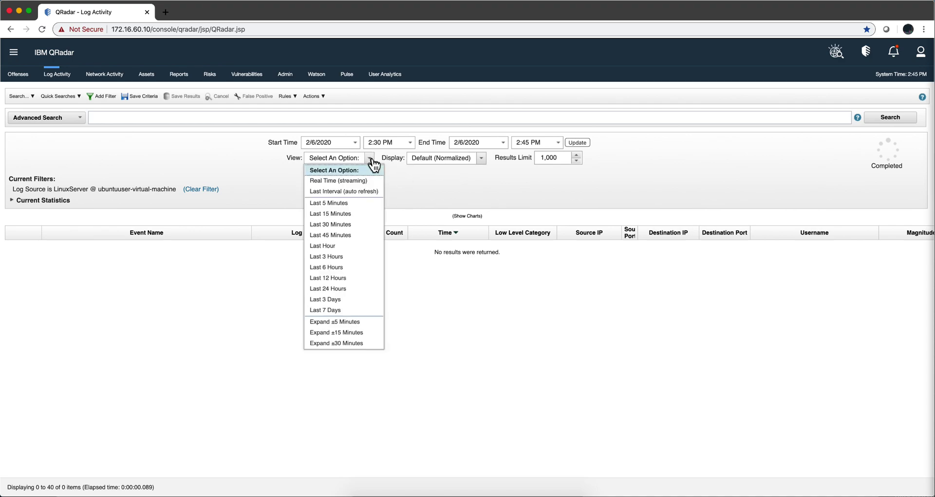
{"action": "left_click", "coordinate": [351, 225]}
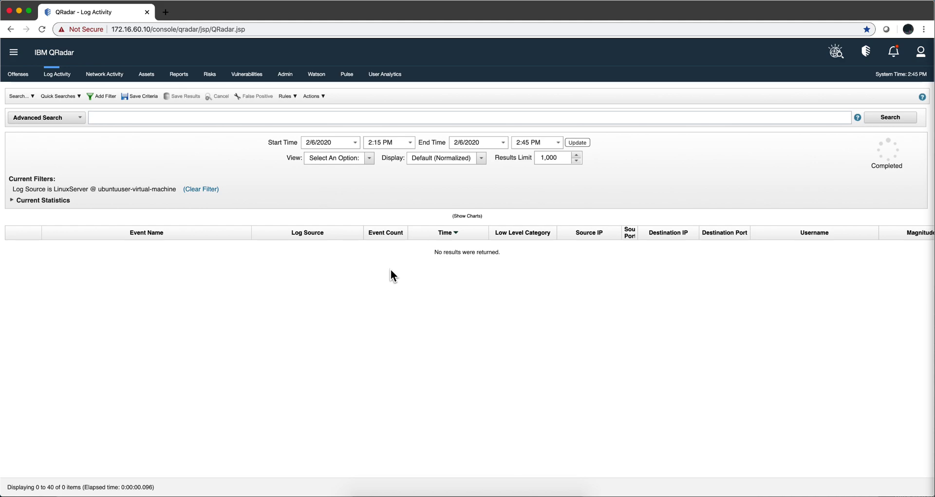
Switch to the Ubuntu VM and open /etc/syslog-ng/syslog-ng.conf in vim in the second terminal
{"action": "key", "text": "super+Tab"}
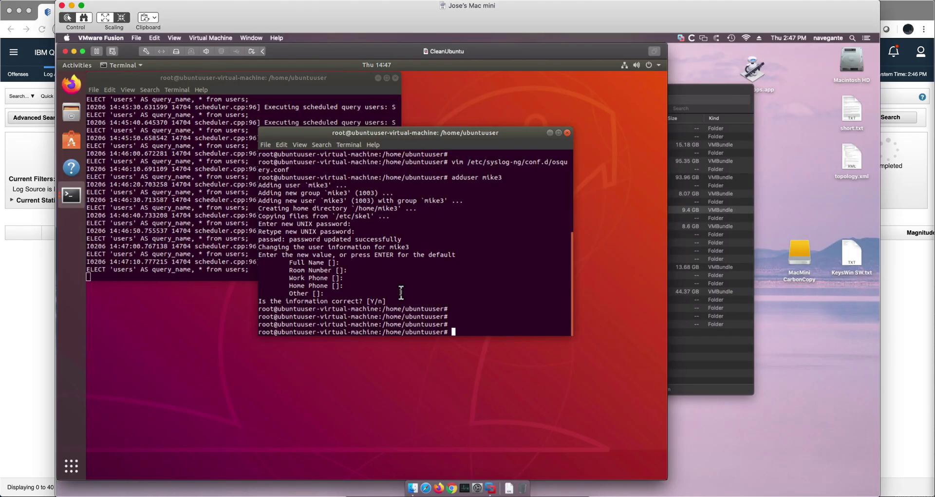
{"action": "type", "text": "vim "}
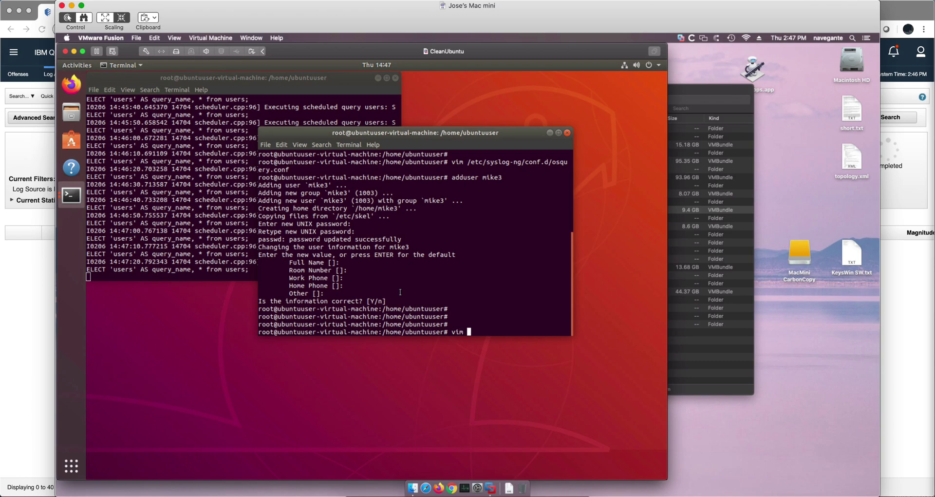
{"action": "type", "text": "/etc/sys"}
{"action": "key", "text": "Tab"}
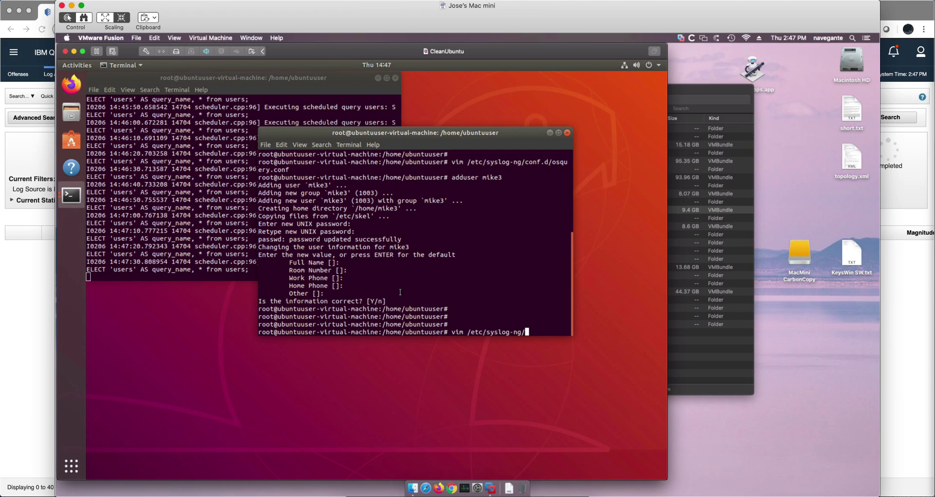
{"action": "type", "text": "sysl"}
{"action": "key", "text": "Tab"}
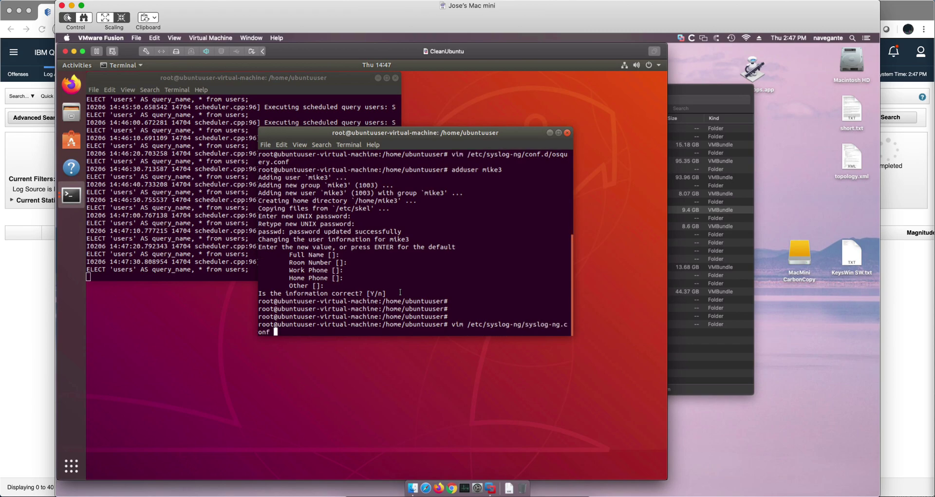
{"action": "key", "text": "Return"}
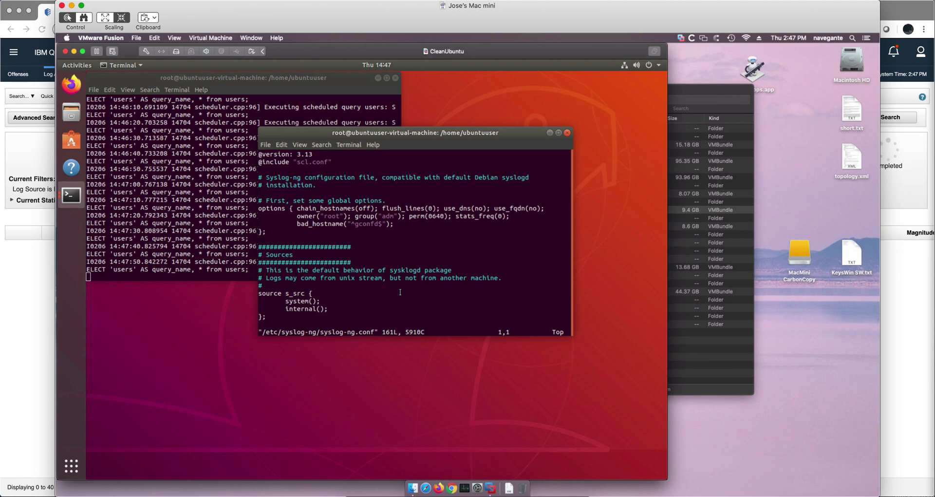
Find the d_net destination line in syslog-ng.conf and uncomment it
{"action": "type", "text": ":/"}
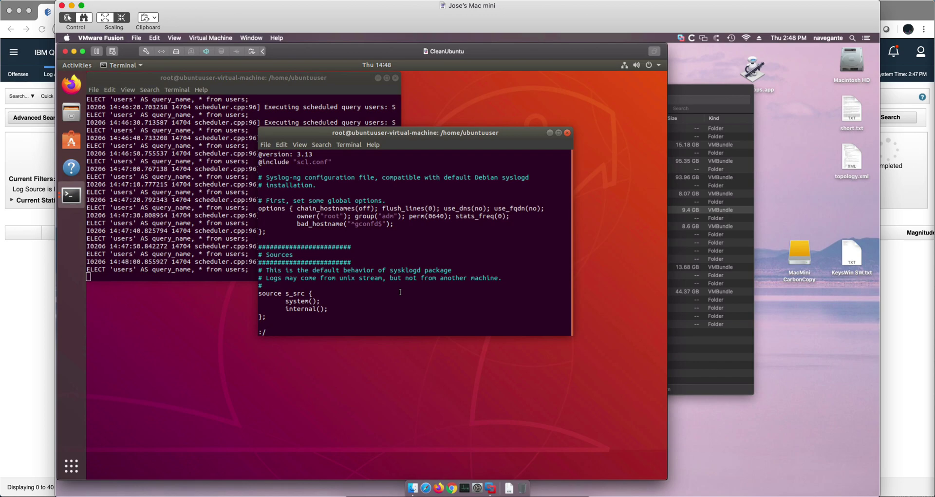
{"action": "type", "text": "d_net"}
{"action": "key", "text": "Return"}
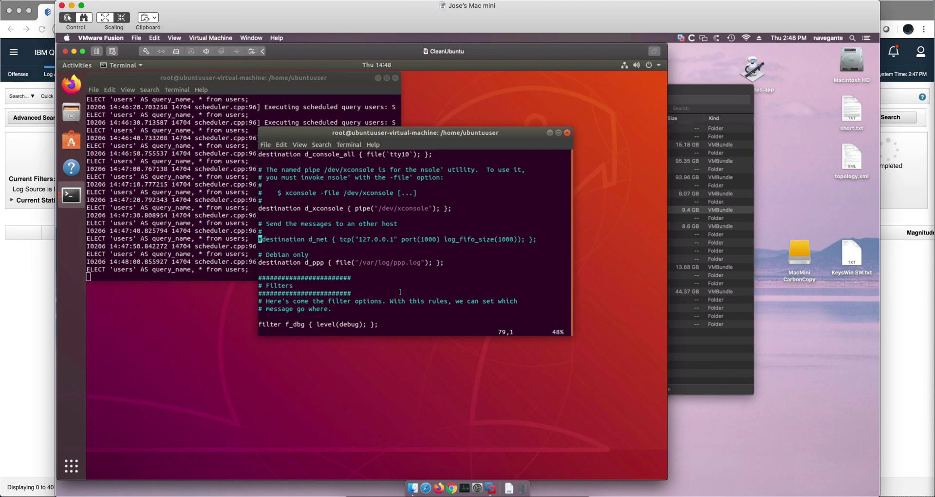
{"action": "key", "text": "i"}
{"action": "key", "text": "Delete"}
Set the TCP address of the d_net destination to 172.16.60.10
{"action": "key", "text": "Right"}
{"action": "key", "text": "Right"}
{"action": "key", "text": "Right"}
{"action": "key", "text": "Right"}
{"action": "key", "text": "Right"}
{"action": "key", "text": "Right"}
{"action": "key", "text": "Right"}
{"action": "key", "text": "Right"}
{"action": "key", "text": "Right"}
{"action": "key", "text": "Right"}
{"action": "key", "text": "Right"}
{"action": "key", "text": "Right"}
{"action": "key", "text": "Right"}
{"action": "key", "text": "Right"}
{"action": "key", "text": "Right"}
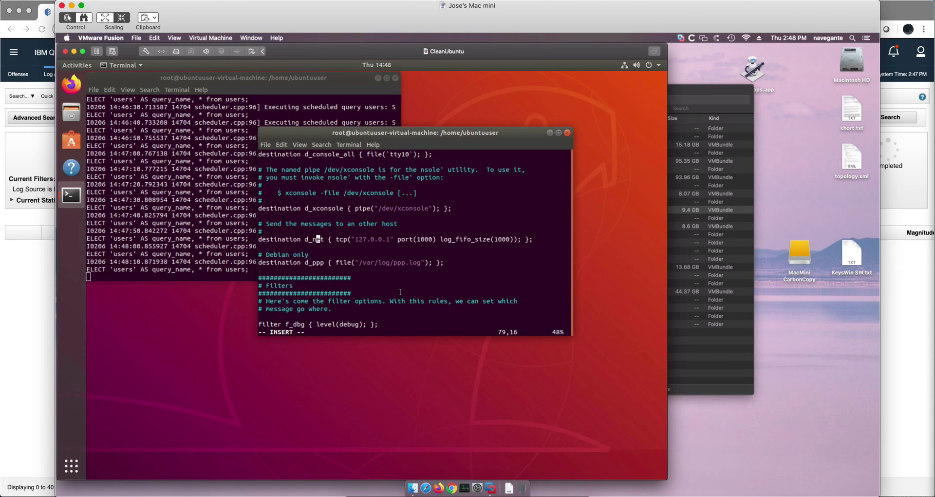
{"action": "key", "text": "Right"}
{"action": "key", "text": "Right"}
{"action": "key", "text": "Right"}
{"action": "key", "text": "Right"}
{"action": "key", "text": "Right"}
{"action": "key", "text": "Right"}
{"action": "key", "text": "Right"}
{"action": "key", "text": "Right"}
{"action": "key", "text": "Right"}
{"action": "key", "text": "Right"}
{"action": "key", "text": "Right"}
{"action": "key", "text": "Right"}
{"action": "key", "text": "Right"}
{"action": "key", "text": "Right"}
{"action": "key", "text": "Right"}
{"action": "key", "text": "Right"}
{"action": "key", "text": "Right"}
{"action": "key", "text": "Delete"}
{"action": "key", "text": "Delete"}
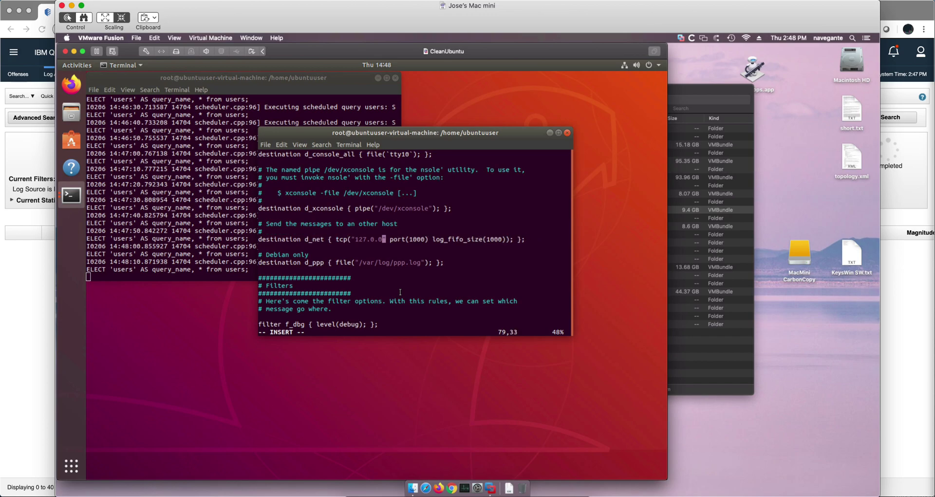
{"action": "key", "text": "BackSpace"}
{"action": "key", "text": "BackSpace"}
{"action": "key", "text": "BackSpace"}
{"action": "key", "text": "BackSpace"}
{"action": "key", "text": "BackSpace"}
{"action": "key", "text": "BackSpace"}
{"action": "key", "text": "BackSpace"}
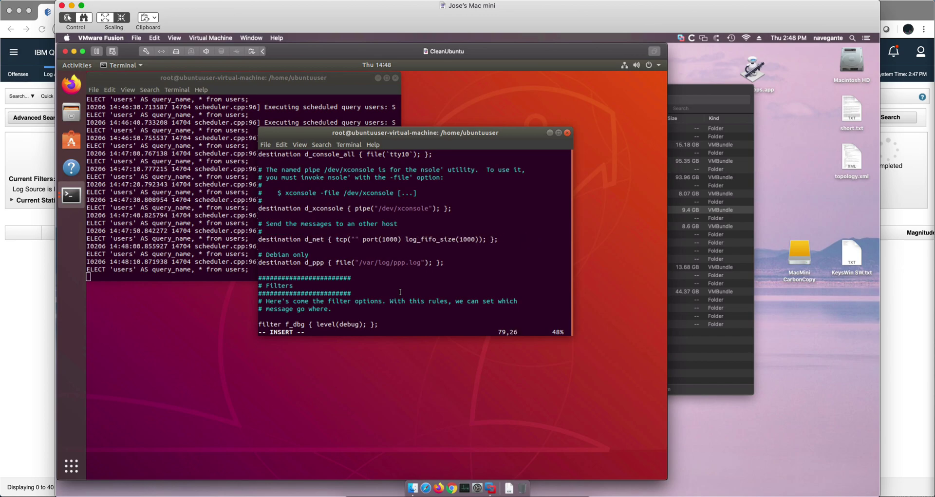
{"action": "type", "text": "172.16"}
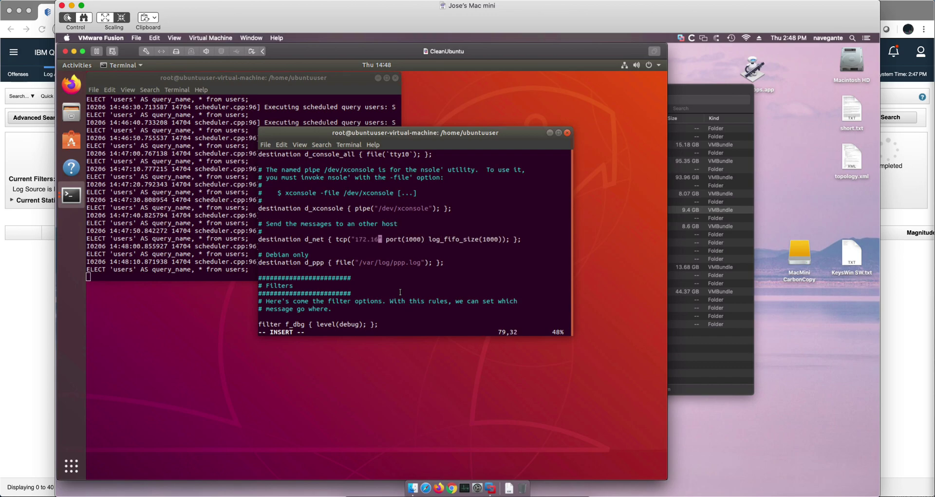
{"action": "type", "text": ".60.10"}
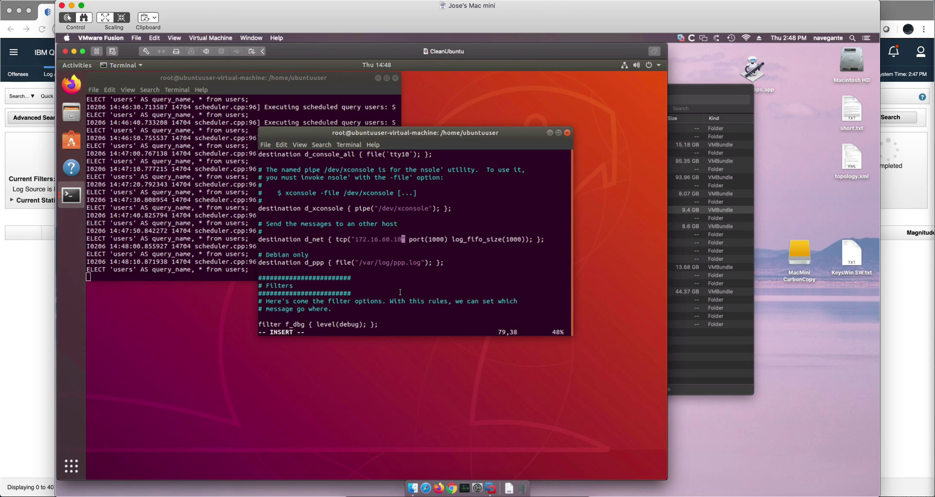
Set the port of the d_net destination to 514
{"action": "key", "text": "Right"}
{"action": "key", "text": "Right"}
{"action": "key", "text": "Right"}
{"action": "key", "text": "Right"}
{"action": "key", "text": "Right"}
{"action": "key", "text": "Right"}
{"action": "key", "text": "Right"}
{"action": "key", "text": "Right"}
{"action": "key", "text": "Right"}
{"action": "key", "text": "Right"}
{"action": "key", "text": "Right"}
{"action": "key", "text": "Right"}
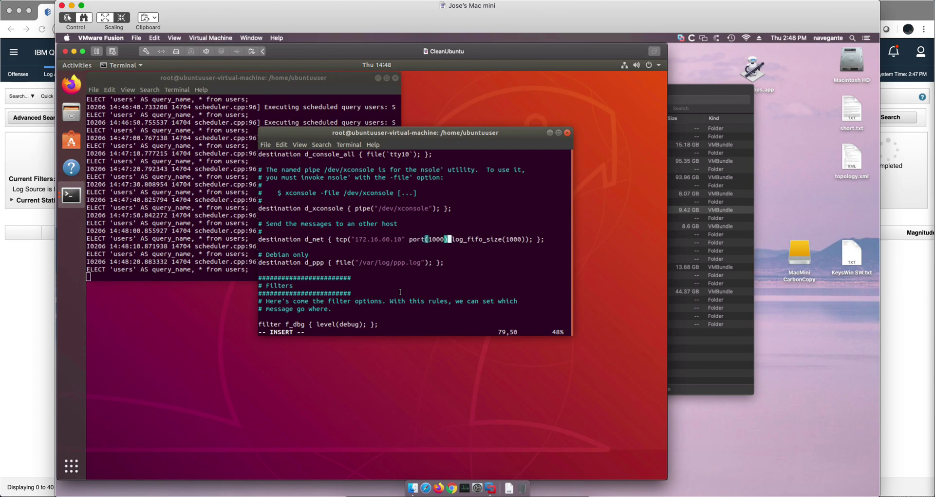
{"action": "key", "text": "Left"}
{"action": "key", "text": "BackSpace"}
{"action": "key", "text": "BackSpace"}
{"action": "key", "text": "BackSpace"}
{"action": "key", "text": "BackSpace"}
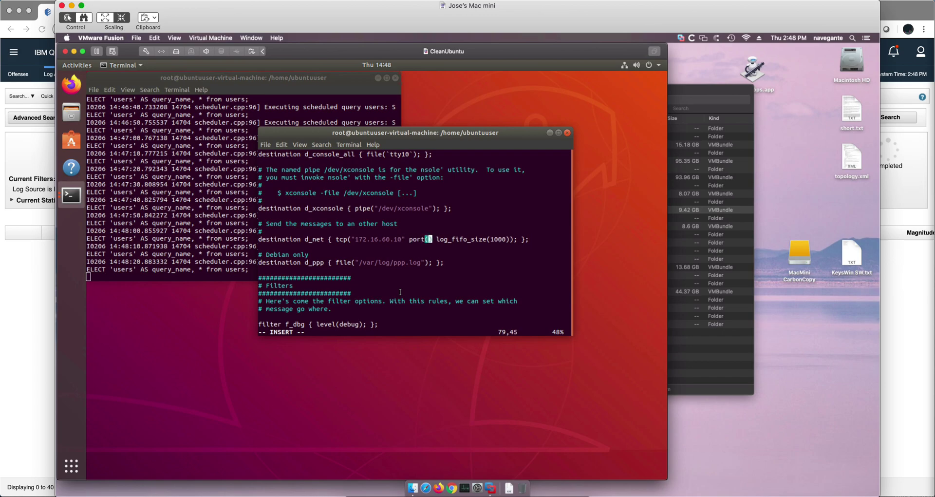
{"action": "type", "text": "514"}
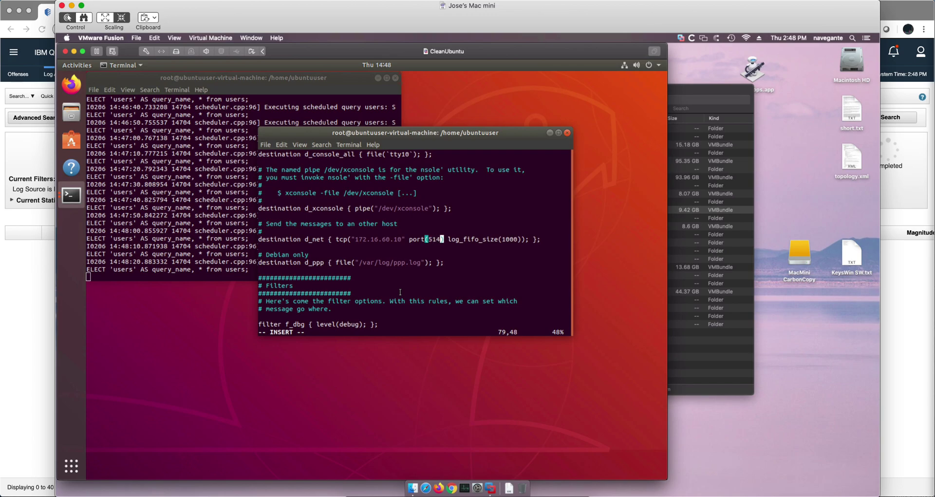
Set log_fifo_size of the d_net destination to 10000 and leave insert mode
{"action": "key", "text": "Right"}
{"action": "key", "text": "Right"}
{"action": "key", "text": "Right"}
{"action": "key", "text": "Right"}
{"action": "key", "text": "Right"}
{"action": "key", "text": "Right"}
{"action": "key", "text": "Right"}
{"action": "key", "text": "Right"}
{"action": "key", "text": "Right"}
{"action": "key", "text": "Right"}
{"action": "key", "text": "Right"}
{"action": "key", "text": "Right"}
{"action": "key", "text": "Right"}
{"action": "key", "text": "Right"}
{"action": "key", "text": "Right"}
{"action": "key", "text": "Right"}
{"action": "key", "text": "Right"}
{"action": "type", "text": "0"}
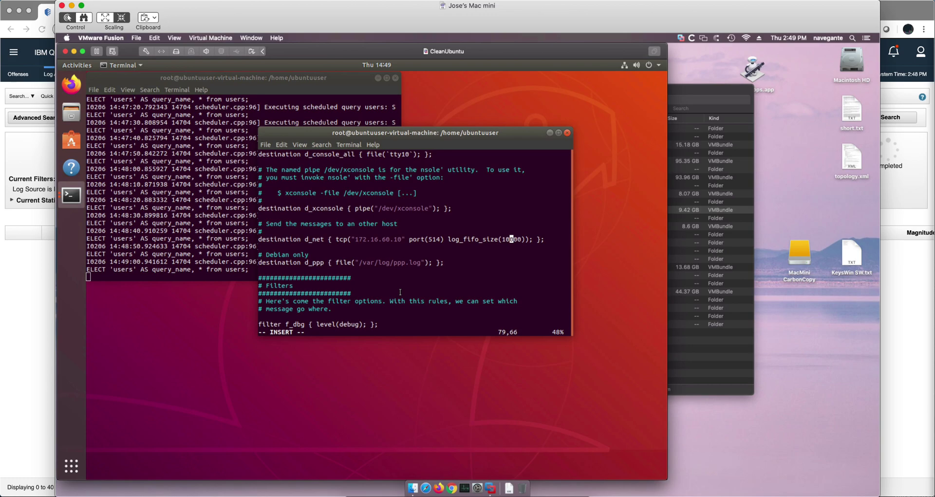
{"action": "key", "text": "Escape"}
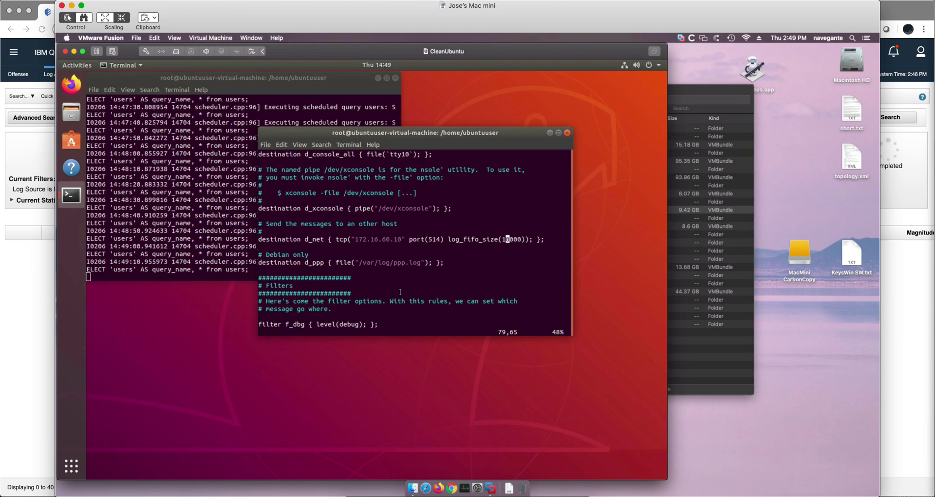
Go to the end of syslog-ng.conf and start inserting on the blank line above the "All messages send to a remote site" comment
{"action": "key", "text": "shift+g"}
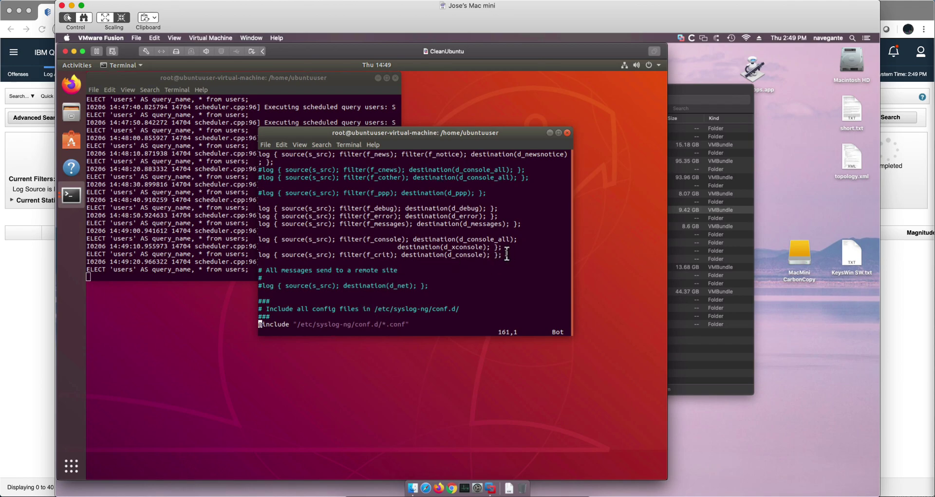
{"action": "key", "text": "i"}
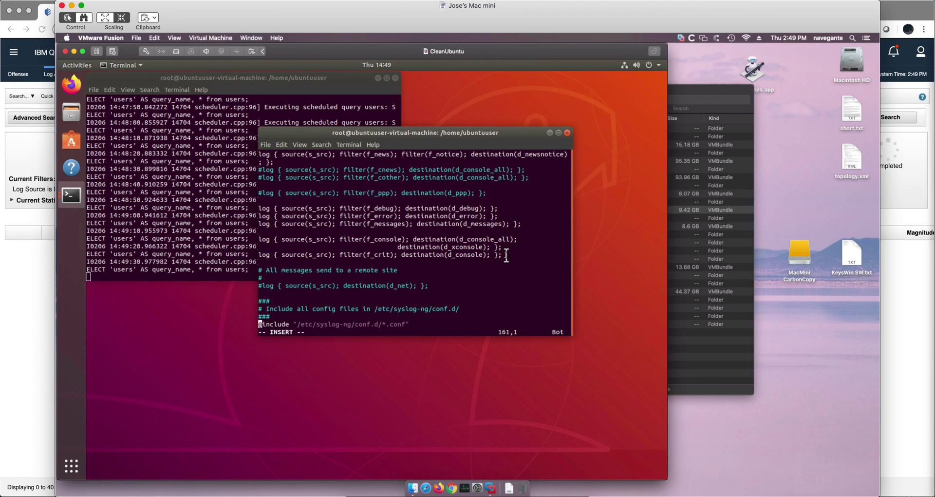
{"action": "left_click_drag", "start_coordinate": [506, 255], "coordinate": [509, 254]}
{"action": "left_click", "coordinate": [504, 254]}
{"action": "key", "text": "Up"}
{"action": "key", "text": "Up"}
{"action": "key", "text": "Up"}
{"action": "key", "text": "Up"}
{"action": "key", "text": "Up"}
{"action": "key", "text": "Up"}
{"action": "key", "text": "Up"}
{"action": "key", "text": "Up"}
{"action": "key", "text": "ctrl+v"}
{"action": "left_click", "coordinate": [280, 144]}
{"action": "left_click", "coordinate": [286, 174]}
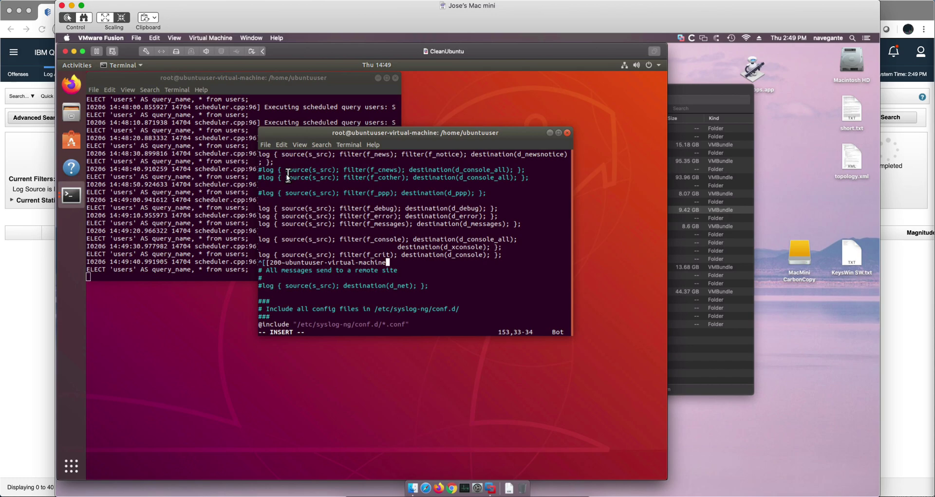
{"action": "key", "text": "ctrl+u"}
Paste the line log { source(s_src); filter(f_auth); destination(d_net); }; on the blank line, then save the file and quit vim
{"action": "left_click", "coordinate": [280, 143]}
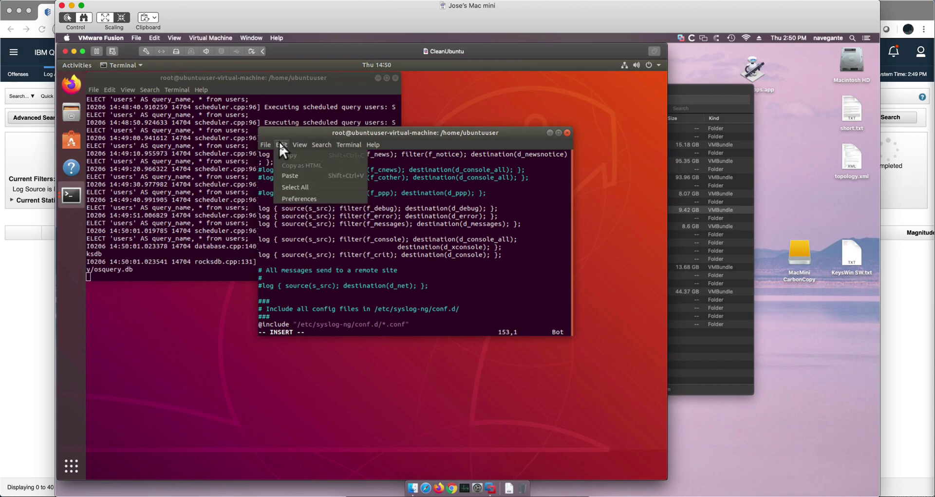
{"action": "left_click", "coordinate": [286, 175]}
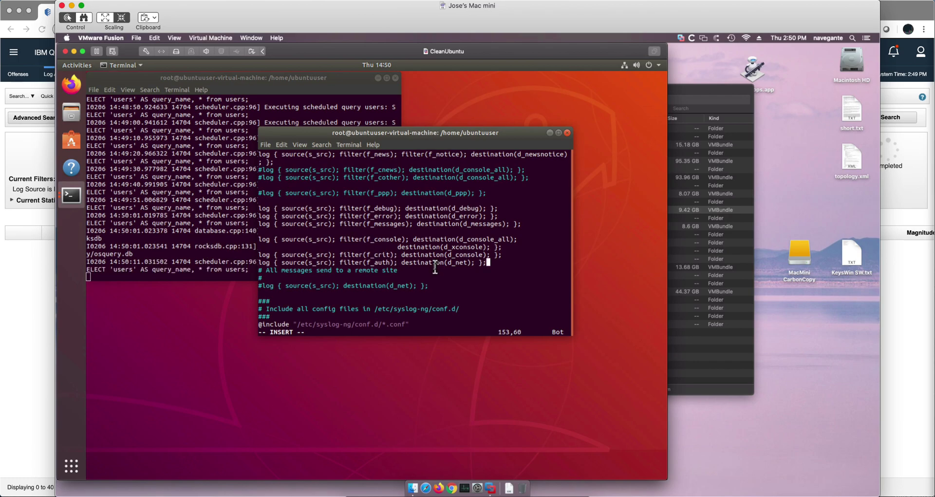
{"action": "key", "text": "Escape"}
{"action": "type", "text": ":wq"}
{"action": "key", "text": "Return"}
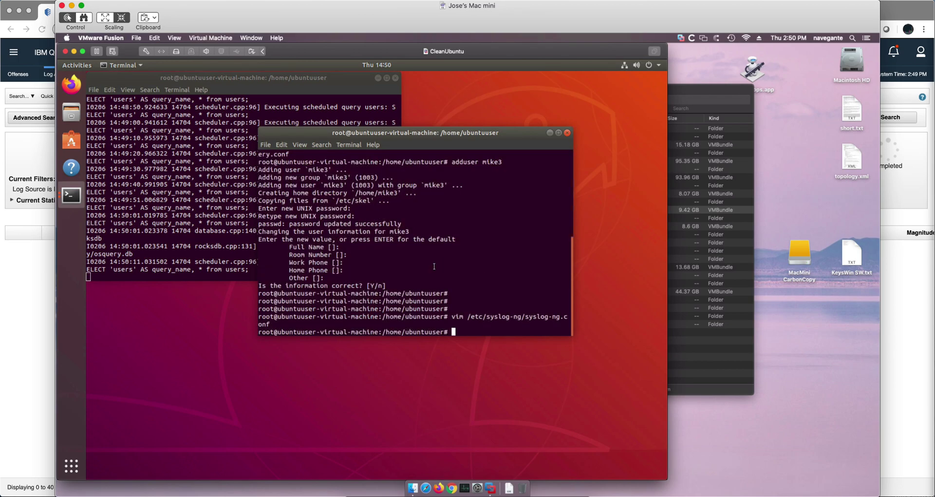
Stop the running osquery process in the first terminal and run syslog-ng -Fevd -f /etc/syslog-ng/syslog-ng.conf
{"action": "left_click", "coordinate": [188, 240]}
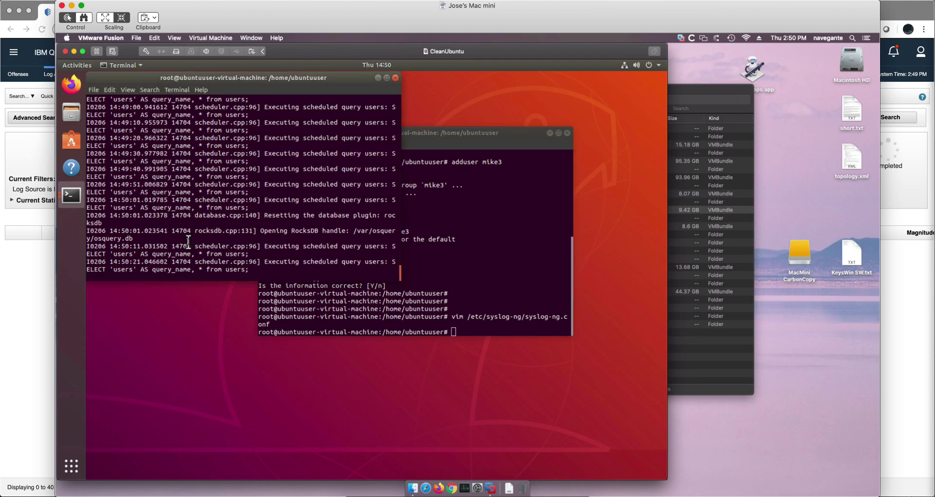
{"action": "key", "text": "ctrl+c"}
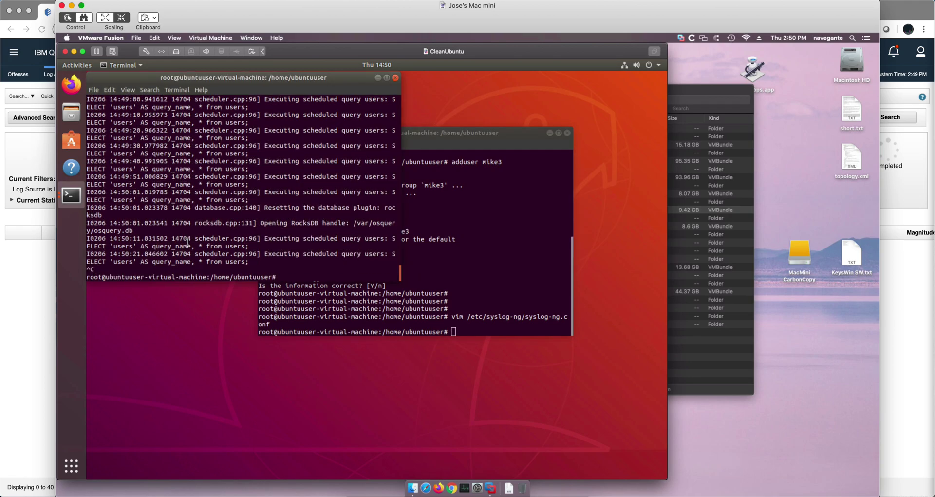
{"action": "key", "text": "Up"}
{"action": "key", "text": "Up"}
{"action": "key", "text": "Return"}
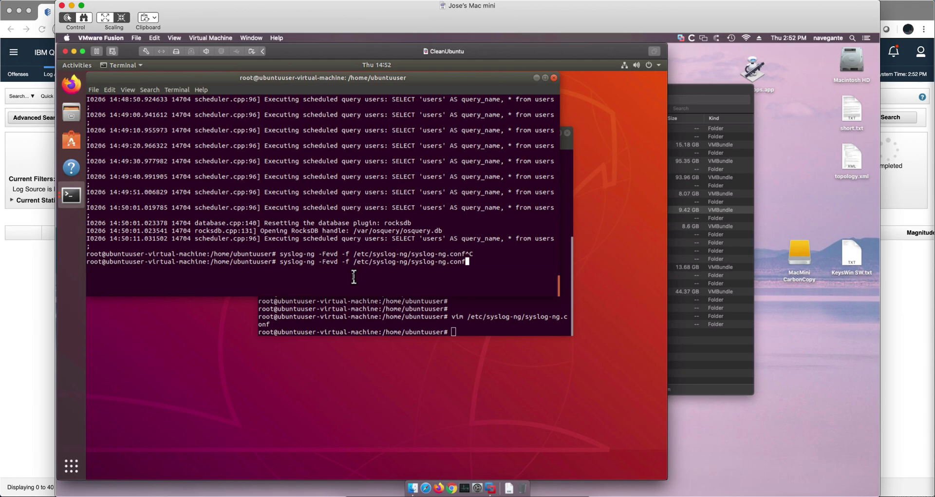
{"action": "key", "text": "Return"}
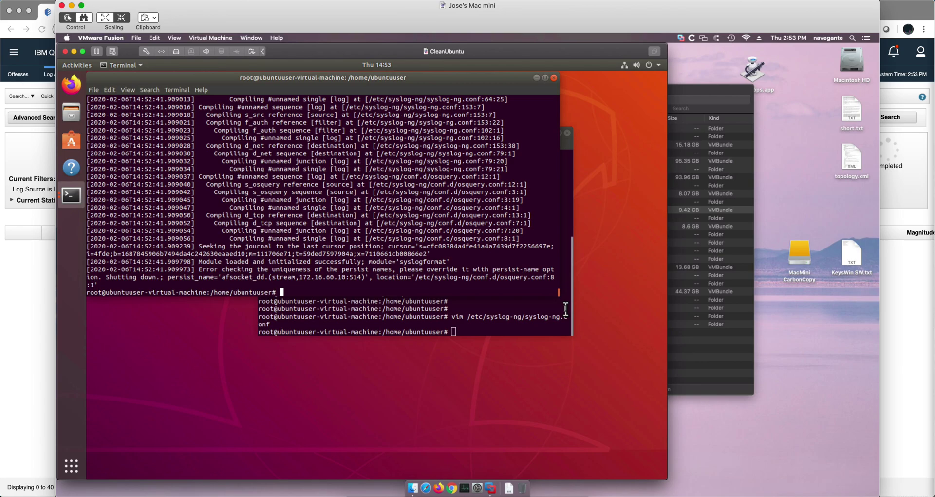
Open /etc/syslog-ng/conf.d/osquery.conf in vim in the first terminal
{"action": "type", "text": "vim /etc/syslog-ng/conf.d/"}
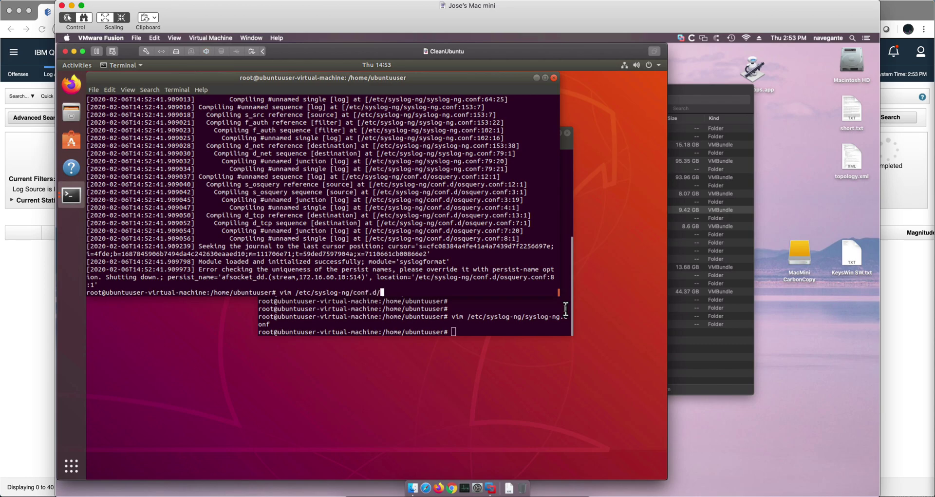
{"action": "type", "text": "osq"}
{"action": "key", "text": "Tab"}
{"action": "key", "text": "Return"}
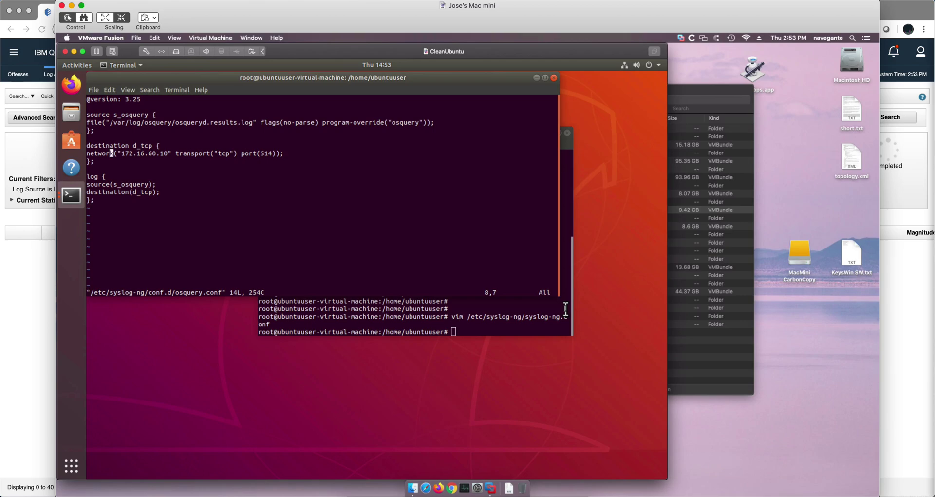
Delete the entire destination d_tcp block from osquery.conf
{"action": "key", "text": "i"}
{"action": "key", "text": "Down"}
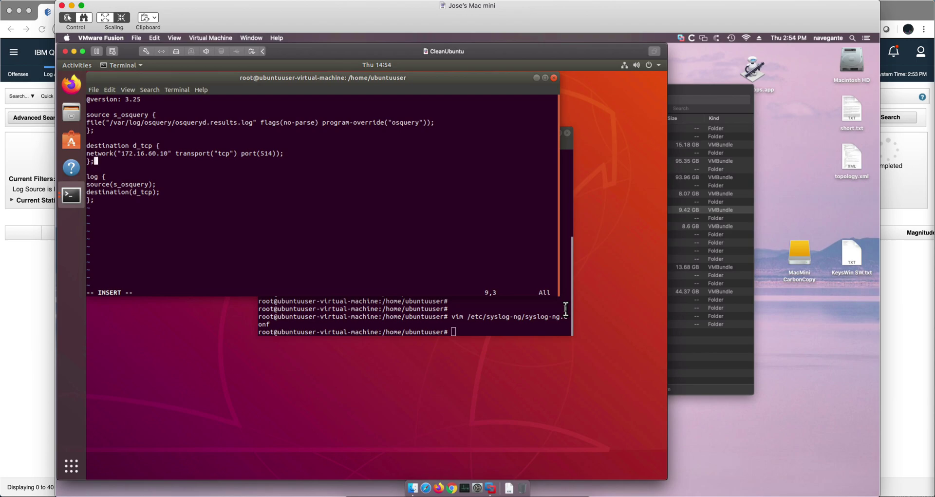
{"action": "key", "text": "BackSpace"}
{"action": "key", "text": "BackSpace"}
{"action": "key", "text": "BackSpace"}
{"action": "key", "text": "BackSpace"}
{"action": "key", "text": "BackSpace"}
{"action": "key", "text": "BackSpace"}
{"action": "key", "text": "BackSpace"}
{"action": "key", "text": "BackSpace"}
{"action": "key", "text": "BackSpace"}
{"action": "key", "text": "BackSpace"}
{"action": "key", "text": "BackSpace"}
{"action": "key", "text": "BackSpace"}
{"action": "key", "text": "BackSpace"}
{"action": "key", "text": "BackSpace"}
{"action": "key", "text": "BackSpace"}
{"action": "key", "text": "BackSpace"}
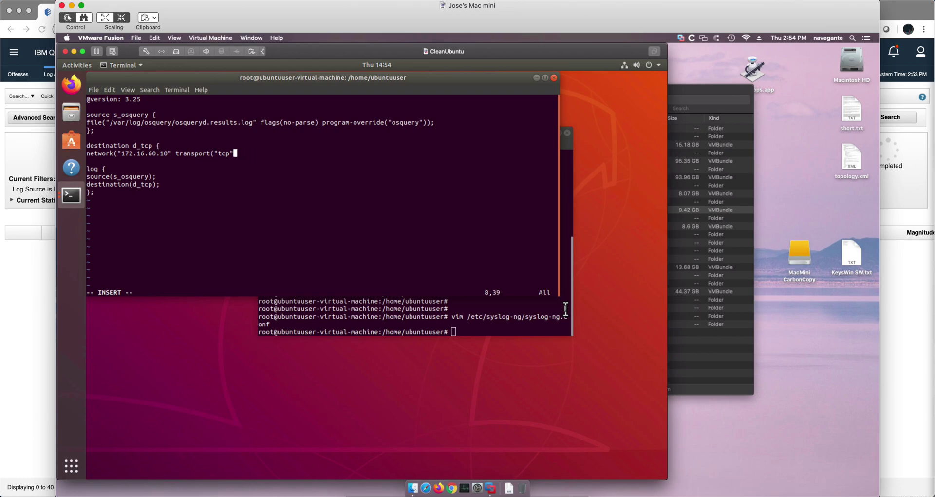
{"action": "key", "text": "BackSpace"}
{"action": "key", "text": "BackSpace"}
{"action": "key", "text": "BackSpace"}
{"action": "key", "text": "BackSpace"}
{"action": "key", "text": "BackSpace"}
{"action": "key", "text": "BackSpace"}
{"action": "key", "text": "BackSpace"}
{"action": "key", "text": "BackSpace"}
{"action": "key", "text": "BackSpace"}
{"action": "key", "text": "BackSpace"}
{"action": "key", "text": "BackSpace"}
{"action": "key", "text": "BackSpace"}
{"action": "key", "text": "BackSpace"}
{"action": "key", "text": "BackSpace"}
{"action": "key", "text": "BackSpace"}
{"action": "key", "text": "BackSpace"}
{"action": "key", "text": "BackSpace"}
{"action": "key", "text": "BackSpace"}
{"action": "key", "text": "BackSpace"}
{"action": "key", "text": "BackSpace"}
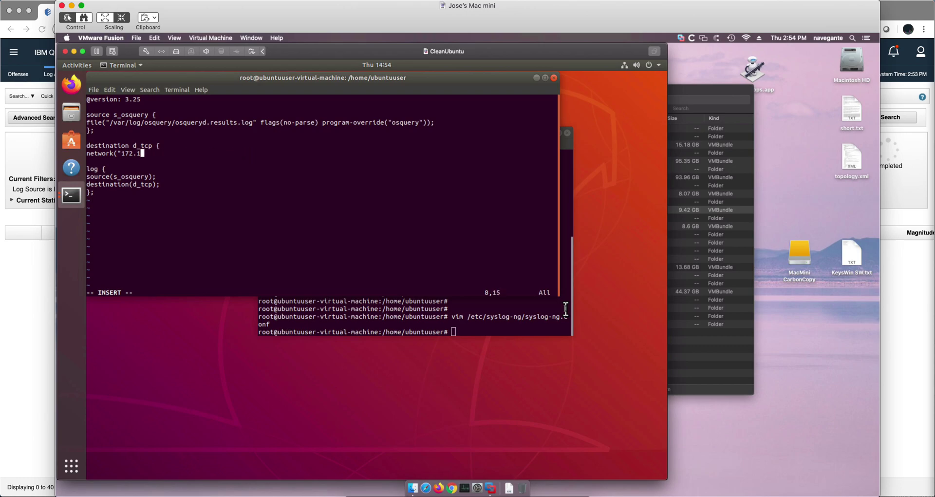
{"action": "key", "text": "BackSpace"}
{"action": "key", "text": "BackSpace"}
{"action": "key", "text": "BackSpace"}
{"action": "key", "text": "BackSpace"}
{"action": "key", "text": "BackSpace"}
{"action": "key", "text": "BackSpace"}
{"action": "key", "text": "BackSpace"}
{"action": "key", "text": "BackSpace"}
{"action": "key", "text": "BackSpace"}
{"action": "key", "text": "BackSpace"}
{"action": "key", "text": "BackSpace"}
{"action": "key", "text": "BackSpace"}
{"action": "key", "text": "BackSpace"}
{"action": "key", "text": "BackSpace"}
{"action": "key", "text": "BackSpace"}
{"action": "key", "text": "BackSpace"}
{"action": "key", "text": "BackSpace"}
{"action": "key", "text": "BackSpace"}
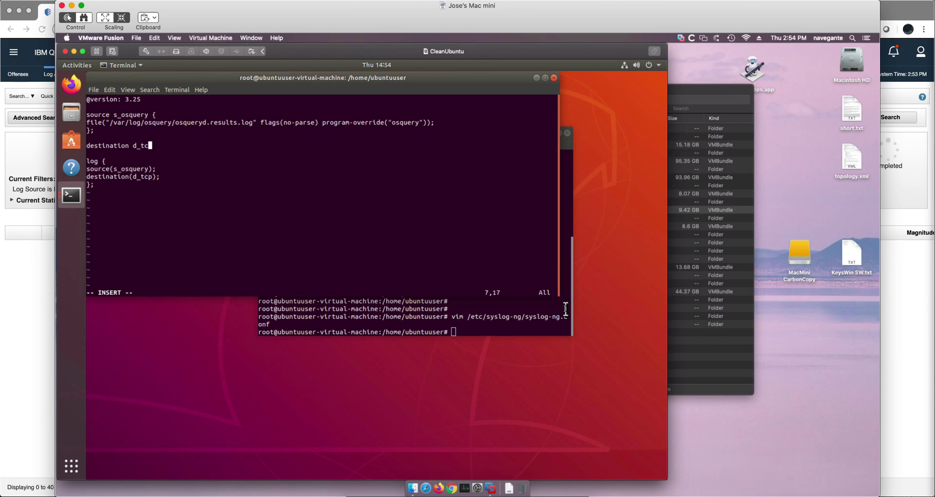
{"action": "key", "text": "BackSpace"}
{"action": "key", "text": "BackSpace"}
{"action": "key", "text": "BackSpace"}
{"action": "key", "text": "BackSpace"}
{"action": "key", "text": "BackSpace"}
{"action": "key", "text": "BackSpace"}
{"action": "key", "text": "BackSpace"}
{"action": "key", "text": "BackSpace"}
{"action": "key", "text": "BackSpace"}
{"action": "key", "text": "BackSpace"}
{"action": "key", "text": "BackSpace"}
{"action": "key", "text": "BackSpace"}
{"action": "key", "text": "BackSpace"}
{"action": "key", "text": "BackSpace"}
{"action": "key", "text": "BackSpace"}
{"action": "key", "text": "BackSpace"}
{"action": "key", "text": "BackSpace"}
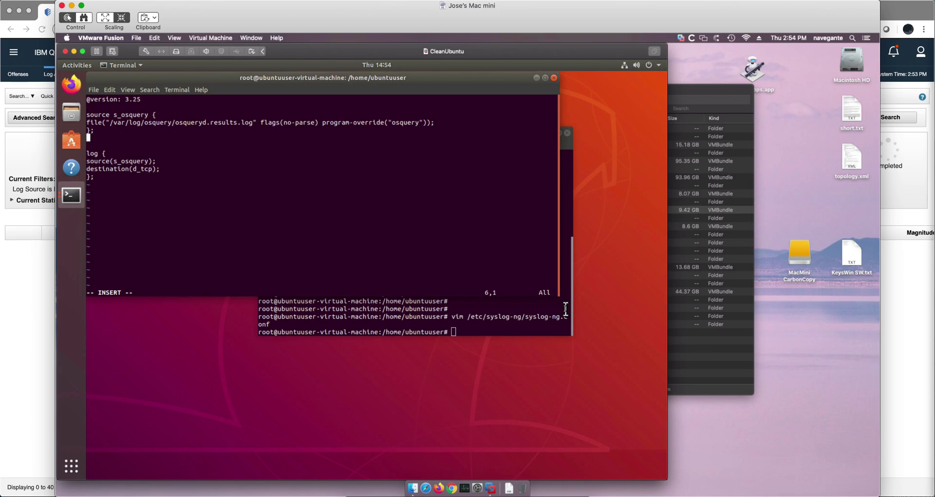
Change the destination in the log block of osquery.conf to d_net, then save the file and quit vim
{"action": "key", "text": "Down"}
{"action": "key", "text": "Down"}
{"action": "key", "text": "Down"}
{"action": "key", "text": "Down"}
{"action": "key", "text": "Right"}
{"action": "key", "text": "Right"}
{"action": "key", "text": "Right"}
{"action": "key", "text": "Right"}
{"action": "key", "text": "Right"}
{"action": "key", "text": "Right"}
{"action": "key", "text": "Right"}
{"action": "key", "text": "Right"}
{"action": "key", "text": "Right"}
{"action": "key", "text": "Right"}
{"action": "key", "text": "Right"}
{"action": "key", "text": "Right"}
{"action": "key", "text": "Right"}
{"action": "key", "text": "Right"}
{"action": "key", "text": "Right"}
{"action": "key", "text": "Right"}
{"action": "key", "text": "Right"}
{"action": "key", "text": "BackSpace"}
{"action": "key", "text": "BackSpace"}
{"action": "key", "text": "BackSpace"}
{"action": "type", "text": "net"}
{"action": "key", "text": "Escape"}
{"action": "type", "text": ":wq"}
{"action": "key", "text": "Return"}
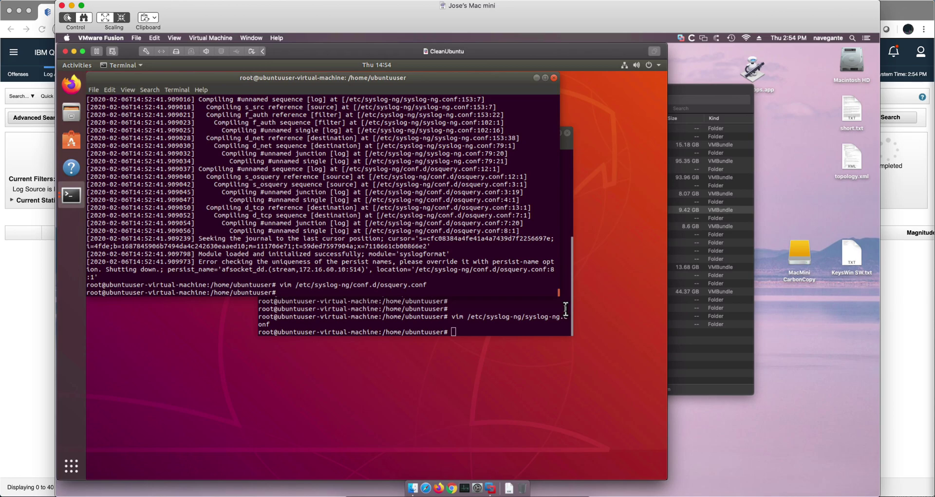
Rerun systemctl restart syslog-ng in the first terminal
{"action": "key", "text": "Up"}
{"action": "key", "text": "Up"}
{"action": "key", "text": "Up"}
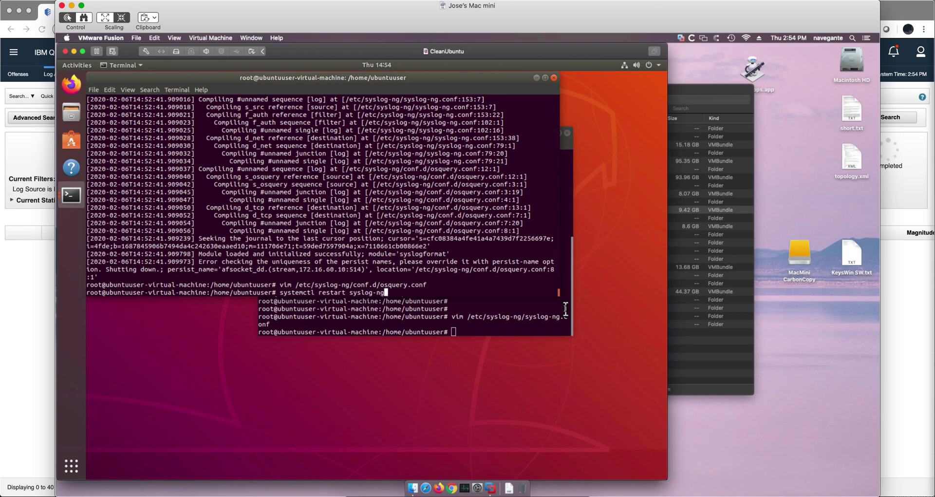
{"action": "key", "text": "Return"}
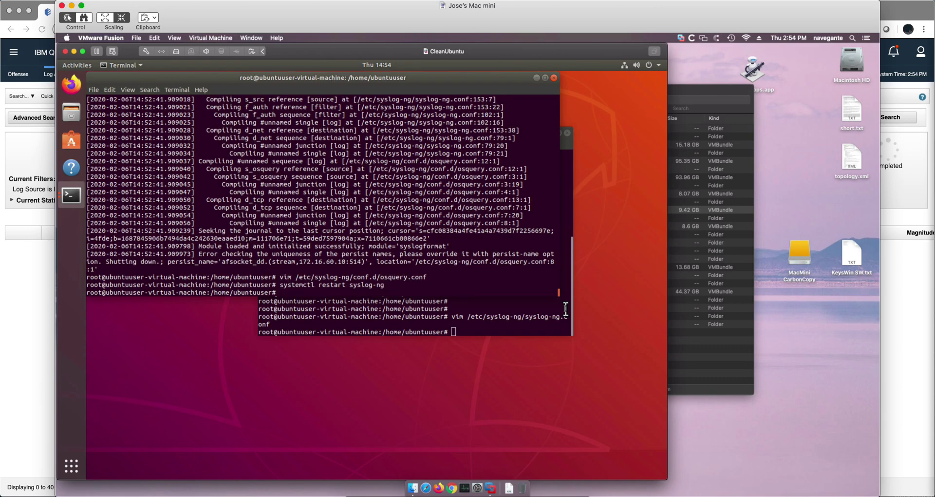
Start the osquery daemon again with osqueryd --config_path=/root/osquery.conf --verbose
{"action": "key", "text": "Up"}
{"action": "key", "text": "Up"}
{"action": "key", "text": "Up"}
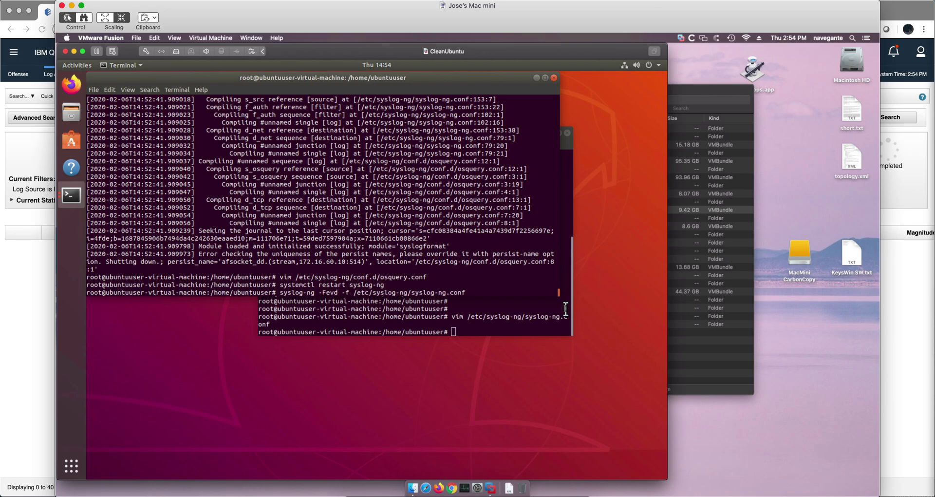
{"action": "key", "text": "Up"}
{"action": "key", "text": "Up"}
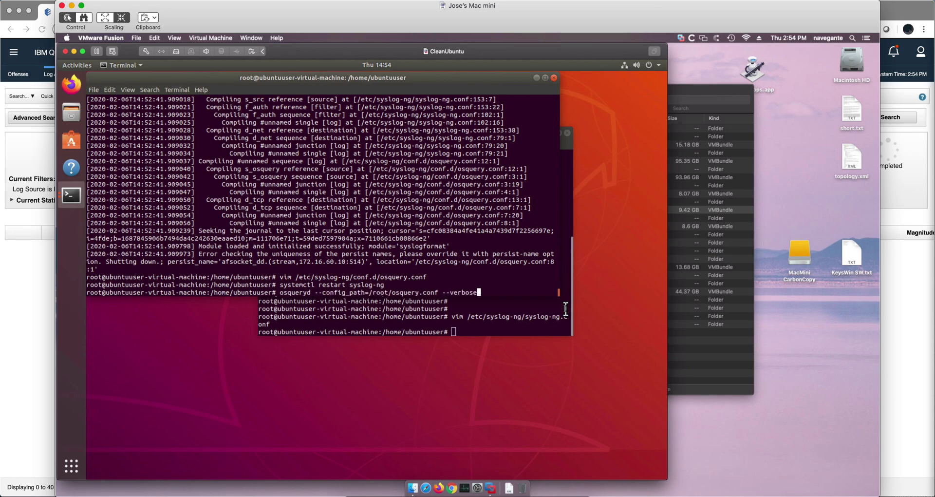
{"action": "key", "text": "Return"}
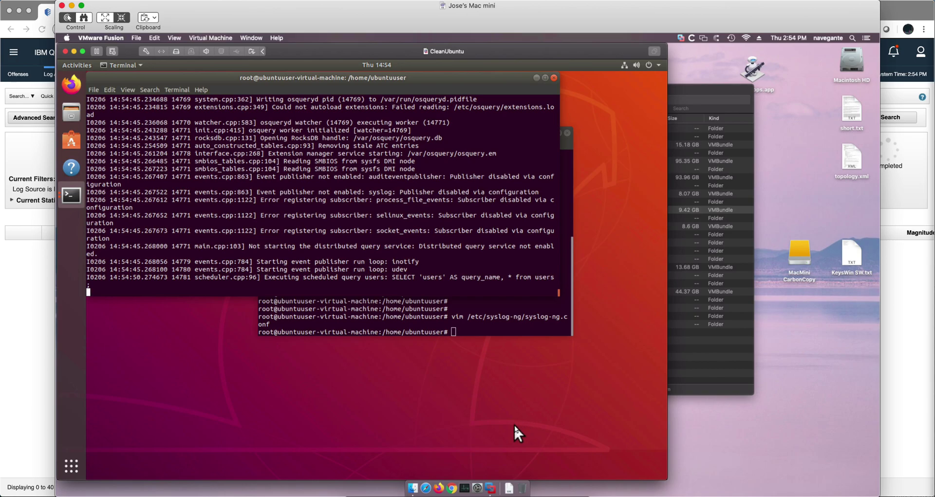
Run adduser mike4 in the second terminal to create a test account
{"action": "left_click", "coordinate": [493, 330]}
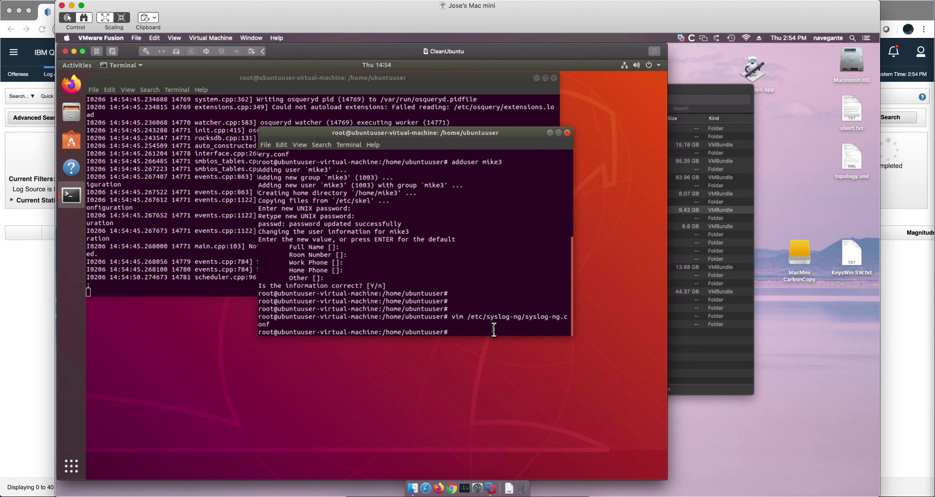
{"action": "type", "text": "ad"}
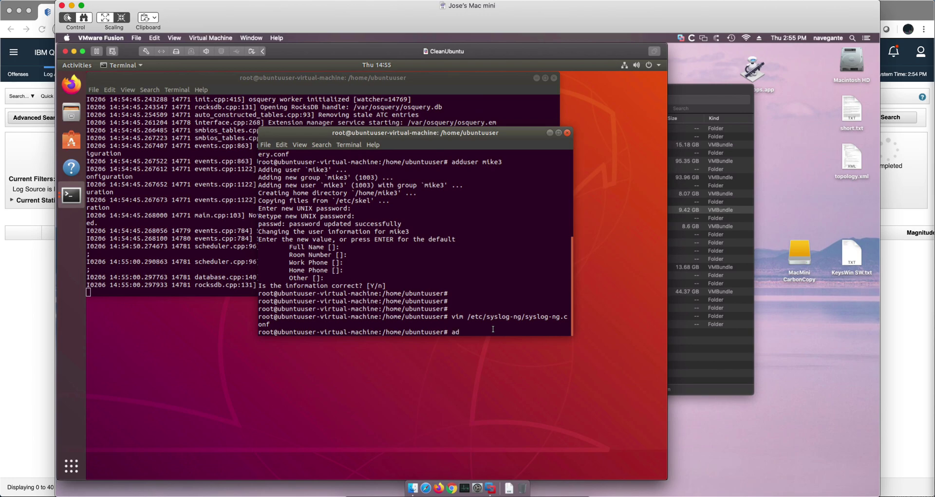
{"action": "type", "text": "duser mike4"}
{"action": "key", "text": "Return"}
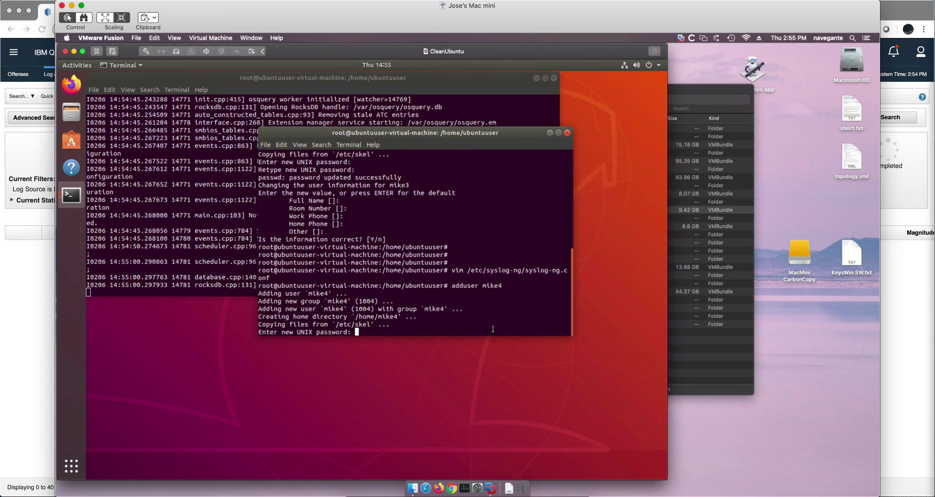
Enter and confirm the new account's UNIX password, then accept the default user information
{"action": "key", "text": "Return"}
{"action": "key", "text": "Return"}
{"action": "key", "text": "Return"}
{"action": "key", "text": "Return"}
{"action": "key", "text": "Return"}
{"action": "key", "text": "Return"}
{"action": "key", "text": "Return"}
{"action": "key", "text": "Return"}
{"action": "key", "text": "Return"}
{"action": "key", "text": "Return"}
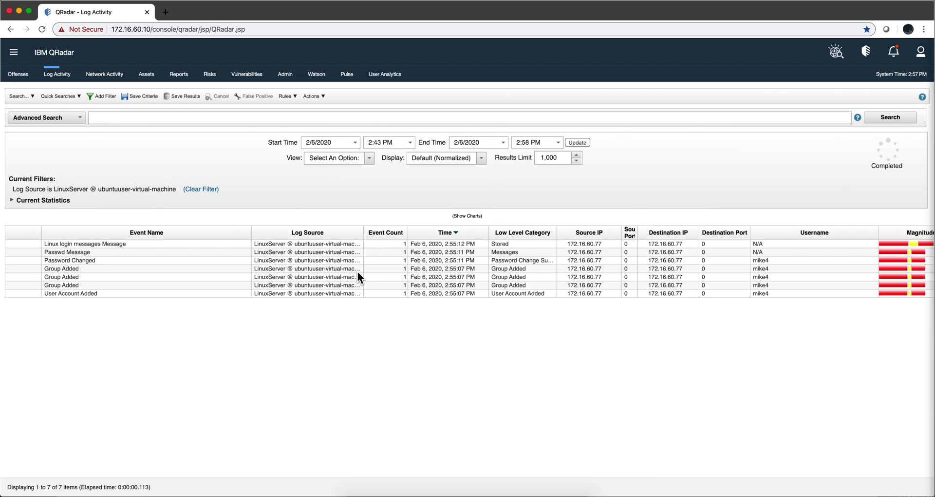
Examine the User Account Added event's details and payload in QRadar Log Activity, then return to the event list
{"action": "double_click", "coordinate": [343, 292]}
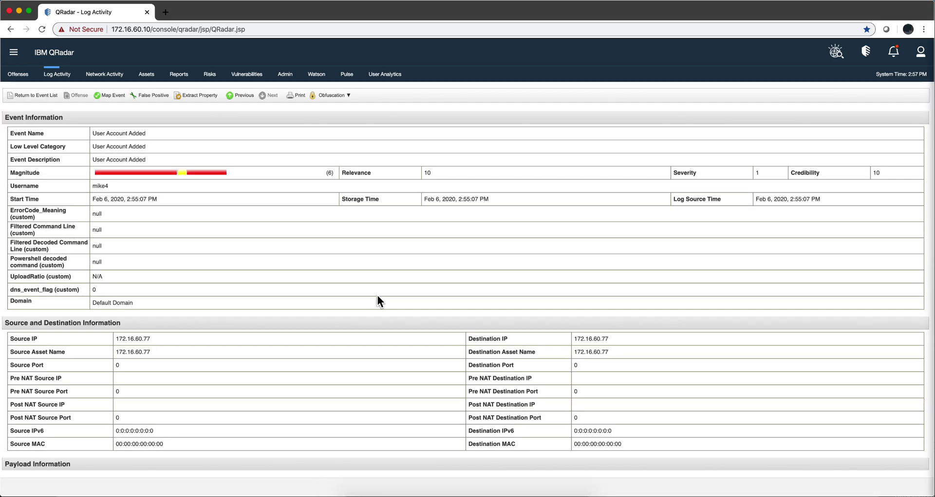
{"action": "scroll", "coordinate": [378, 297], "scroll_direction": "down", "scroll_amount": 6}
{"action": "scroll", "coordinate": [378, 295], "scroll_direction": "down", "scroll_amount": 1}
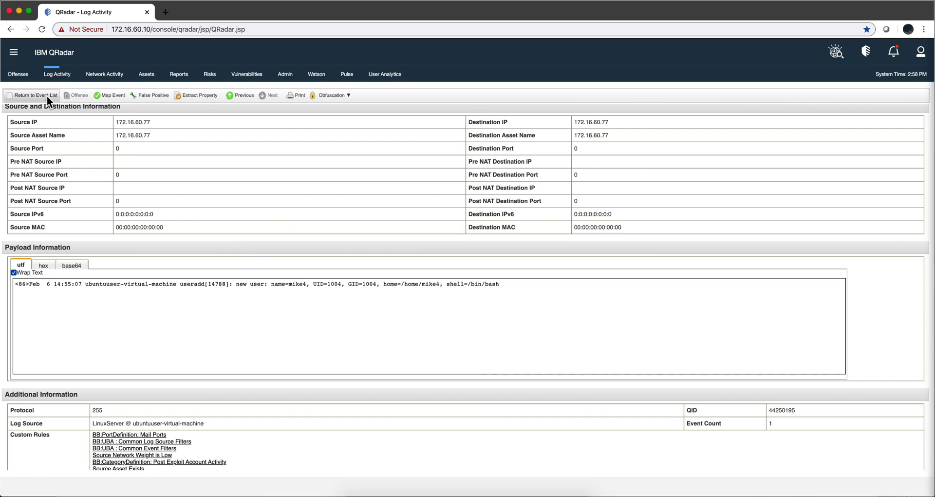
{"action": "left_click", "coordinate": [43, 95]}
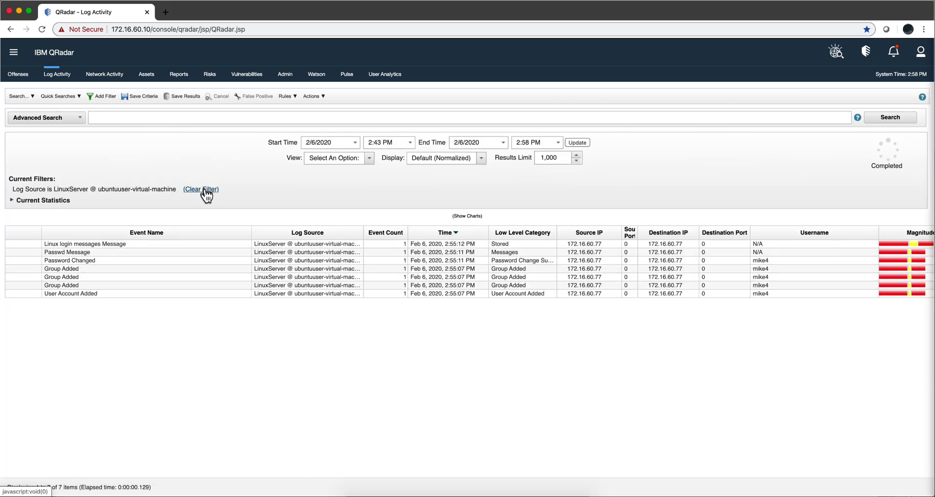
Add a filter for Log Source equals osquery and clear the LinuxServer @ ubuntuuser-virtual-machine filter
{"action": "left_click", "coordinate": [110, 98]}
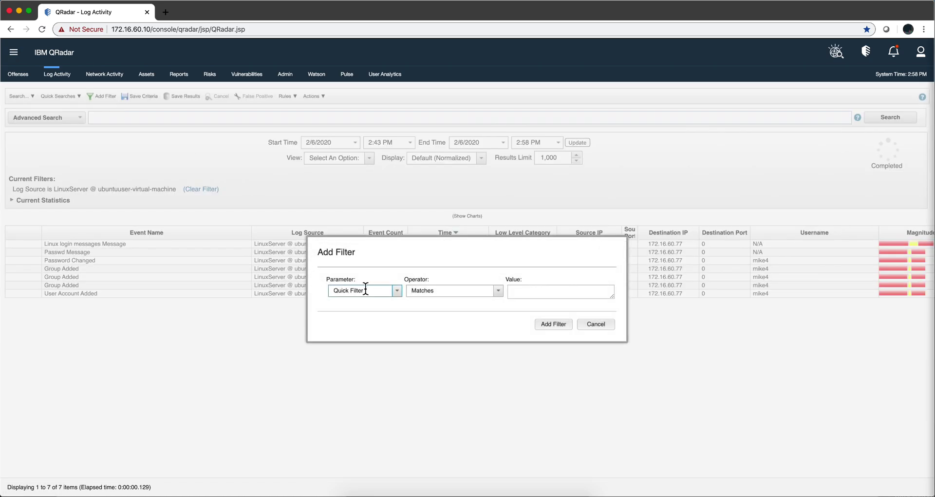
{"action": "left_click_drag", "start_coordinate": [367, 290], "coordinate": [325, 286]}
{"action": "type", "text": "log"}
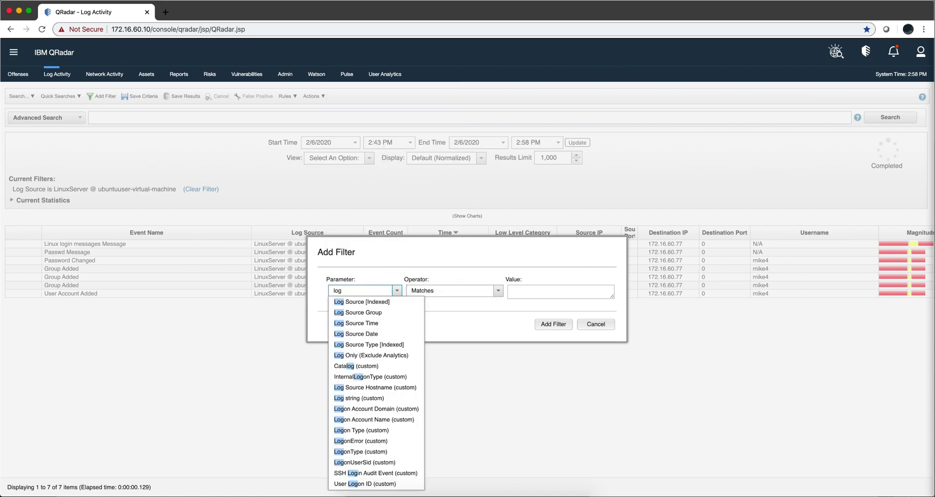
{"action": "left_click", "coordinate": [347, 301]}
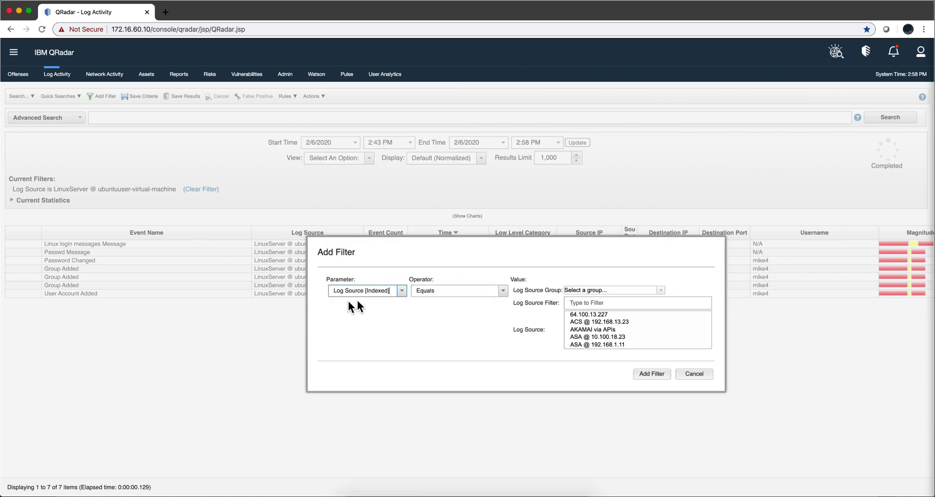
{"action": "left_click", "coordinate": [580, 303]}
{"action": "type", "text": "osquer"}
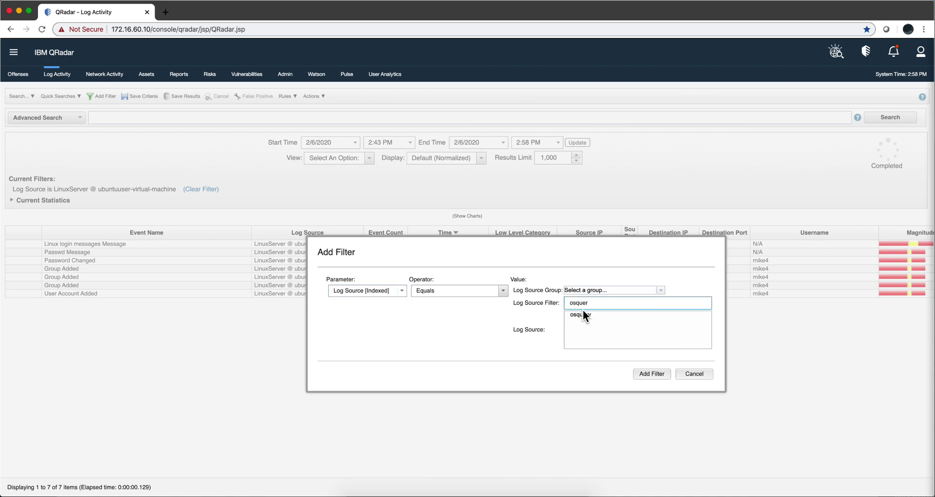
{"action": "left_click", "coordinate": [583, 314]}
{"action": "left_click", "coordinate": [649, 373]}
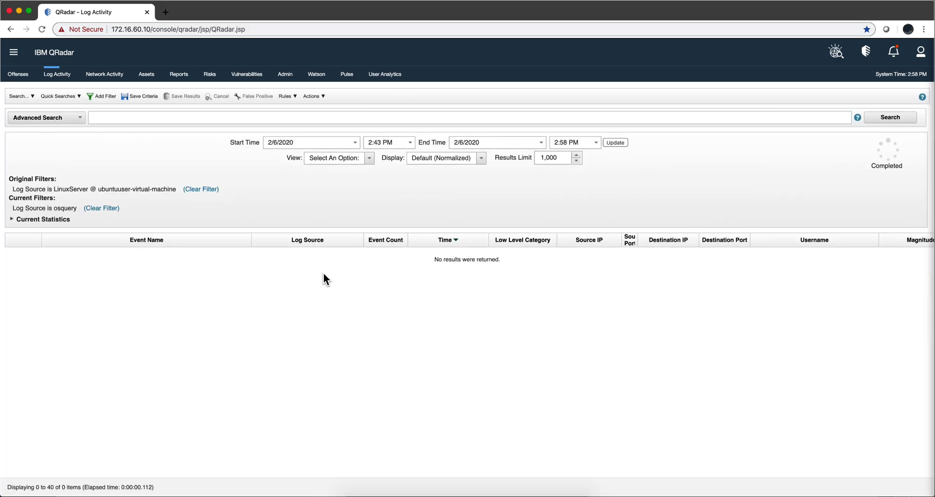
{"action": "left_click", "coordinate": [205, 192]}
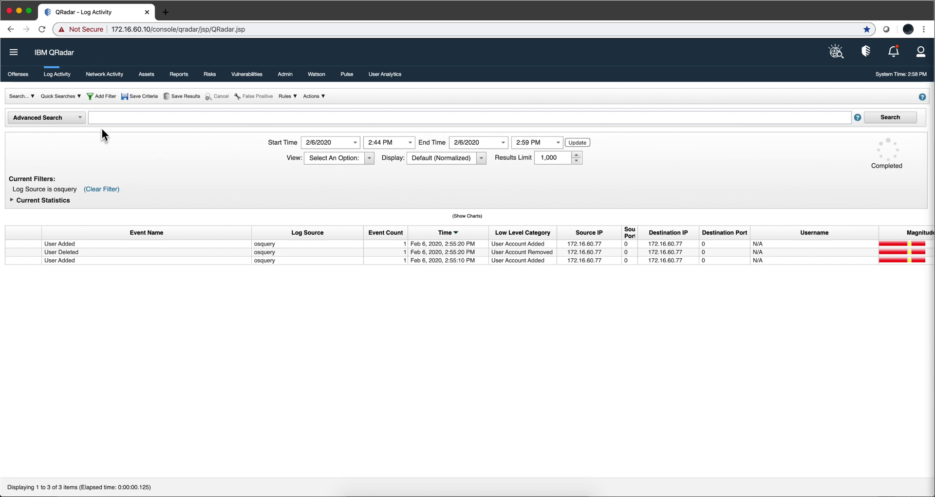
Start a new Log Source [Indexed] filter with the operator Equals any of and add osquery to its values
{"action": "left_click", "coordinate": [104, 96]}
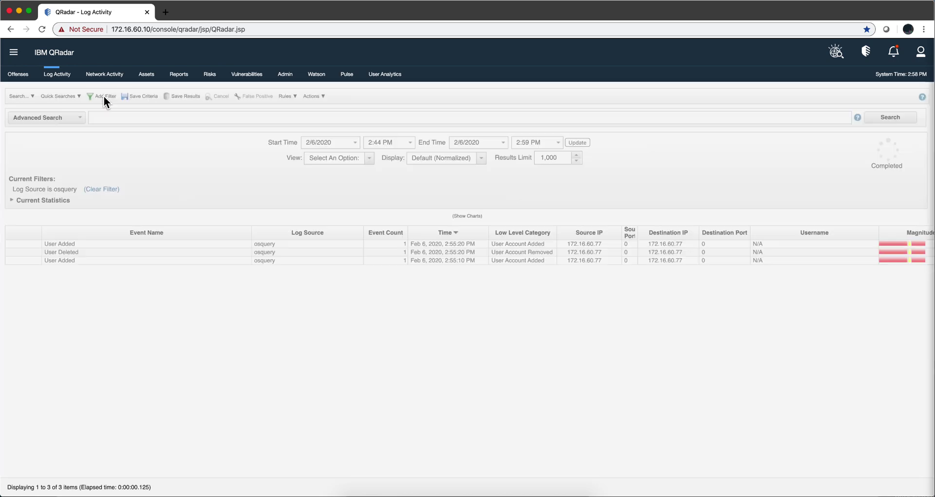
{"action": "left_click_drag", "start_coordinate": [365, 291], "coordinate": [320, 294]}
{"action": "type", "text": "log"}
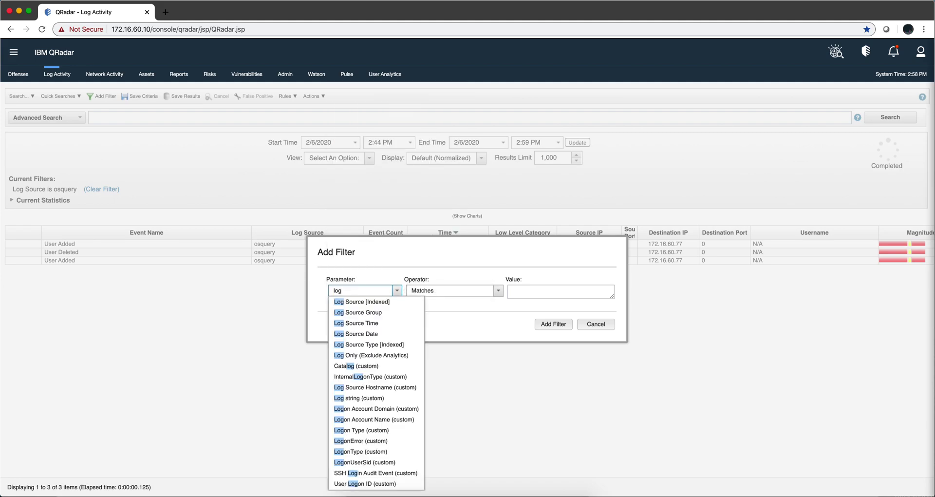
{"action": "left_click", "coordinate": [354, 301]}
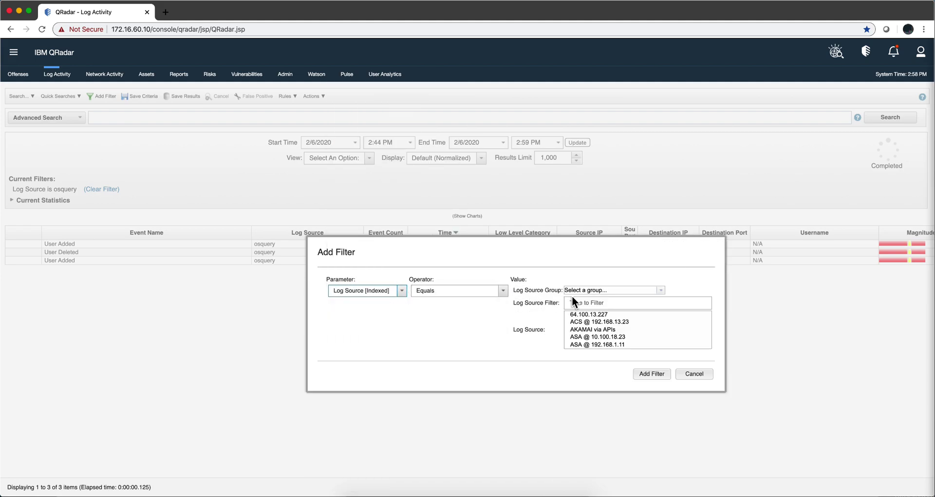
{"action": "left_click", "coordinate": [503, 290]}
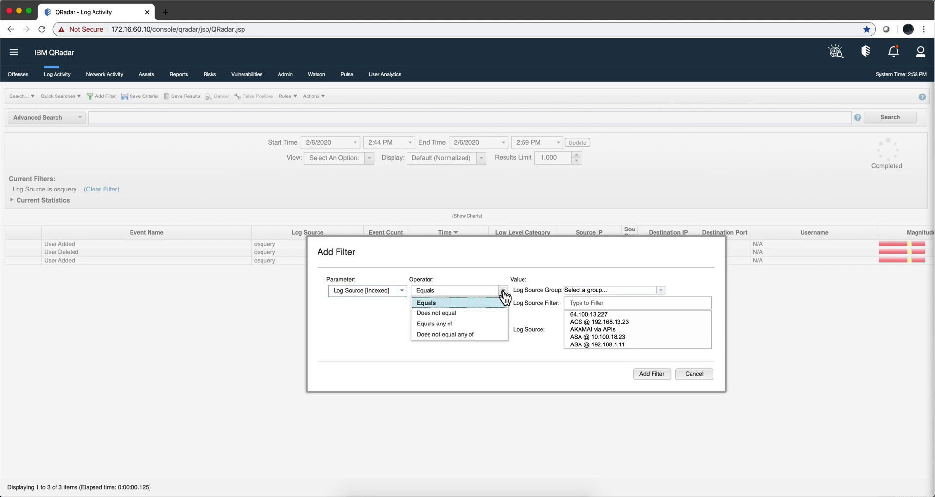
{"action": "left_click", "coordinate": [488, 320]}
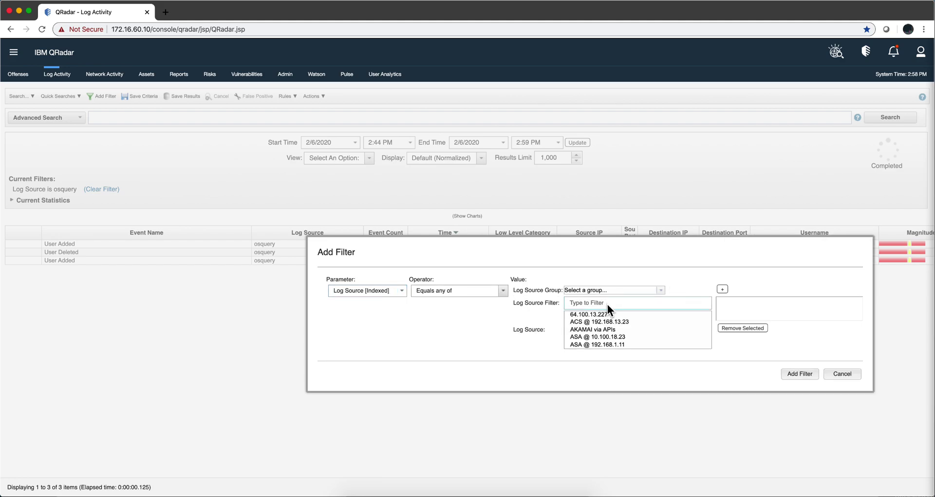
{"action": "left_click", "coordinate": [607, 304]}
{"action": "type", "text": "os"}
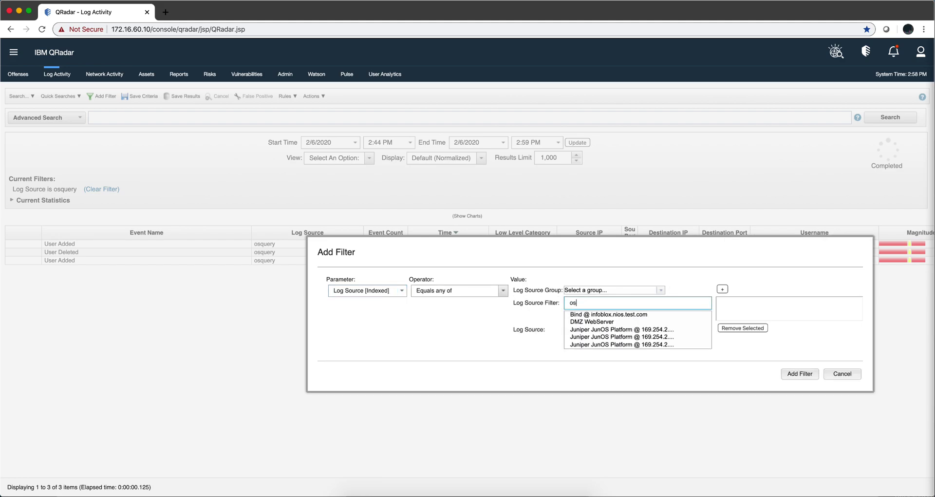
{"action": "type", "text": "query"}
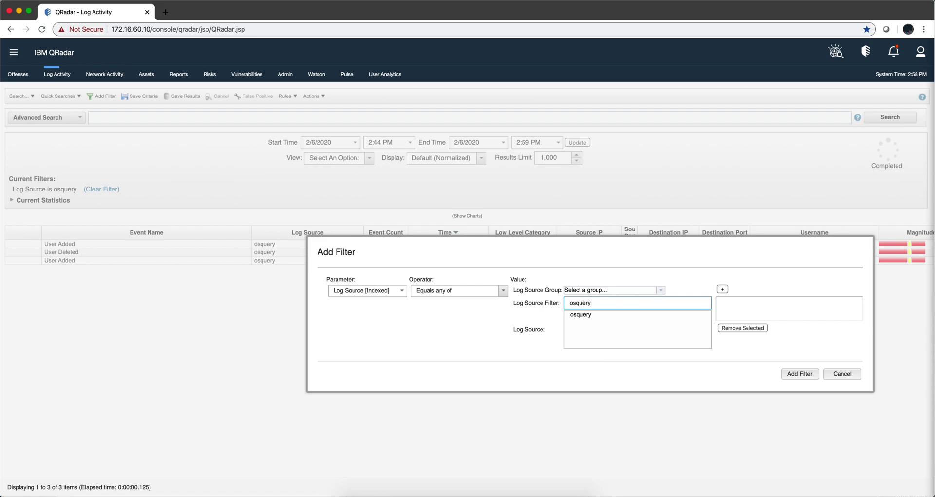
{"action": "left_click", "coordinate": [594, 313]}
{"action": "left_click", "coordinate": [722, 289]}
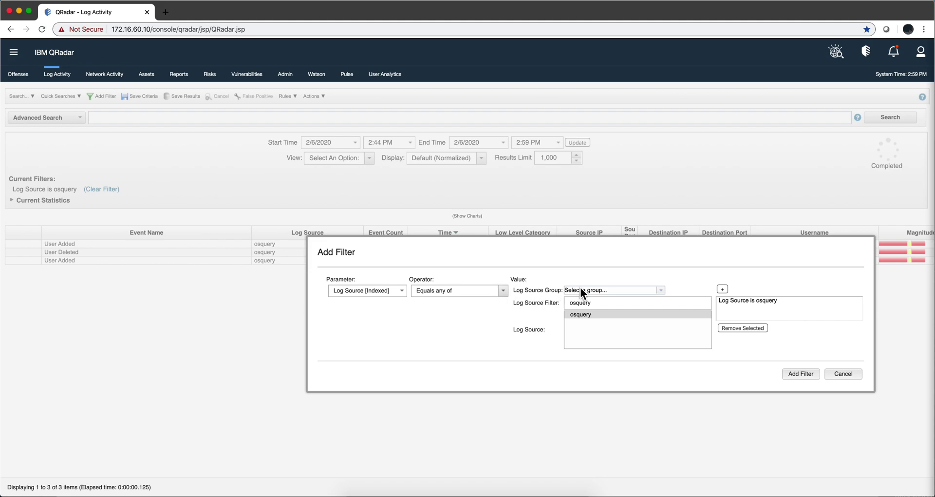
Add LinuxServer @ ubuntuuser-virtual-machine to the filter's log source values and apply the filter
{"action": "left_click_drag", "start_coordinate": [587, 303], "coordinate": [567, 302]}
{"action": "type", "text": "linu"}
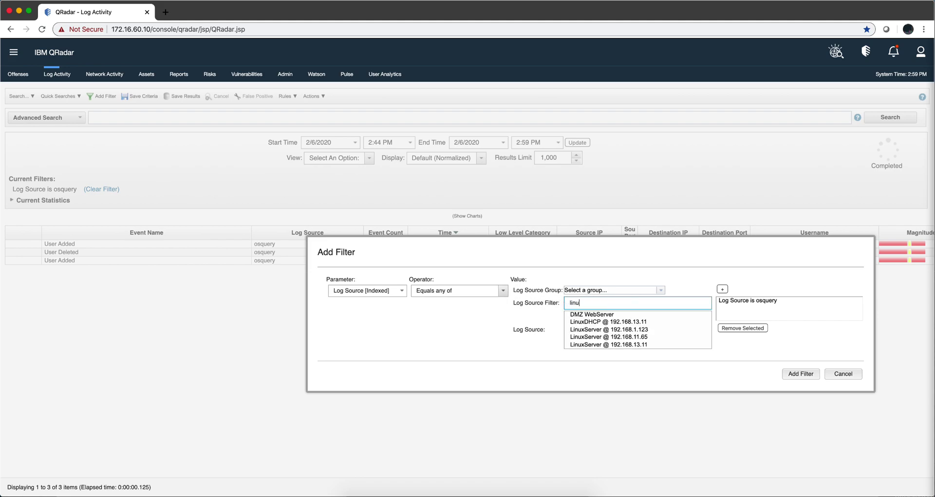
{"action": "scroll", "coordinate": [607, 325], "scroll_direction": "down", "scroll_amount": 3}
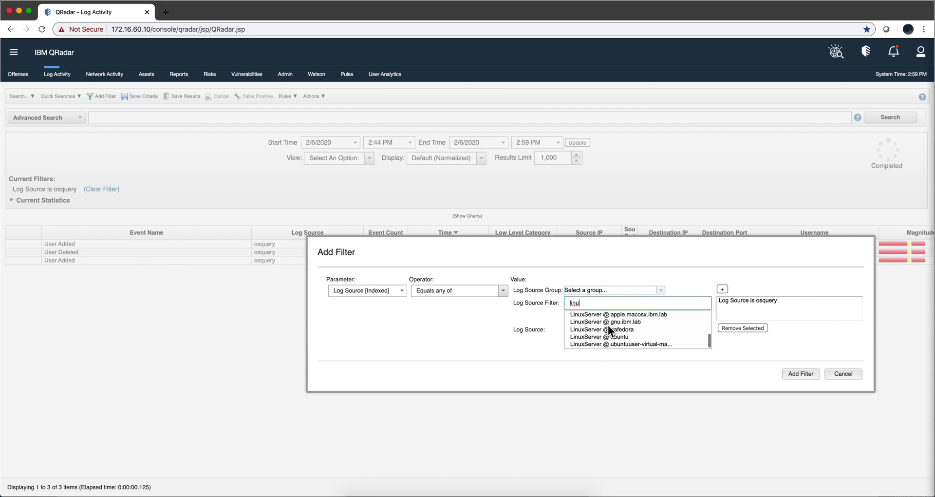
{"action": "left_click", "coordinate": [612, 343]}
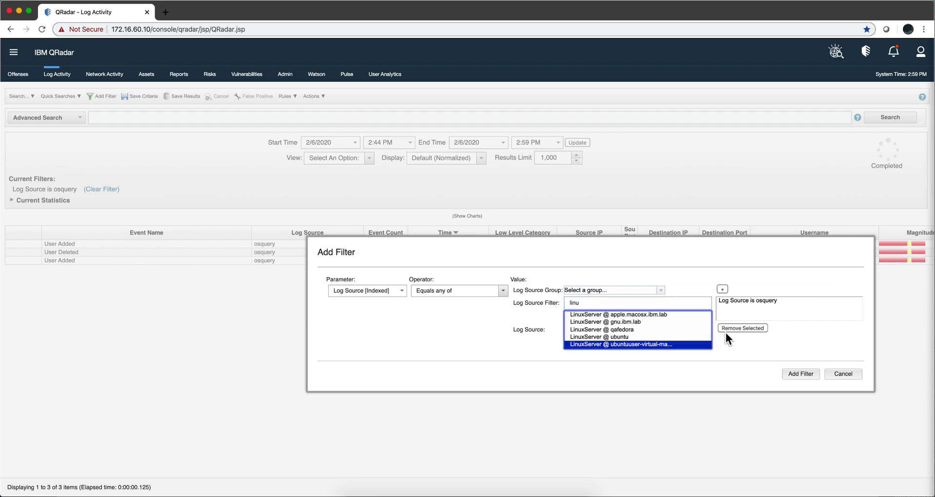
{"action": "left_click", "coordinate": [722, 290]}
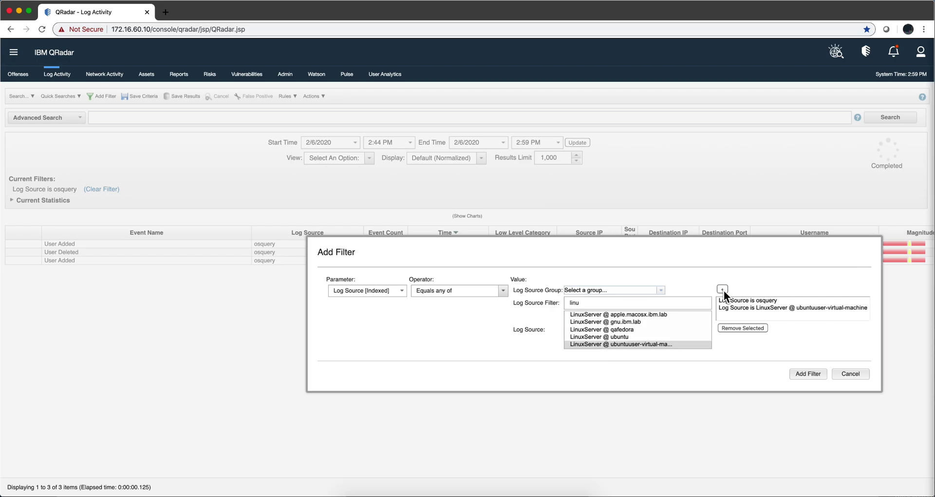
{"action": "left_click", "coordinate": [809, 374]}
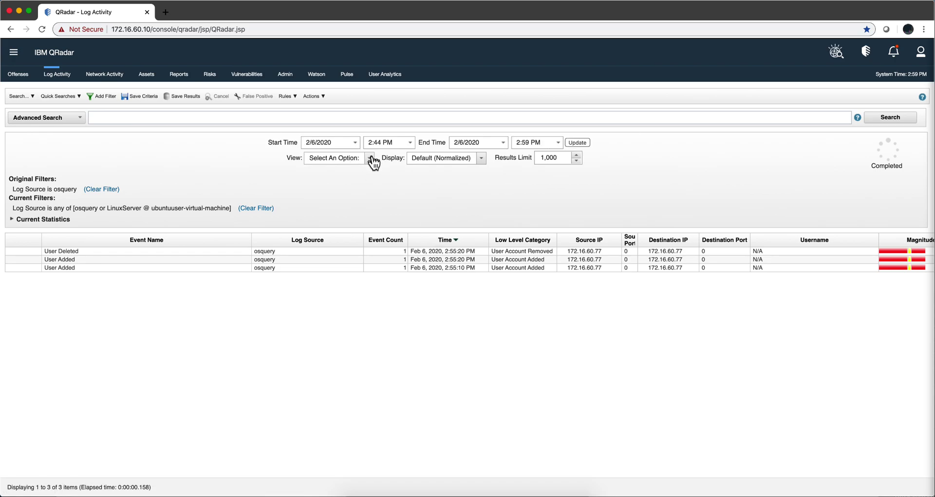
View the events of the last 15 minutes and clear the filter for the single log source osquery
{"action": "left_click", "coordinate": [371, 159]}
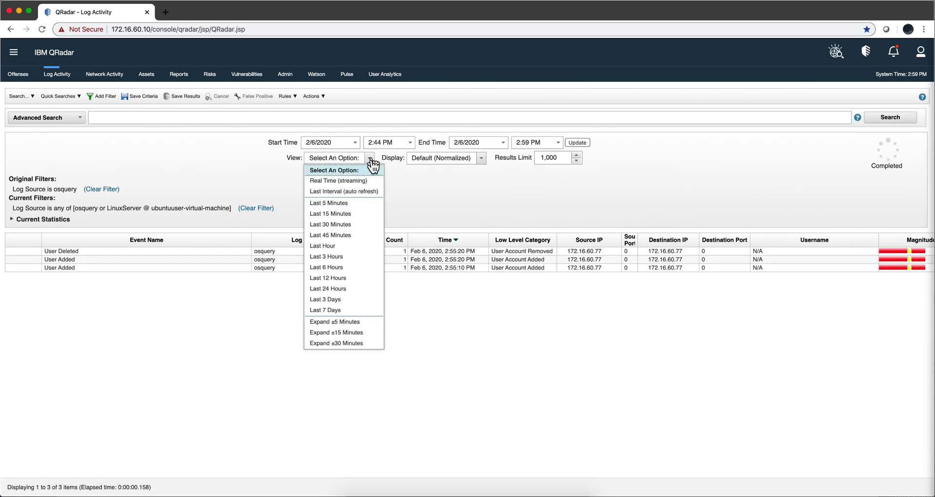
{"action": "left_click", "coordinate": [349, 214]}
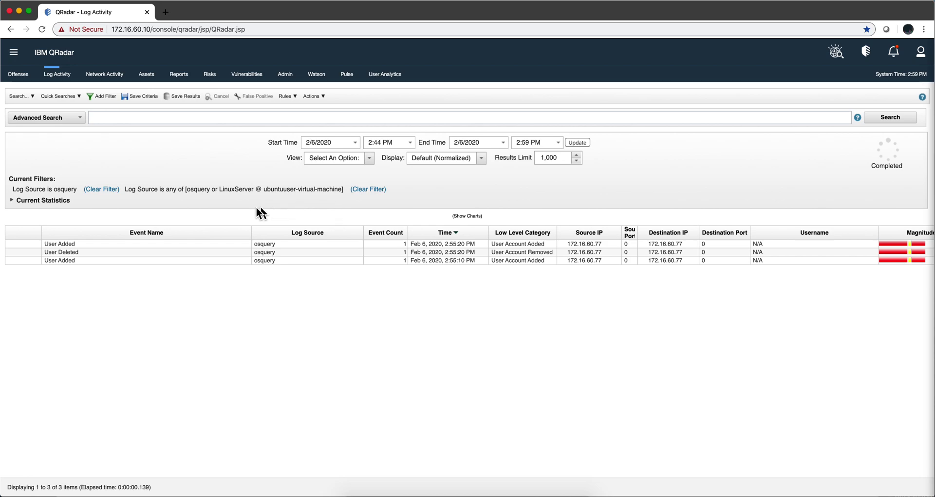
{"action": "left_click", "coordinate": [100, 189]}
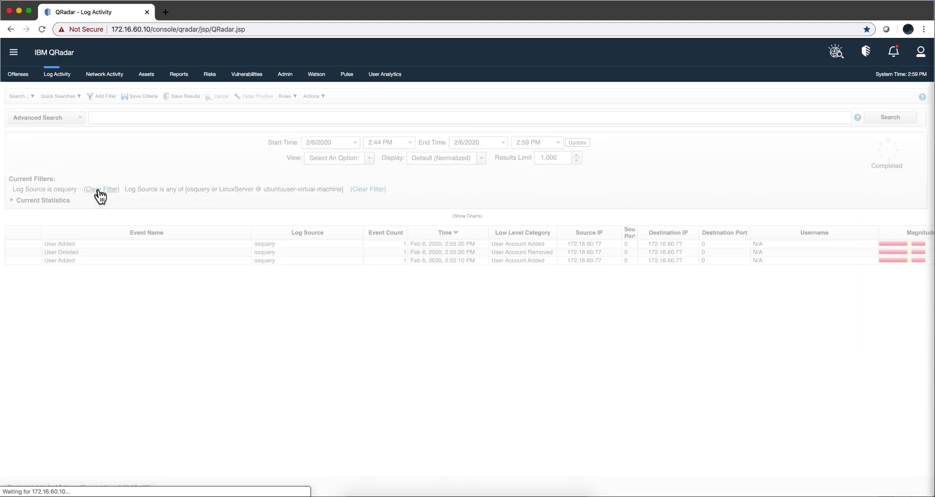